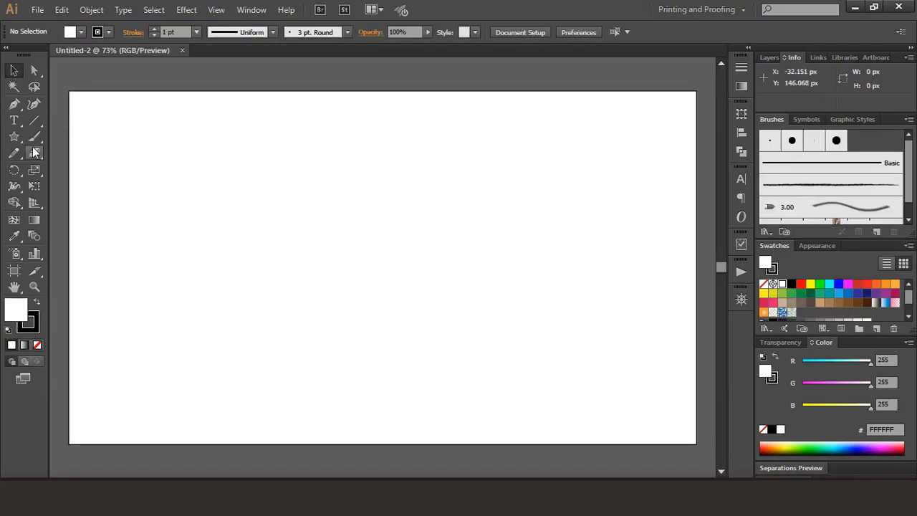
Draw a circle about 529 px in diameter in the middle of the artboard and give it a red fill without stroke
drag(14, 137, 65, 166)
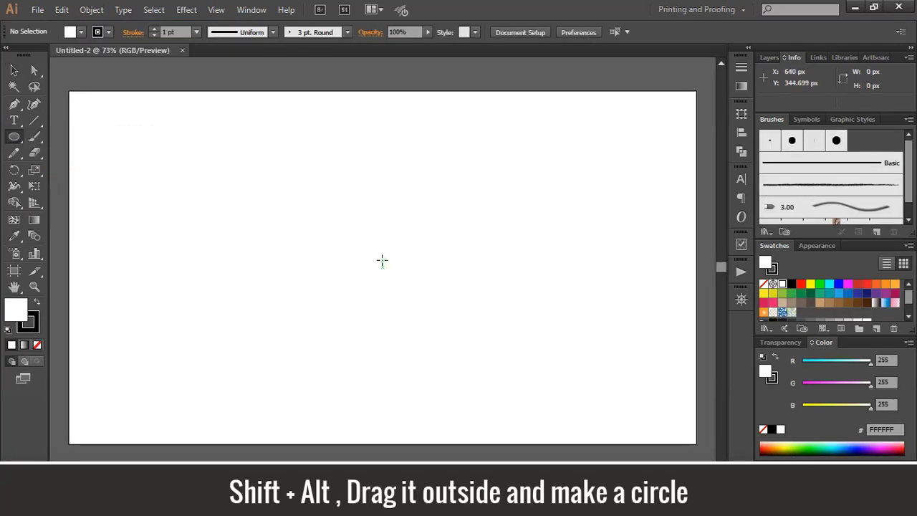
drag(374, 259, 504, 348)
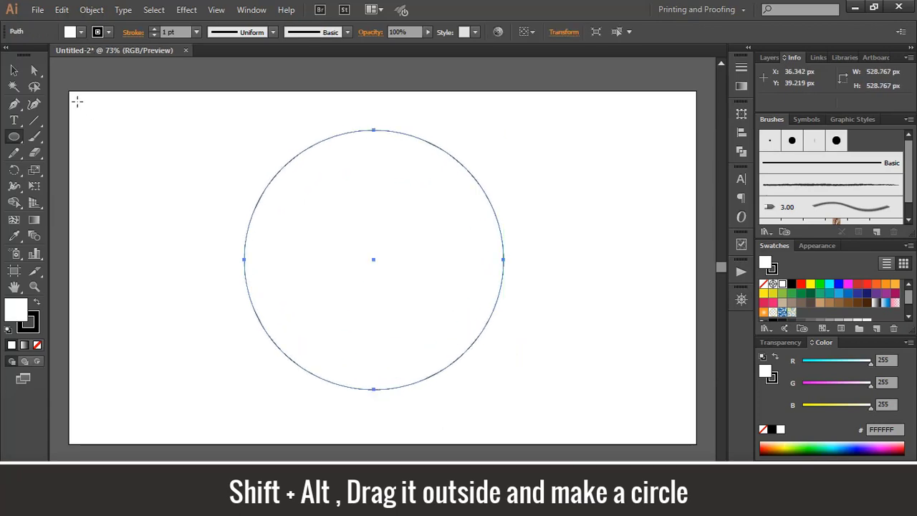
click(14, 70)
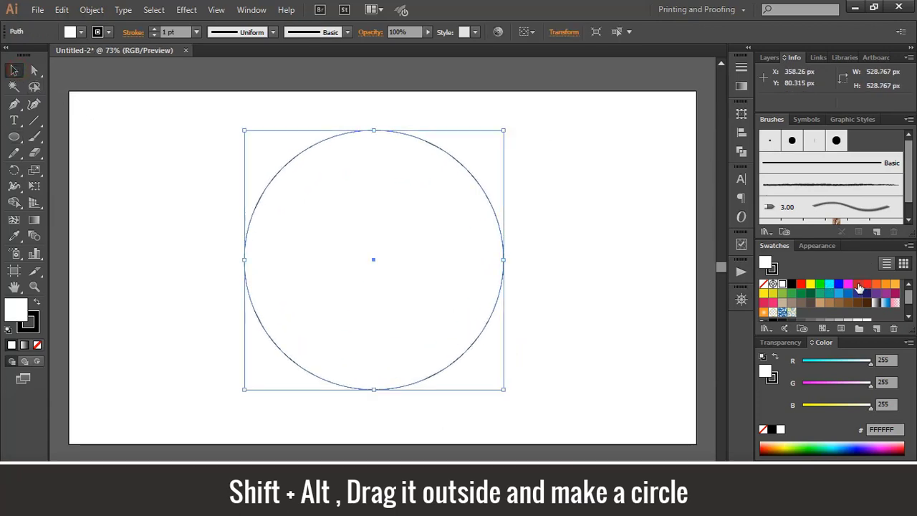
click(858, 284)
click(37, 345)
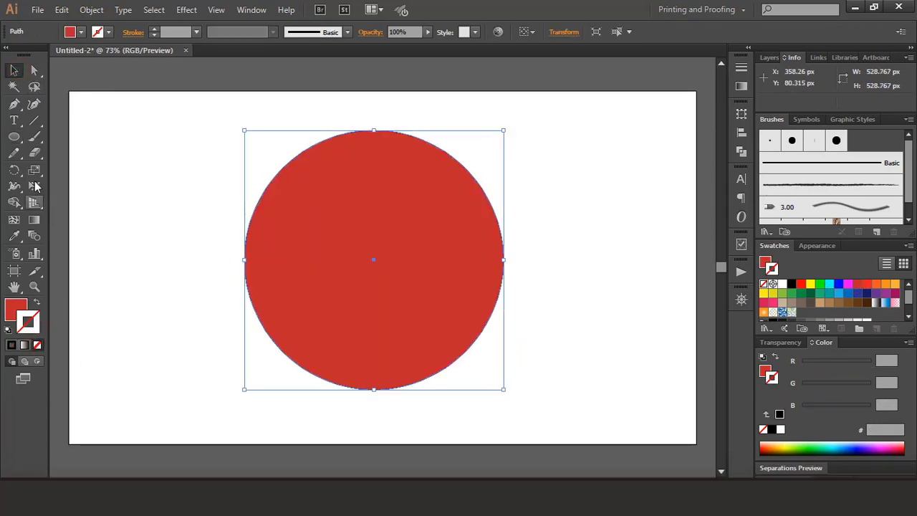
Move the red circle slightly down and to the right, and deselect it
click(151, 141)
drag(375, 242, 384, 256)
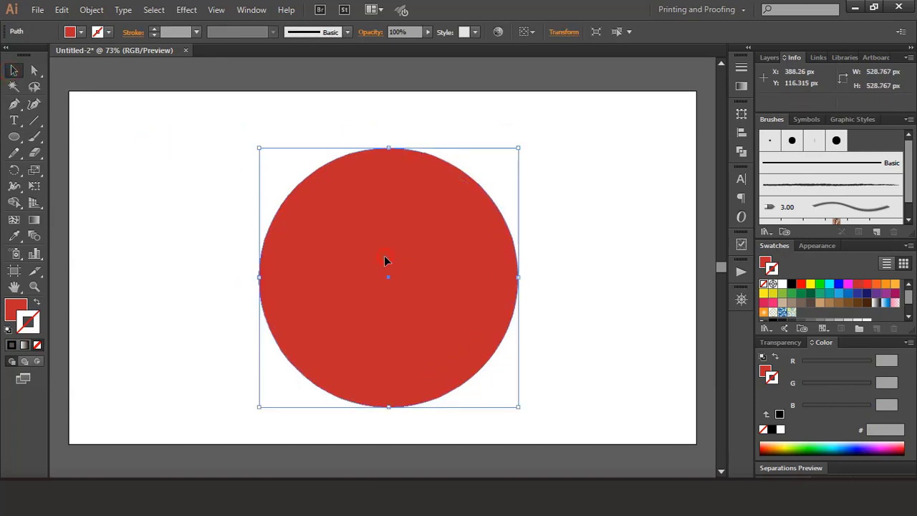
click(176, 170)
Create a 3-point star with radii 25 px and 50 px beside the circle and reflect it across the horizontal axis
drag(13, 137, 66, 203)
click(197, 199)
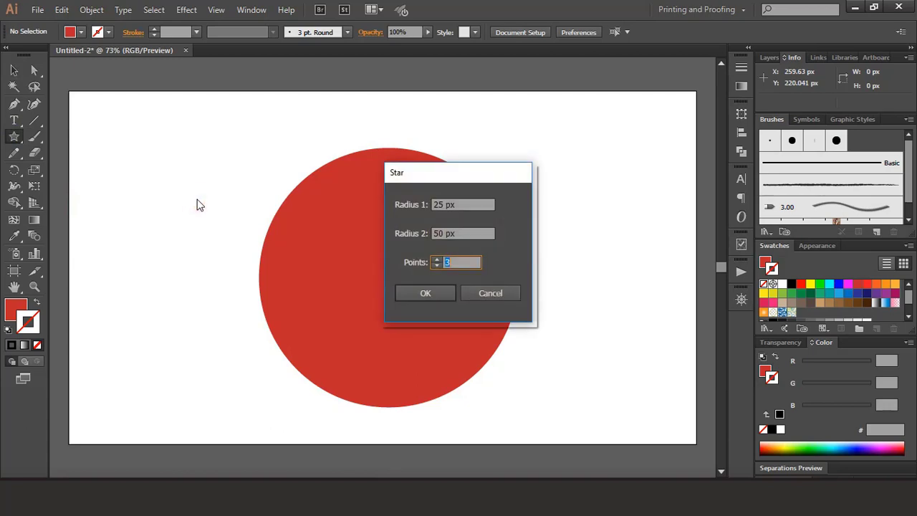
click(427, 295)
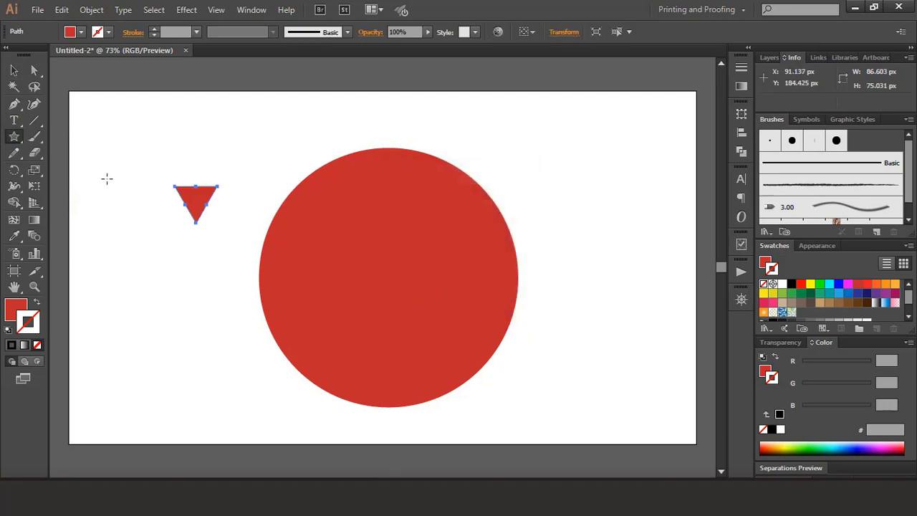
drag(12, 179, 55, 185)
double_click(14, 170)
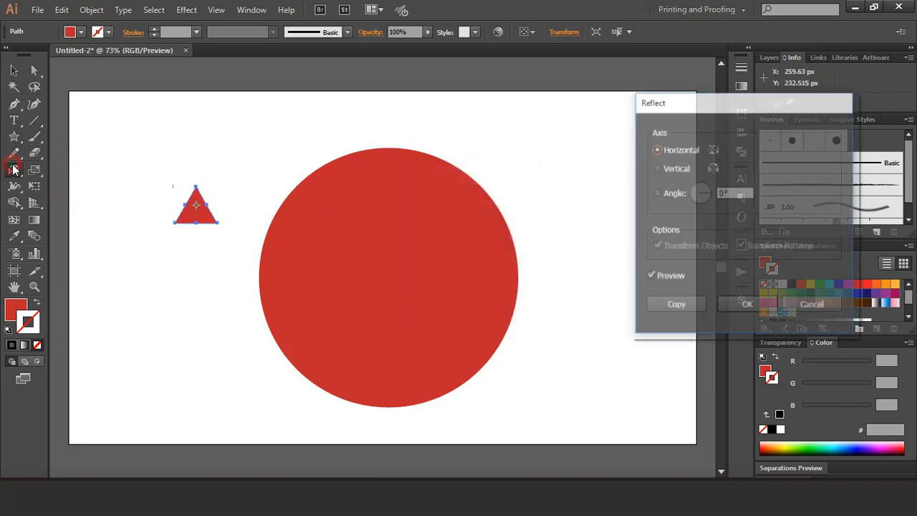
click(742, 304)
Shrink the triangle proportionally to about 51 px wide and place it centred just above the red circle
click(14, 70)
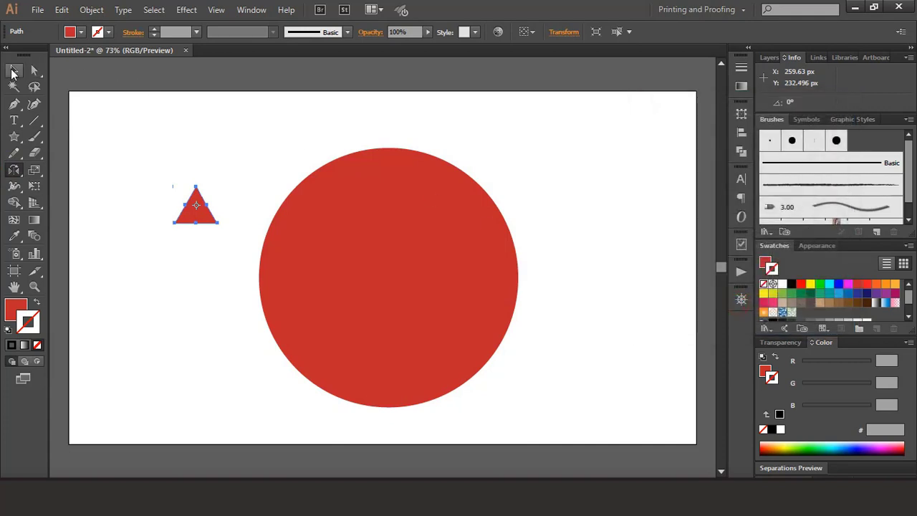
drag(220, 186, 395, 128)
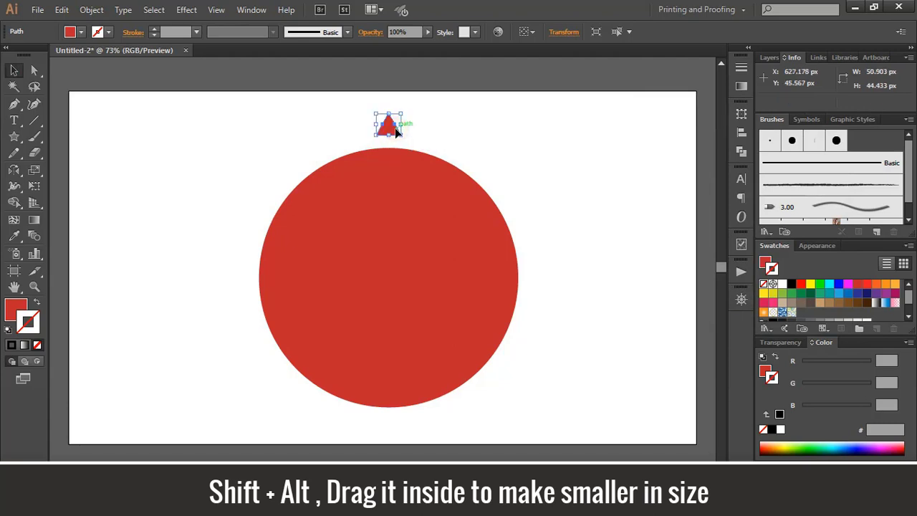
Make a copy of the triangle rotated 10° around the circle's center
click(10, 169)
click(61, 171)
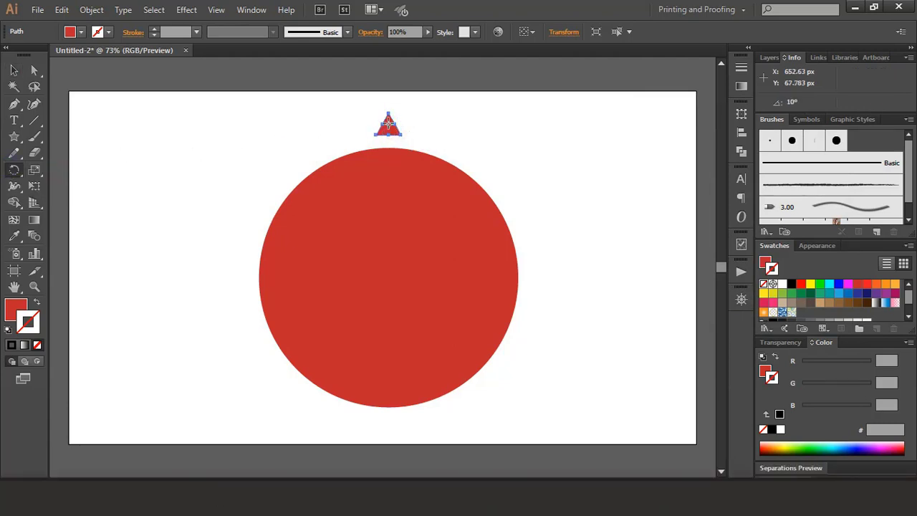
alt+click(390, 276)
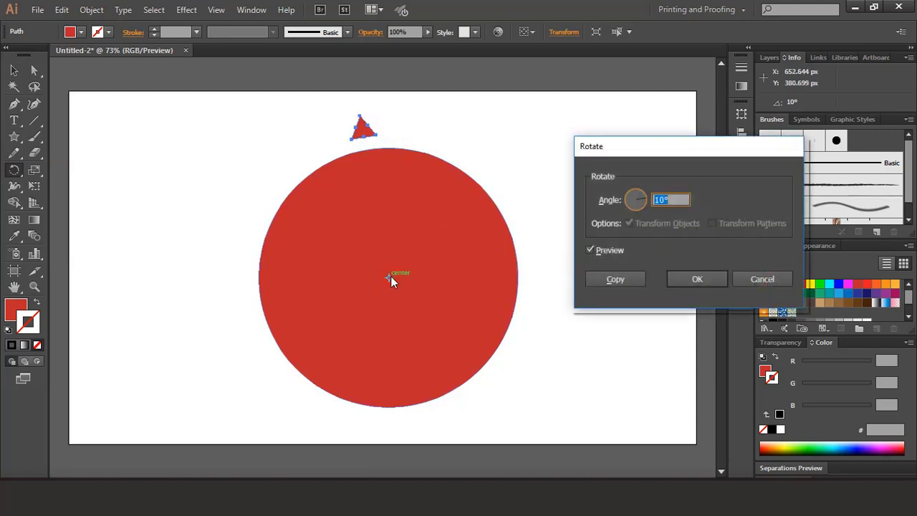
click(616, 279)
Repeat the 10° rotated copy until triangles surround the whole circle, and clear the selection
key(ctrl+d)
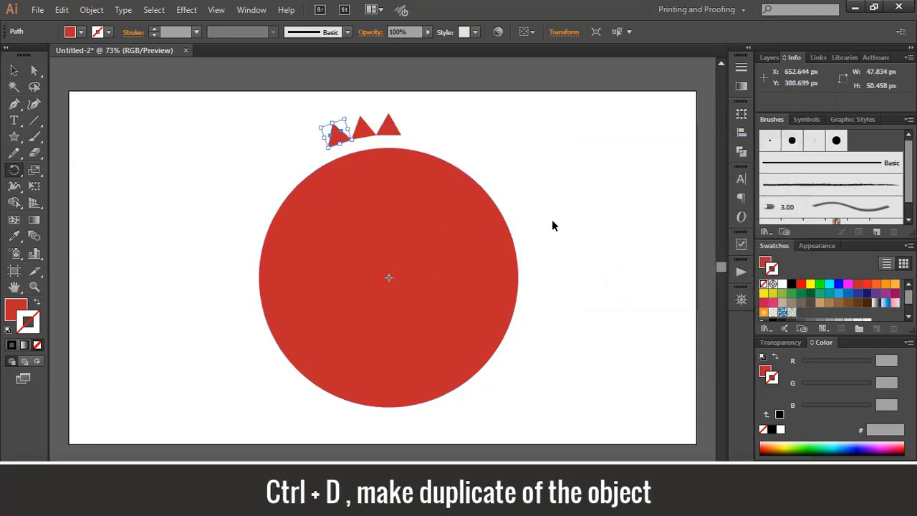
key(ctrl+d)
key(ctrl+d)
key(ctrl+d)
key(ctrl+d)
key(ctrl+d)
key(ctrl+d)
key(ctrl+d)
key(ctrl+d)
key(ctrl+d)
key(ctrl+d)
key(ctrl+d)
key(ctrl+d)
key(ctrl+d)
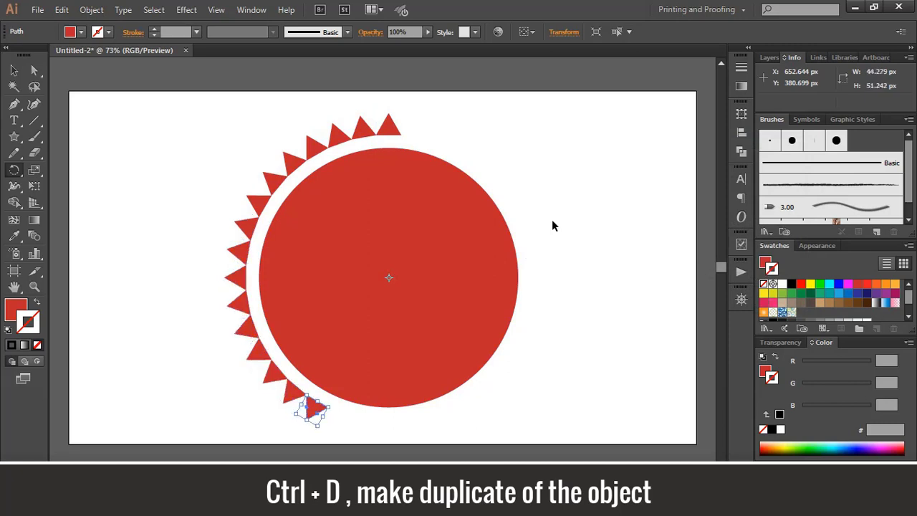
key(ctrl+d)
key(ctrl+d)
key(ctrl+d)
key(ctrl+d)
key(ctrl+d)
key(ctrl+d)
key(ctrl+d)
key(ctrl+d)
key(ctrl+d)
key(ctrl+d)
key(ctrl+d)
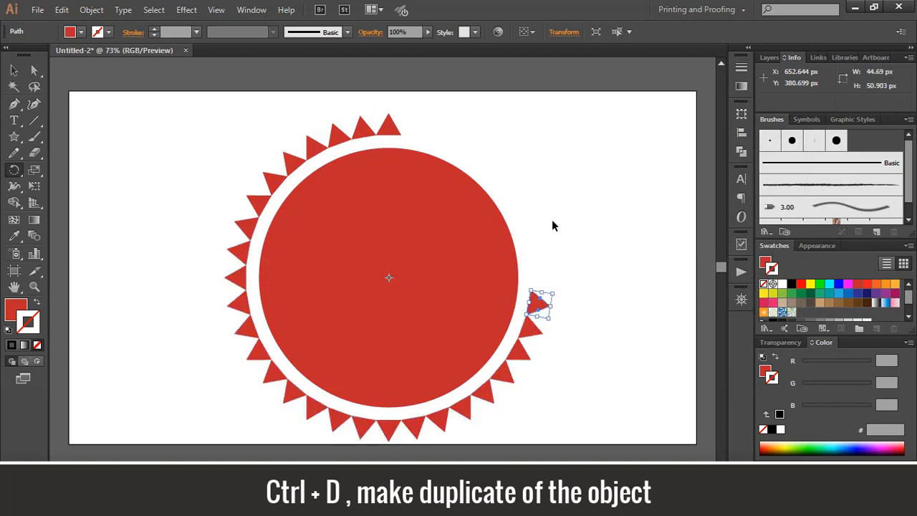
key(ctrl+d)
key(ctrl+d)
key(ctrl+d)
key(ctrl+d)
key(ctrl+d)
key(ctrl+d)
key(ctrl+d)
key(ctrl+d)
key(ctrl+d)
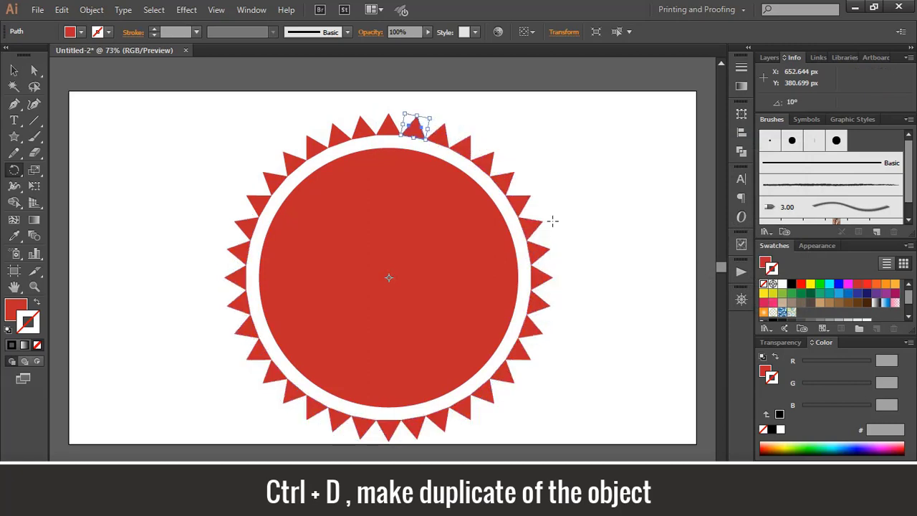
click(13, 72)
click(137, 163)
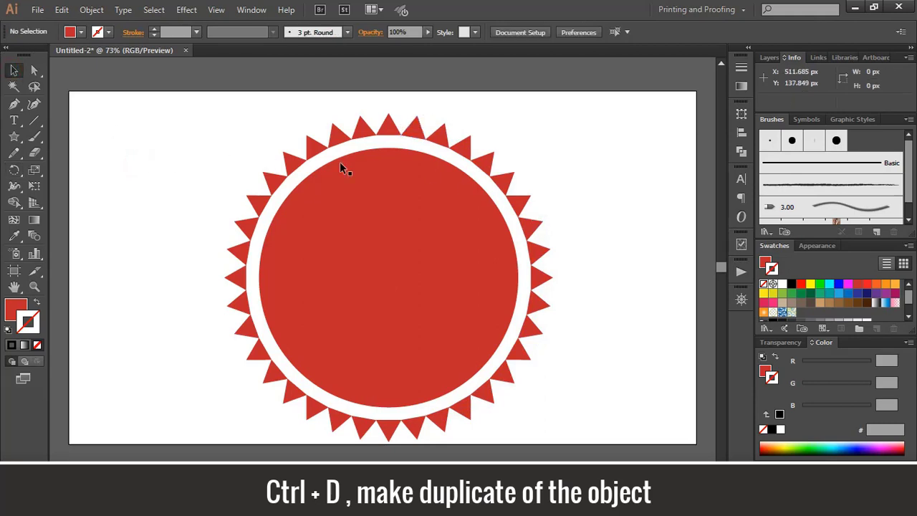
Lock the red circle
click(375, 217)
click(93, 9)
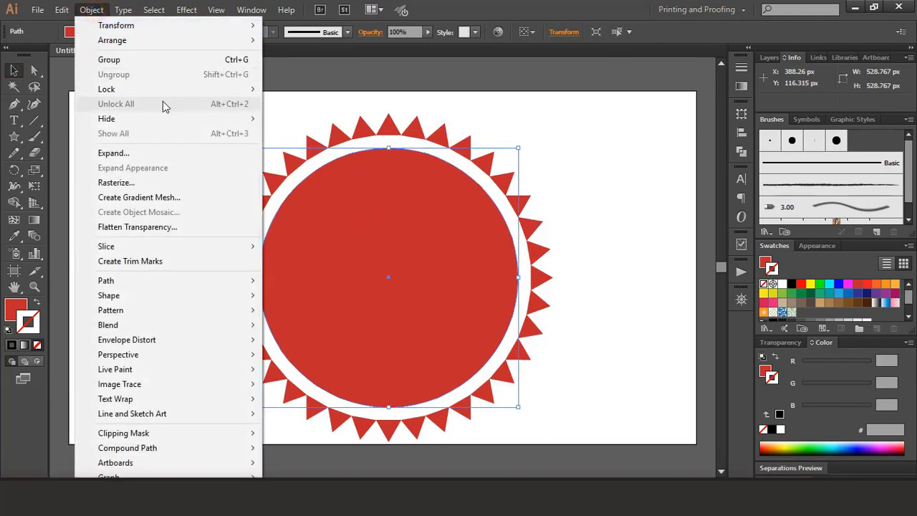
mouse_move(180, 90)
click(301, 90)
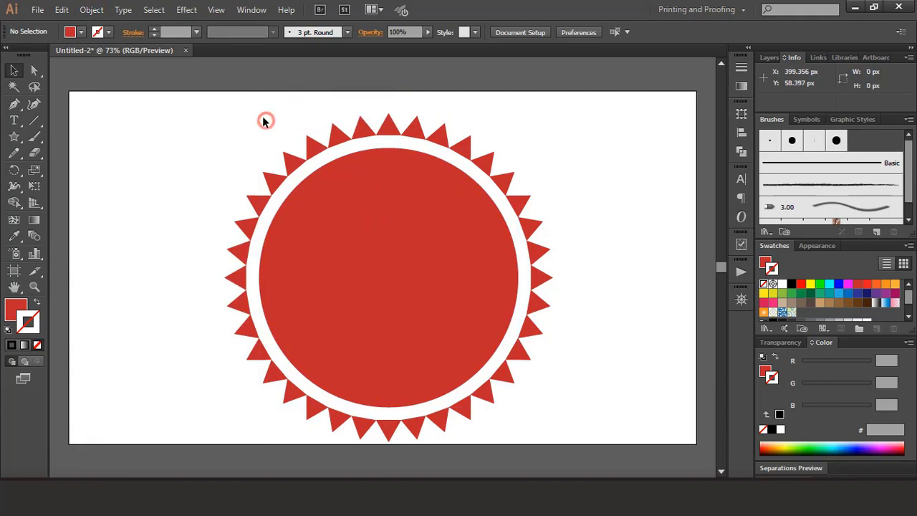
Select all the triangles around the circle, merge them with Pathfinder Unite, and deselect
drag(149, 96, 597, 448)
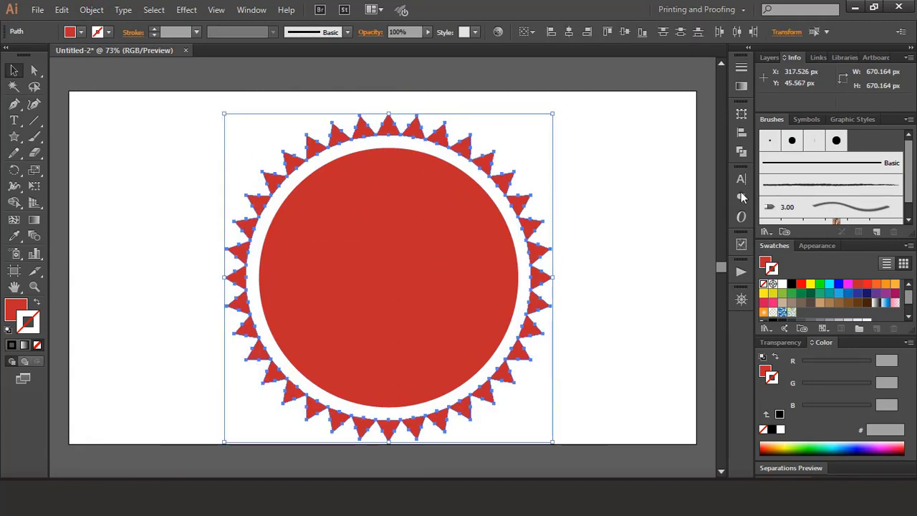
click(742, 152)
click(584, 134)
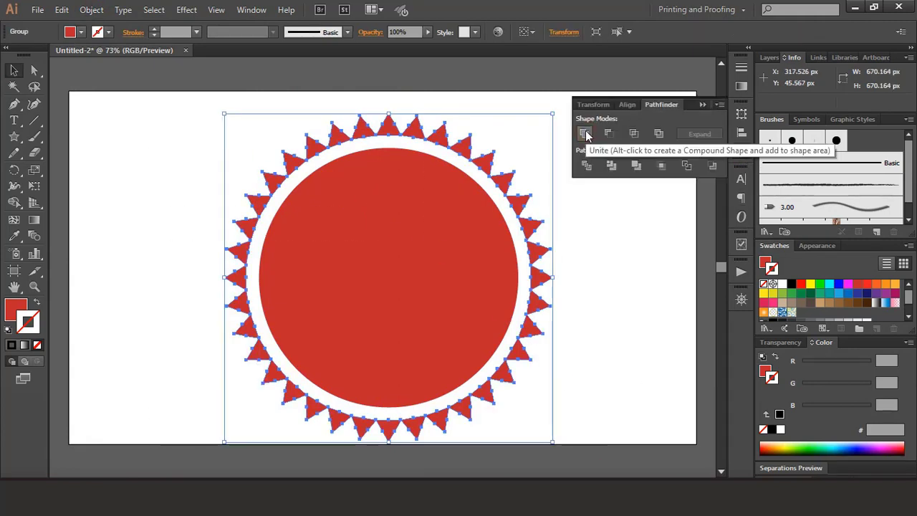
click(703, 105)
click(585, 150)
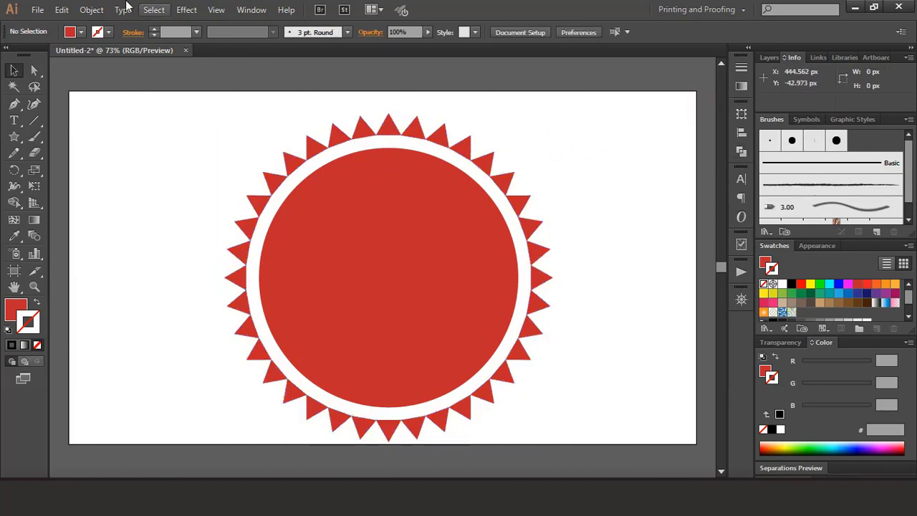
Unlock the red circle and clear the selection
click(89, 9)
click(184, 104)
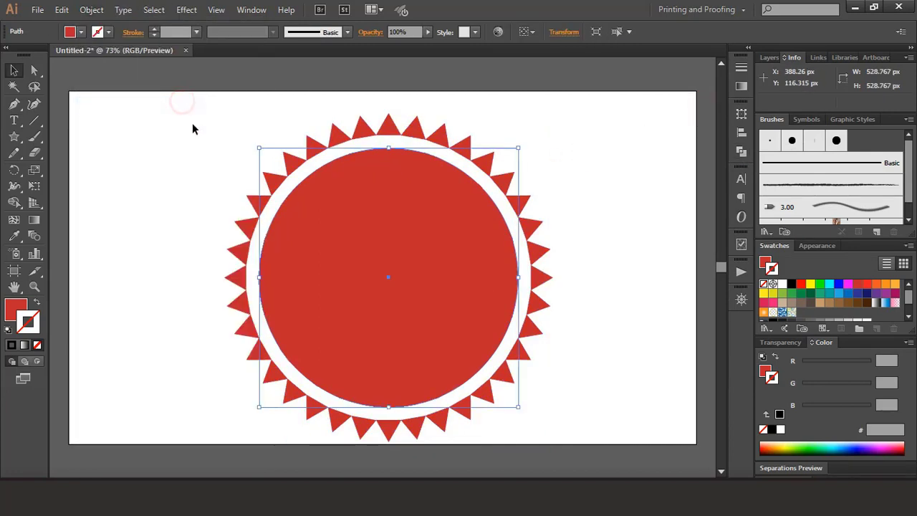
click(182, 166)
Duplicate the red circle in place and enlarge the copy from its center to about 584 px, reaching the triangle bases
click(403, 233)
click(62, 10)
click(59, 82)
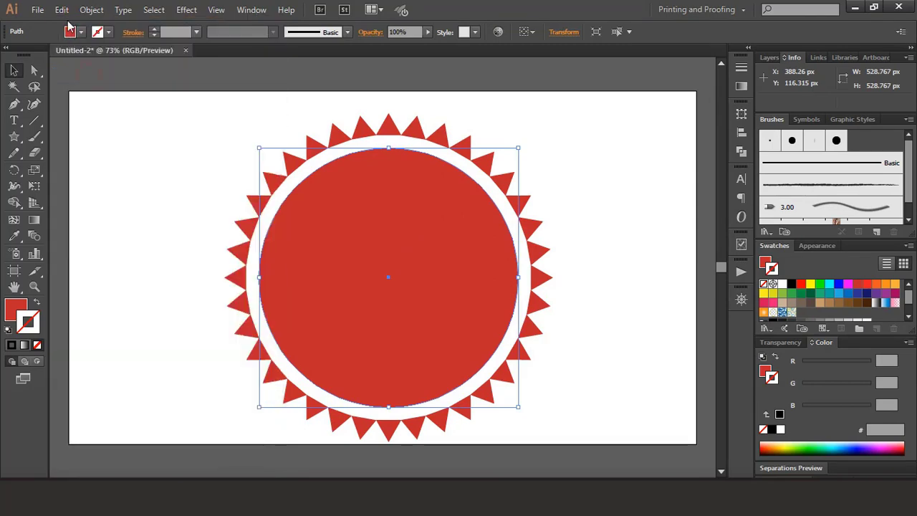
click(62, 10)
click(86, 132)
drag(522, 148, 531, 123)
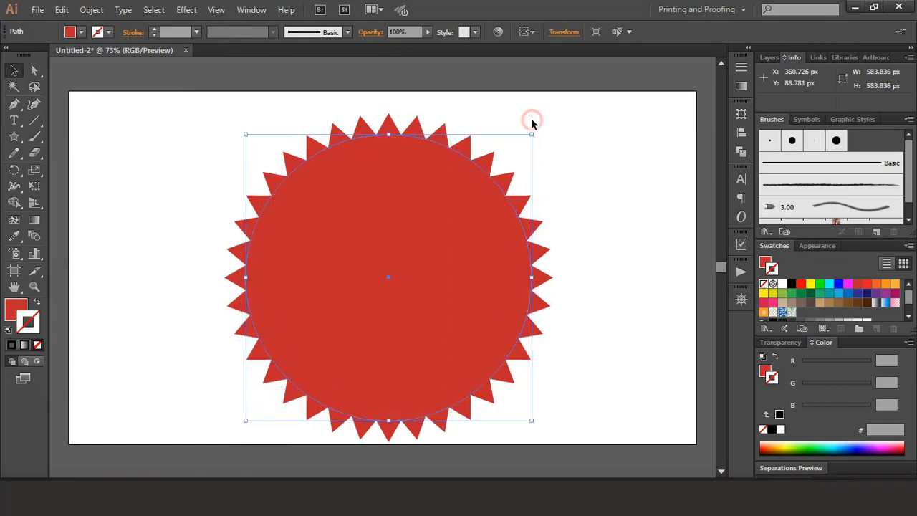
click(566, 169)
Unite the enlarged circle with the ring of triangles into a single shape using Pathfinder
key(ctrl+1)
key(ctrl+plus)
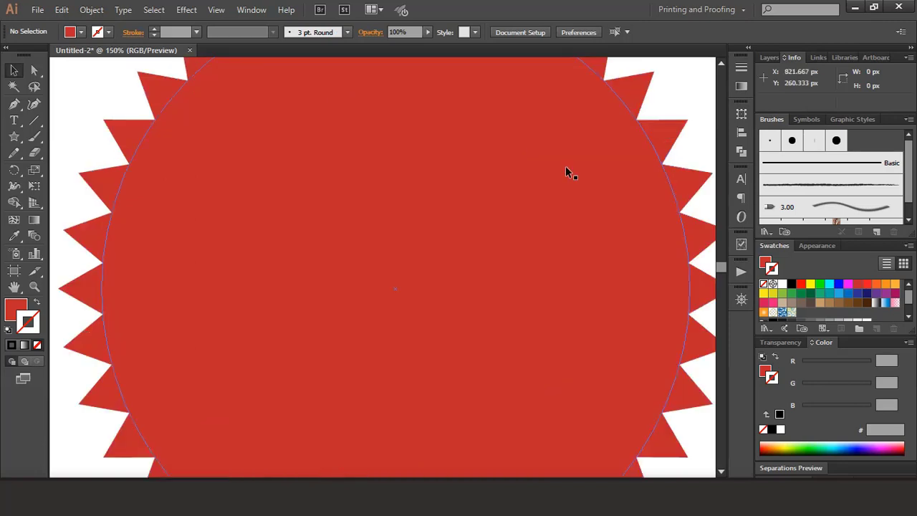
scroll(713, 175, up, 3)
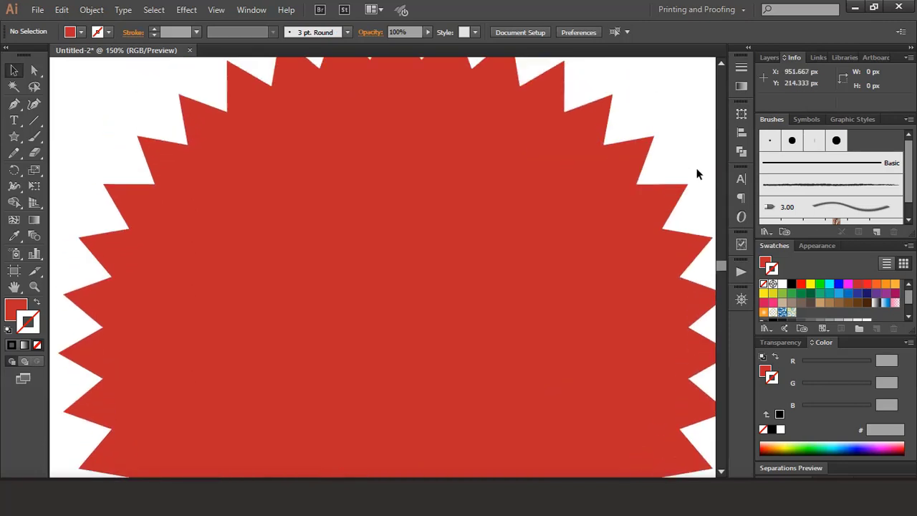
click(411, 346)
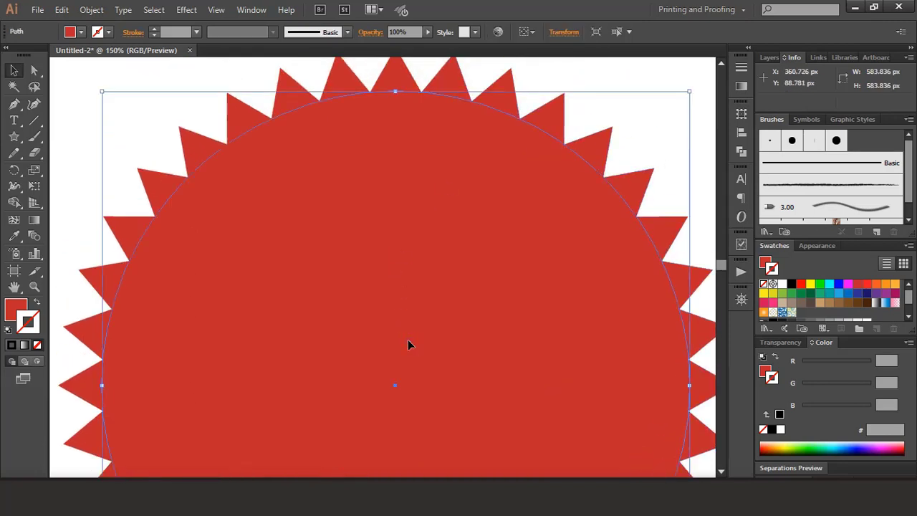
shift+click(395, 74)
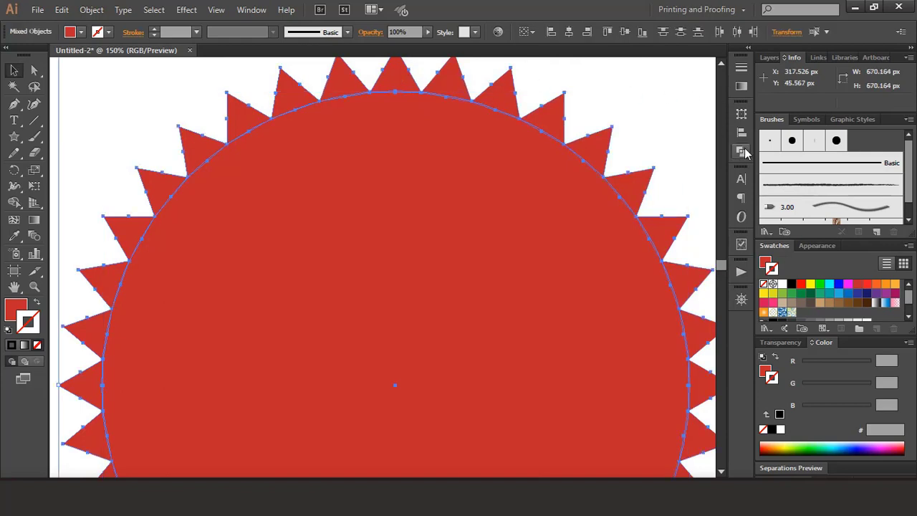
click(742, 151)
click(586, 134)
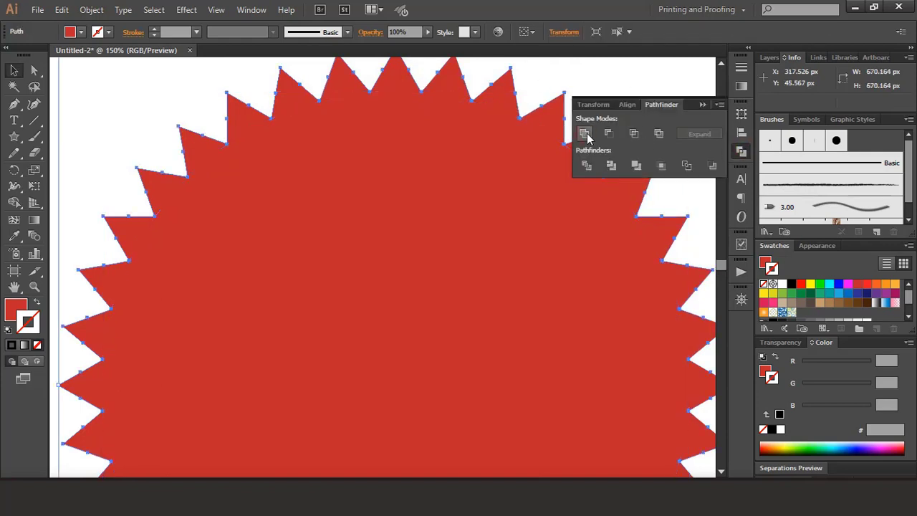
click(700, 106)
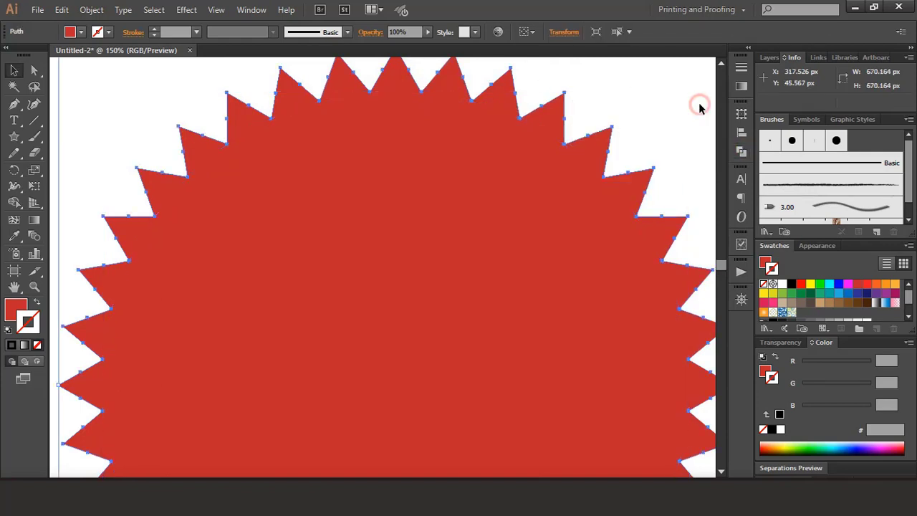
key(x)
click(829, 286)
click(38, 349)
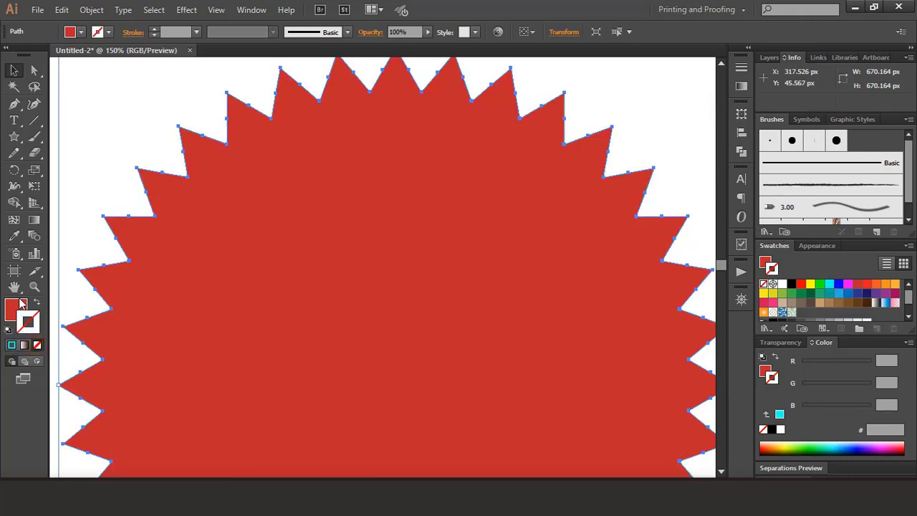
Change the fill of the united badge shape to cyan (00FFFF) and deselect it
click(20, 305)
click(829, 285)
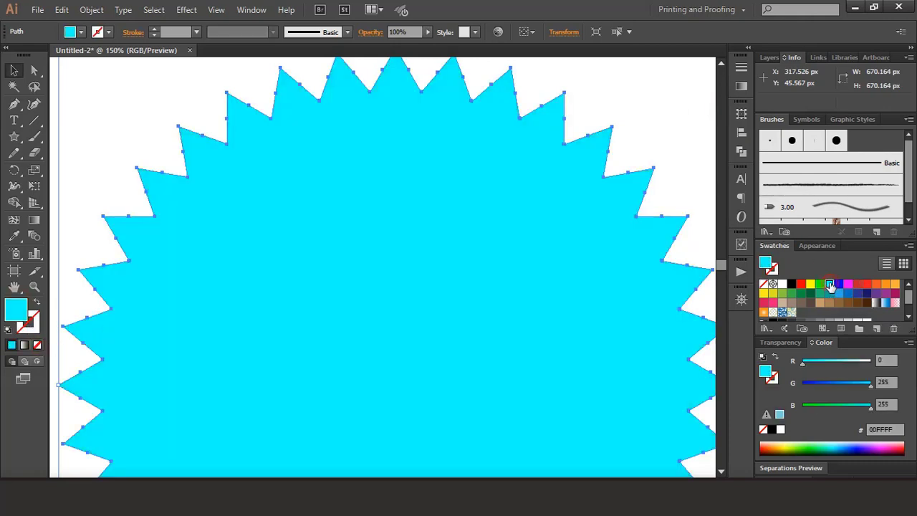
click(136, 113)
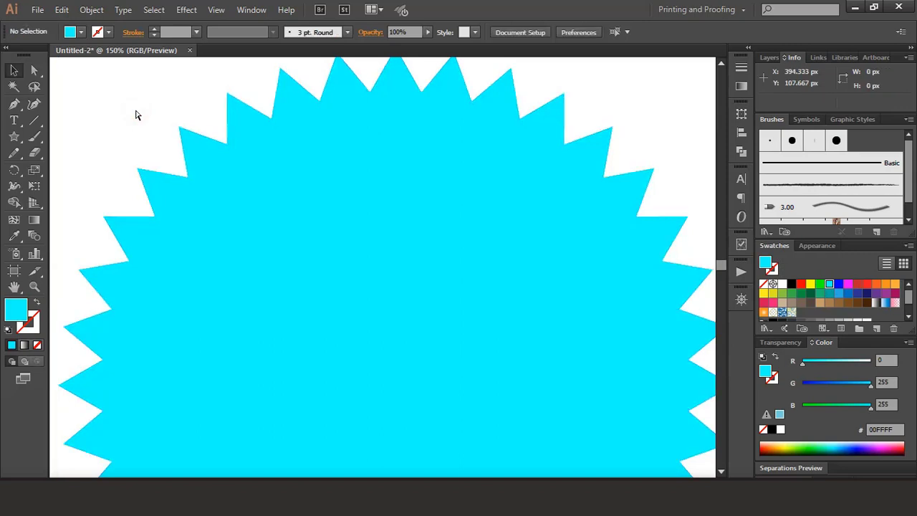
key(ctrl+minus)
key(ctrl+minus)
scroll(255, 102, down, 2)
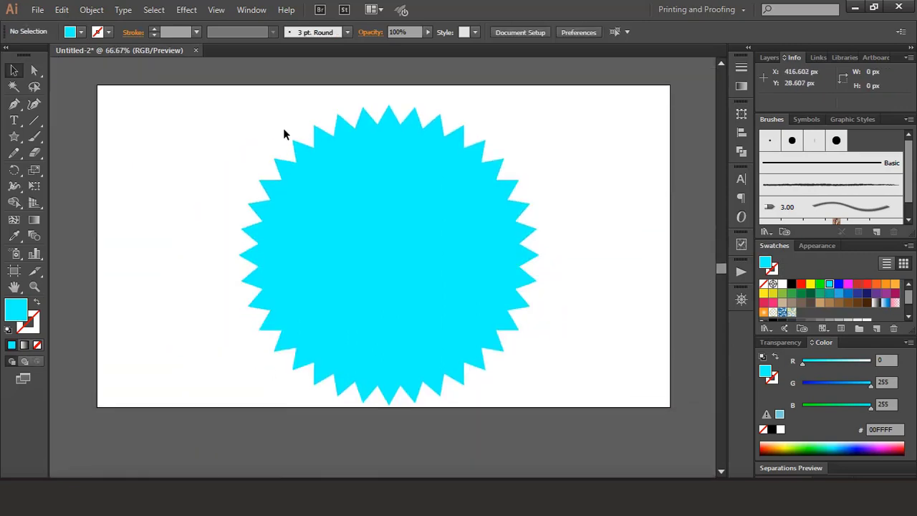
Send the cyan serrated shape to the back, behind the red circle, and deselect it
click(374, 178)
right_click(374, 178)
mouse_move(449, 368)
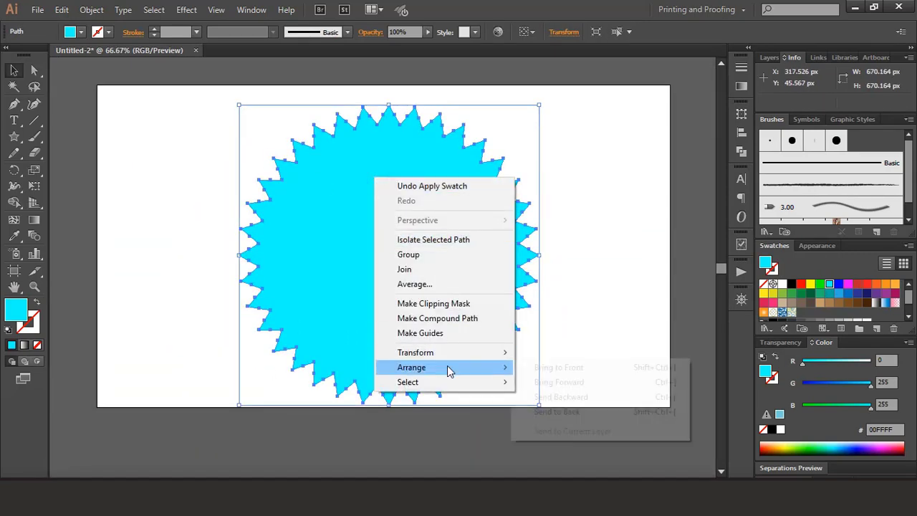
click(549, 412)
click(550, 271)
Copy the red circle and paste the copy in place over the original
key(ctrl+plus)
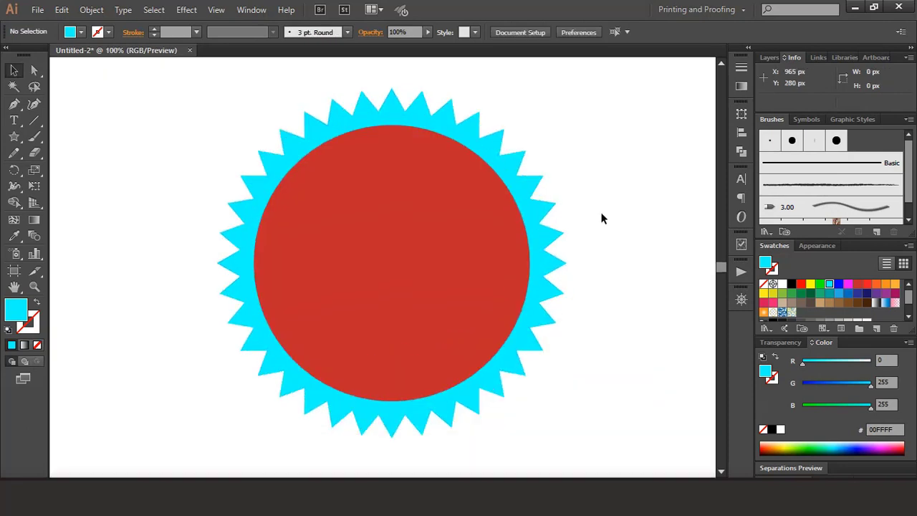
click(406, 203)
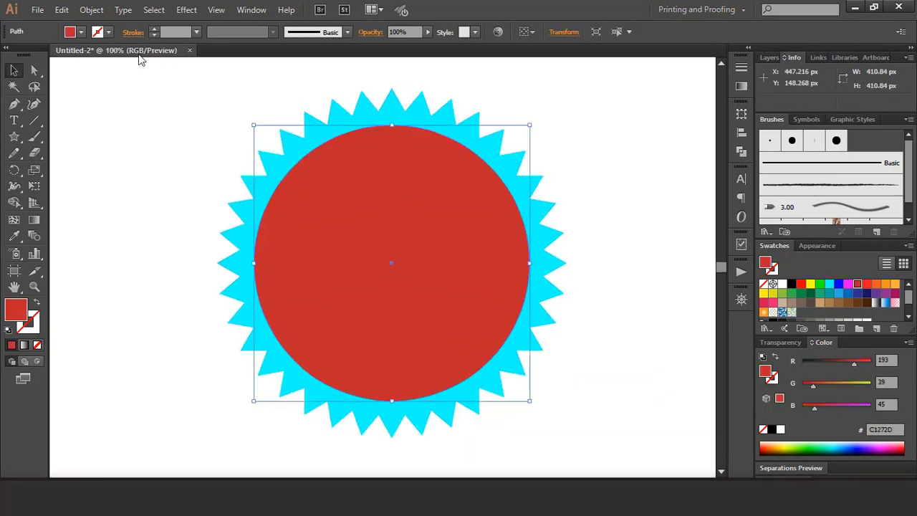
click(61, 9)
click(83, 73)
click(61, 10)
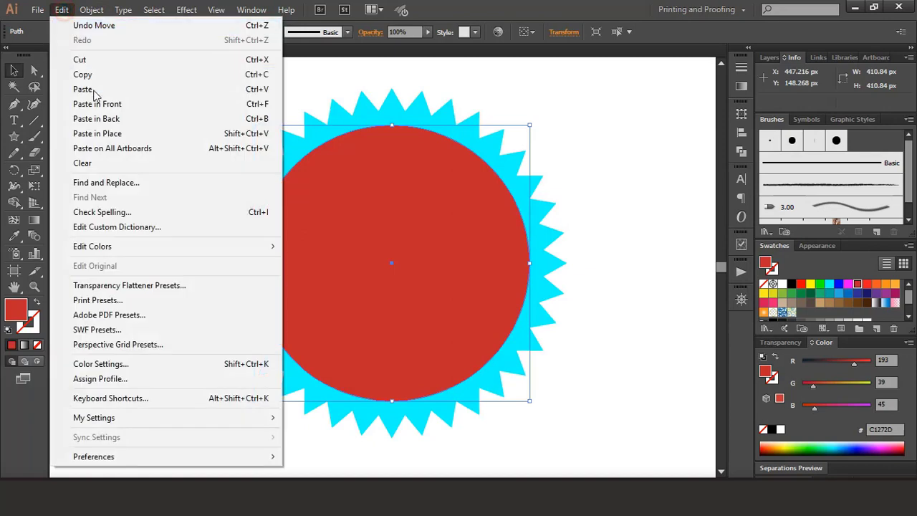
click(102, 135)
Shrink the copied circle from its center to about 363 px and fill it with teal (00A99D)
drag(529, 125, 519, 141)
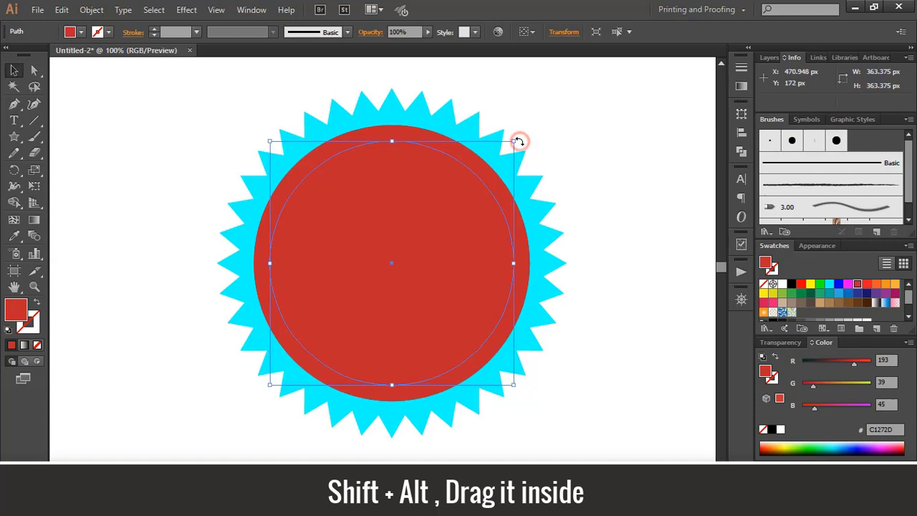
click(828, 293)
click(592, 127)
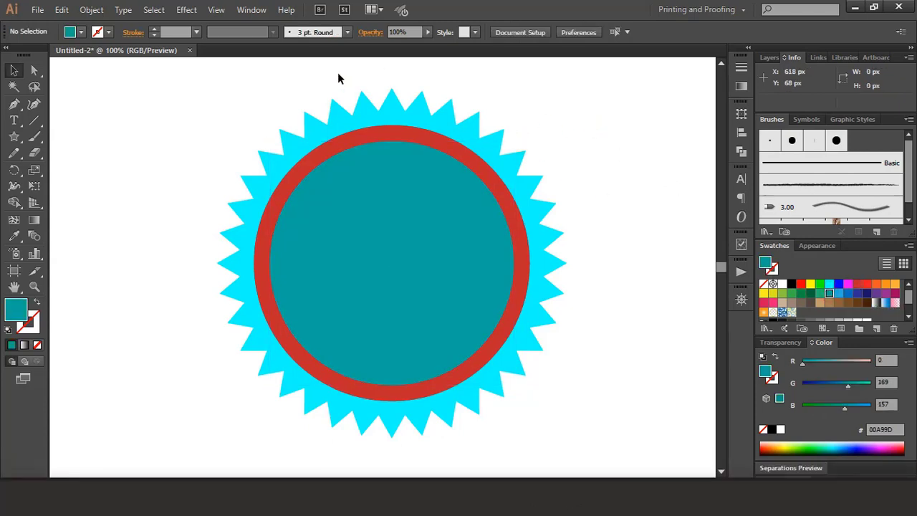
Divide the serrated shape and both circles with Pathfinder, and ungroup the resulting pieces
drag(180, 88, 587, 382)
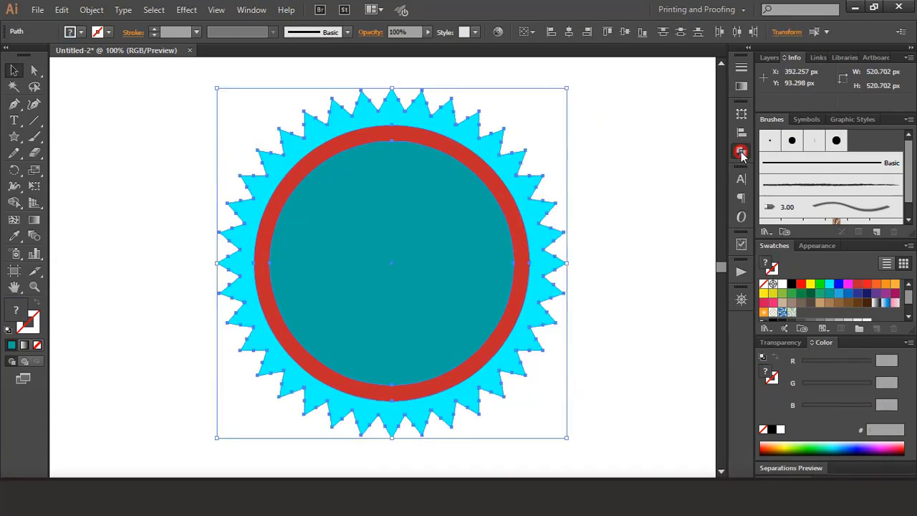
click(741, 152)
click(586, 166)
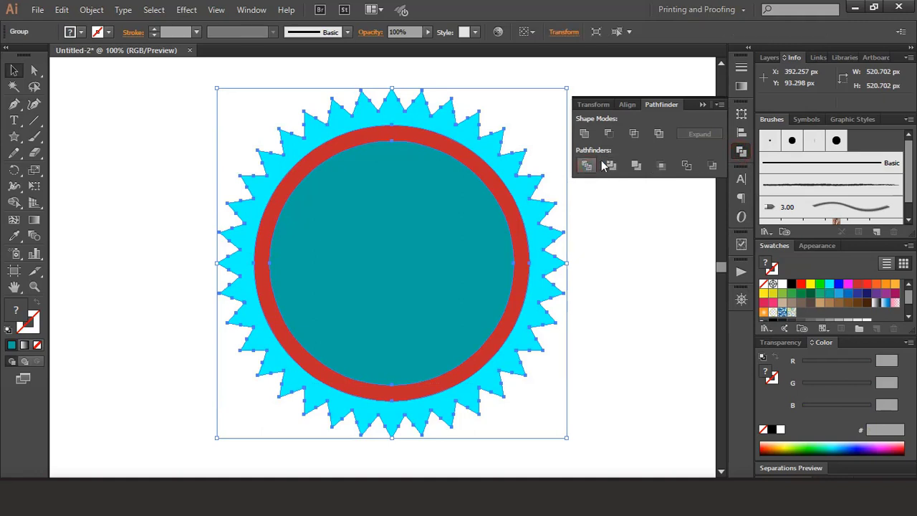
click(703, 104)
click(95, 10)
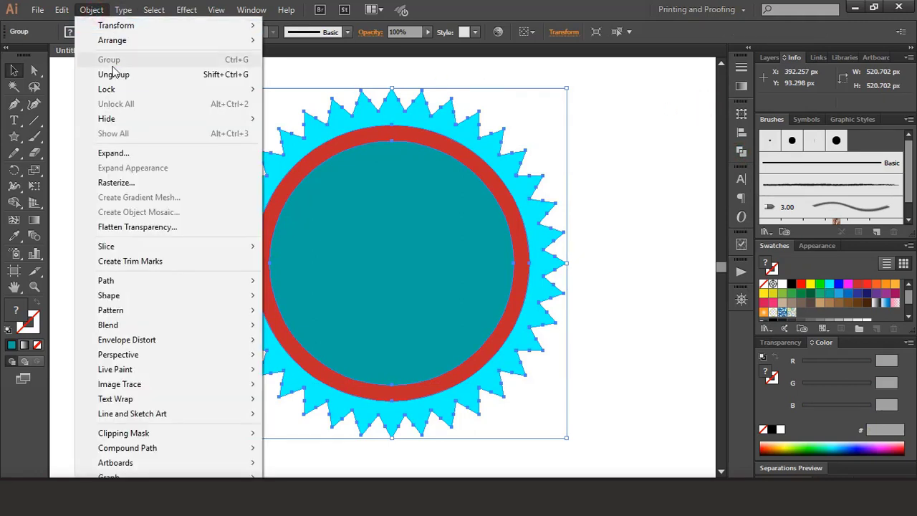
click(109, 73)
click(143, 149)
Reduce the red ring's height from its lower edge to about 408 px, opening a thin gap to the serrated shape
key(ctrl+plus)
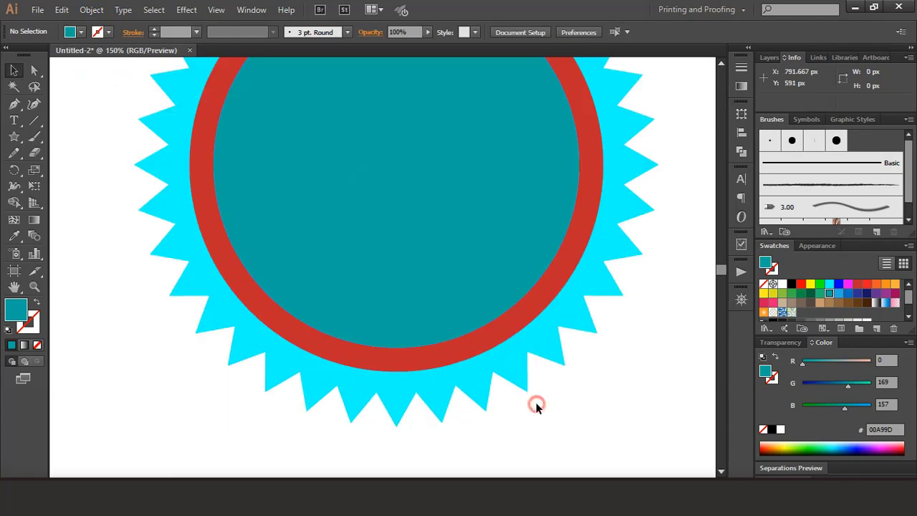
click(452, 351)
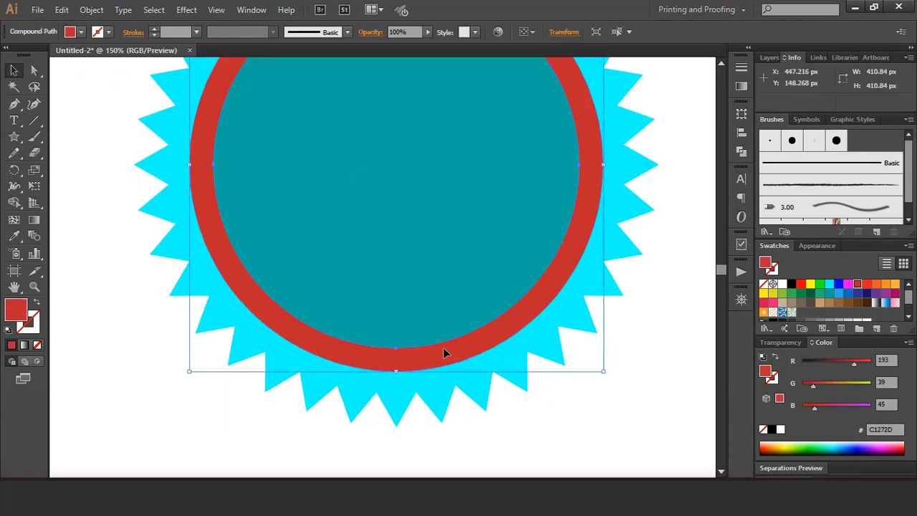
drag(396, 372, 395, 368)
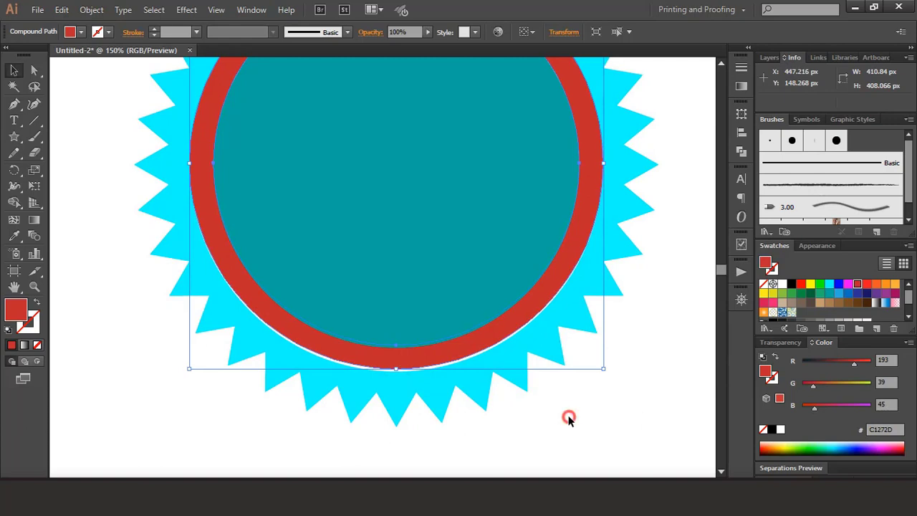
click(569, 419)
Reduce the teal circle's height from its upper and lower edges to about 355 px, opening thin gaps inside the red ring
scroll(597, 358, up, 5)
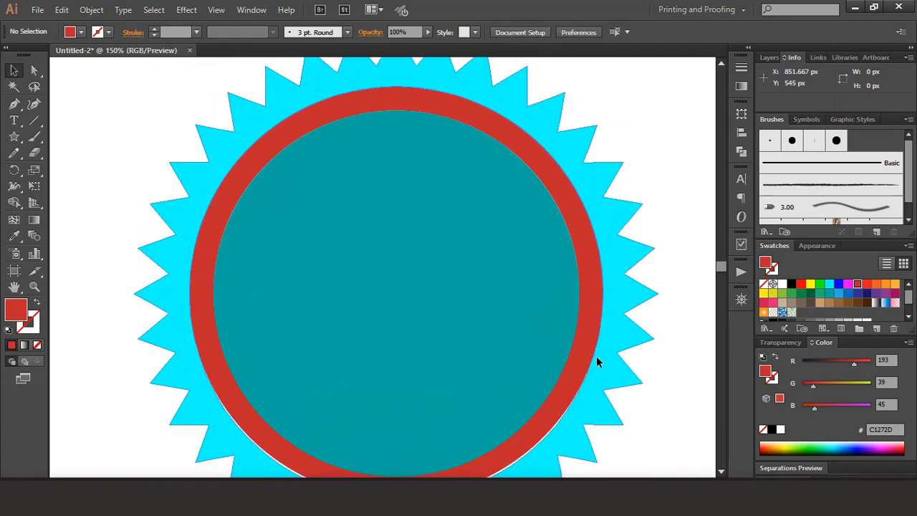
click(421, 258)
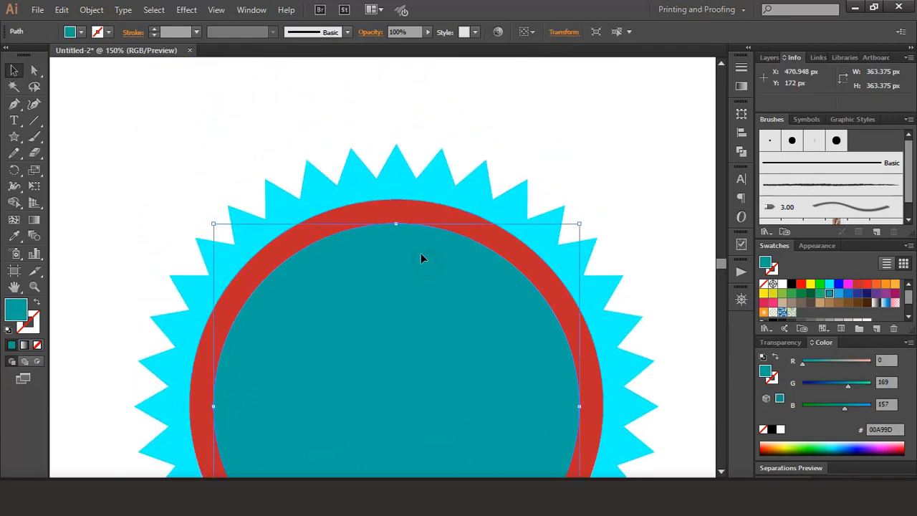
drag(400, 227, 399, 225)
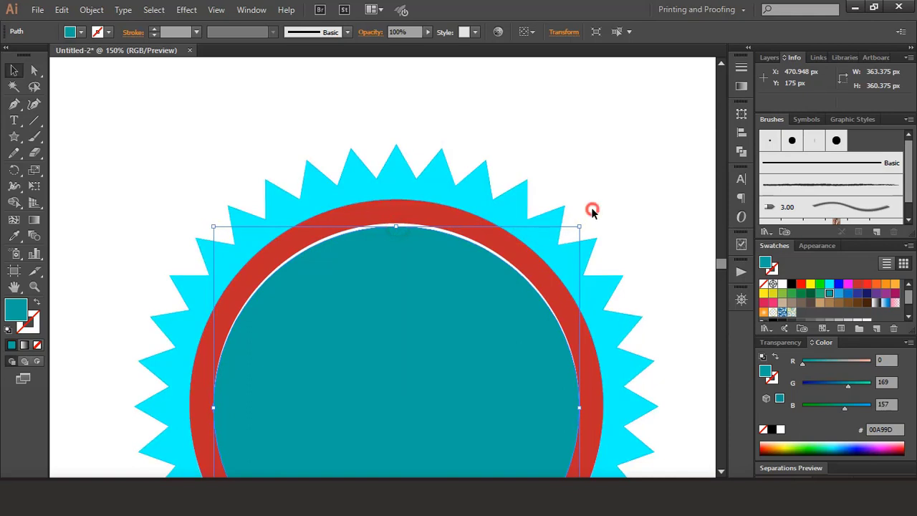
scroll(402, 416, down, 5)
drag(397, 412, 397, 406)
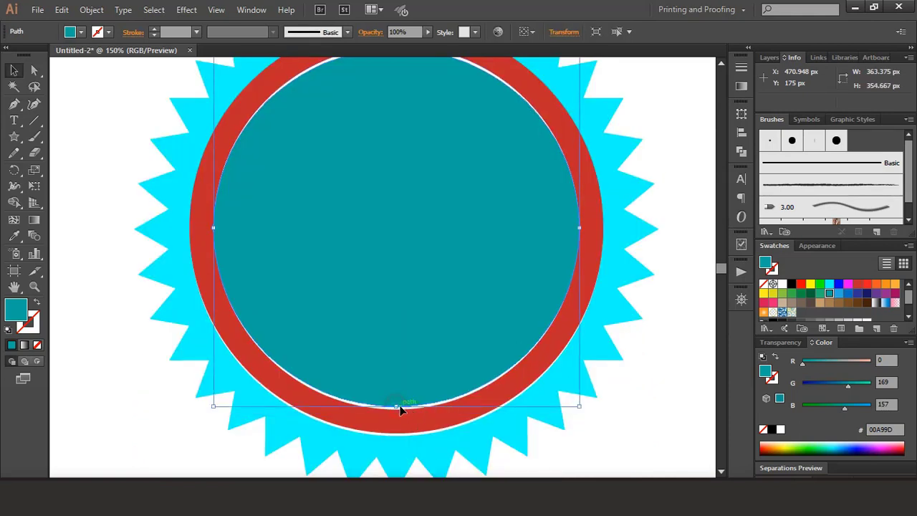
click(627, 414)
Fill the gap between the teal circle and the red ring with yellow (FFFF00) using the Shape Builder tool on all badge pieces
key(ctrl+1)
drag(235, 92, 592, 431)
key(ctrl+plus)
key(ctrl+plus)
key(ctrl+plus)
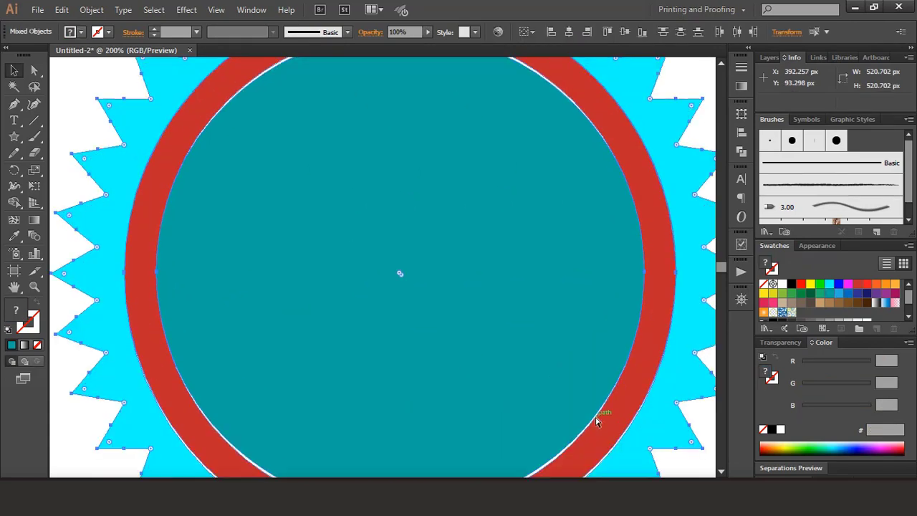
scroll(314, 301, up, 5)
scroll(313, 301, up, 3)
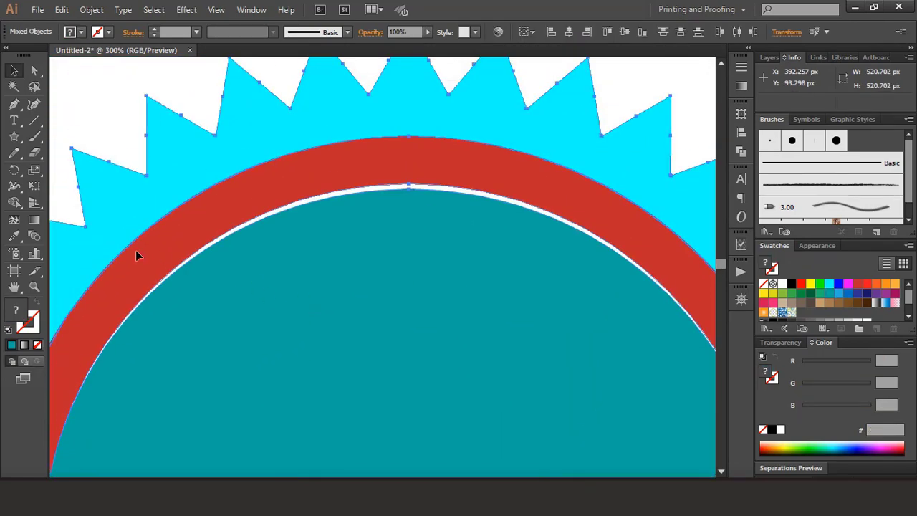
click(14, 202)
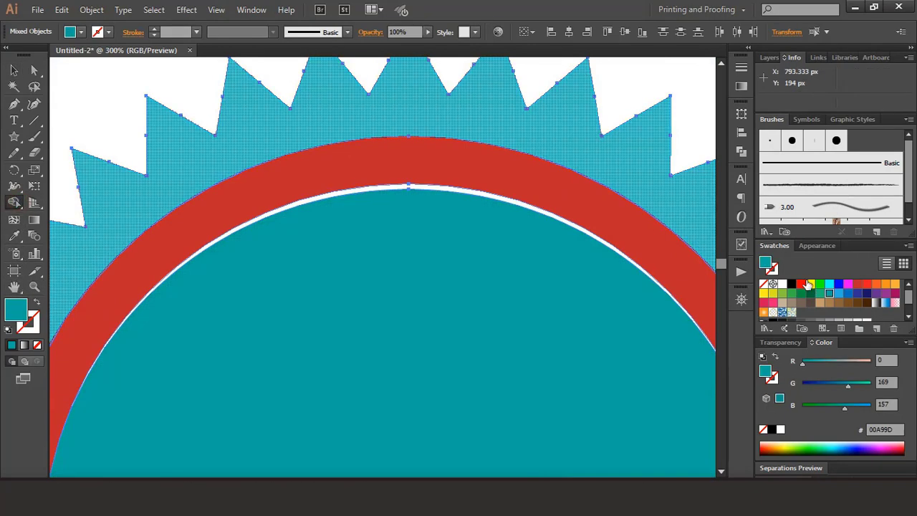
click(810, 284)
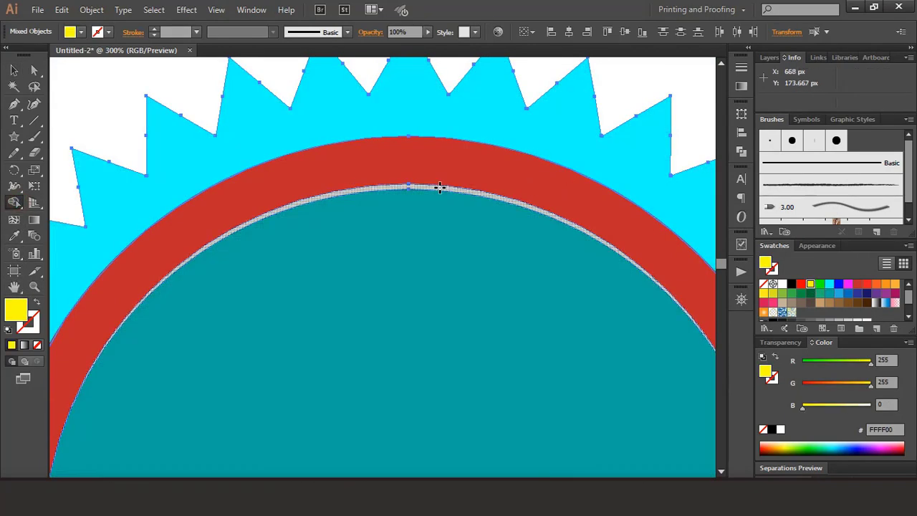
scroll(416, 280, down, 8)
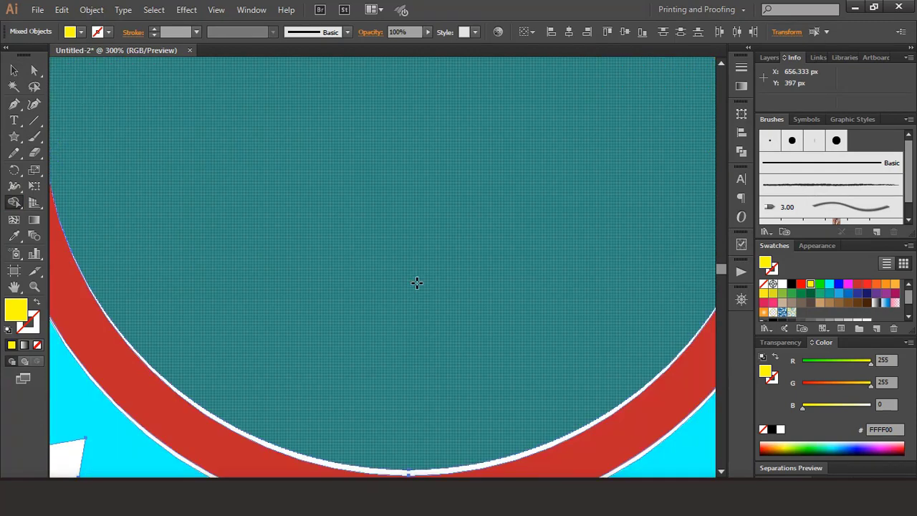
scroll(417, 285, down, 2)
click(418, 294)
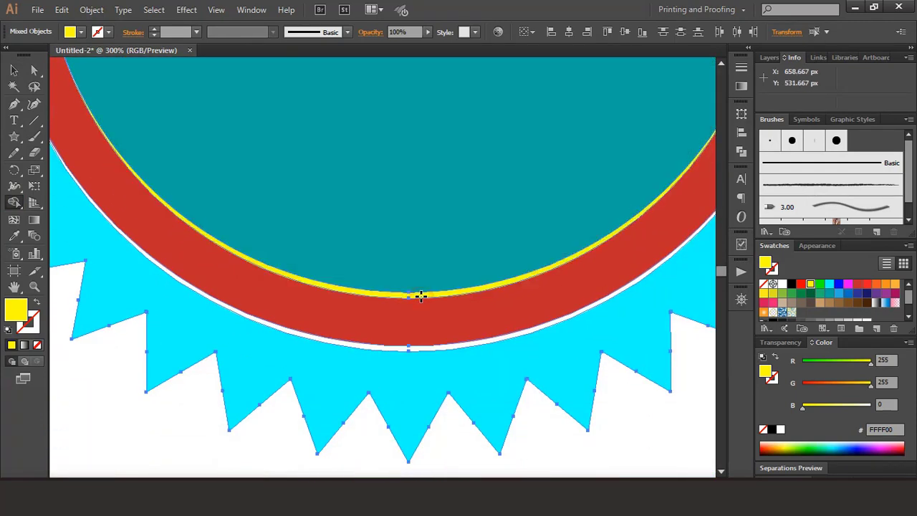
Fill the gap between the red ring and the serrated shape with the same yellow using Shape Builder, and deselect everything
click(445, 348)
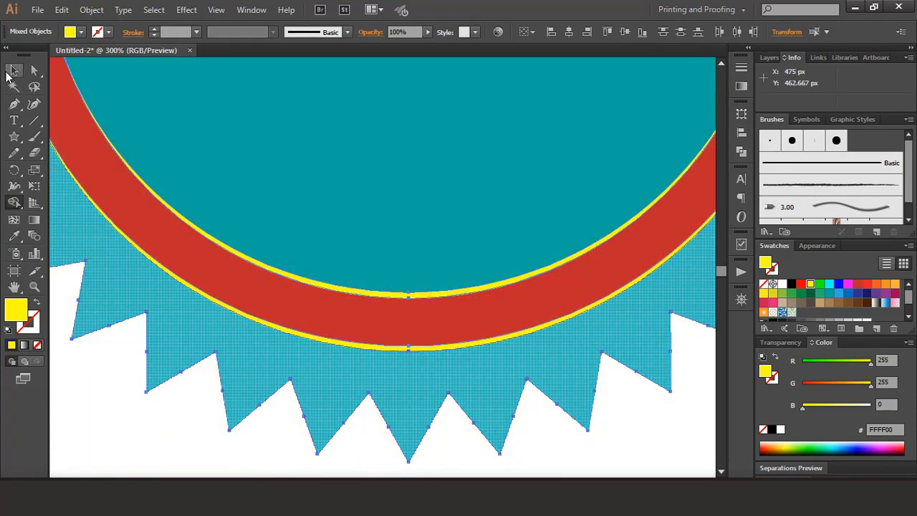
click(11, 70)
key(ctrl+1)
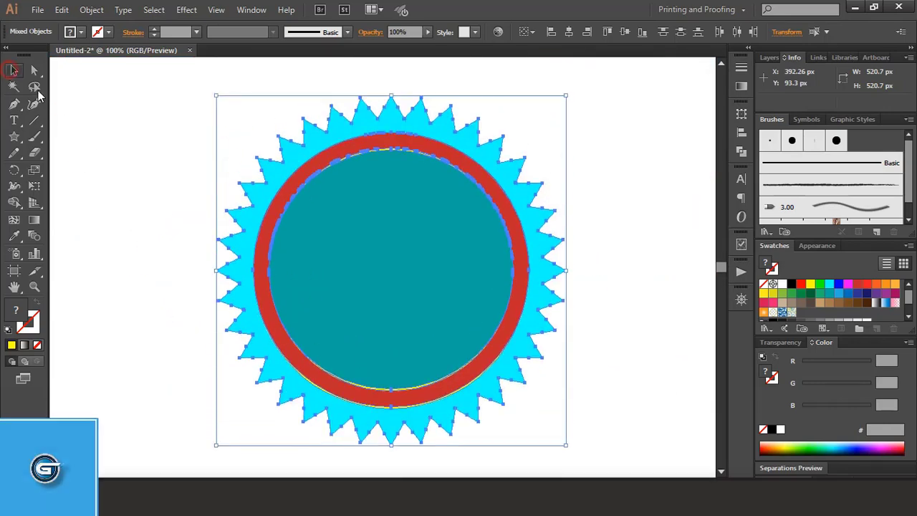
click(91, 144)
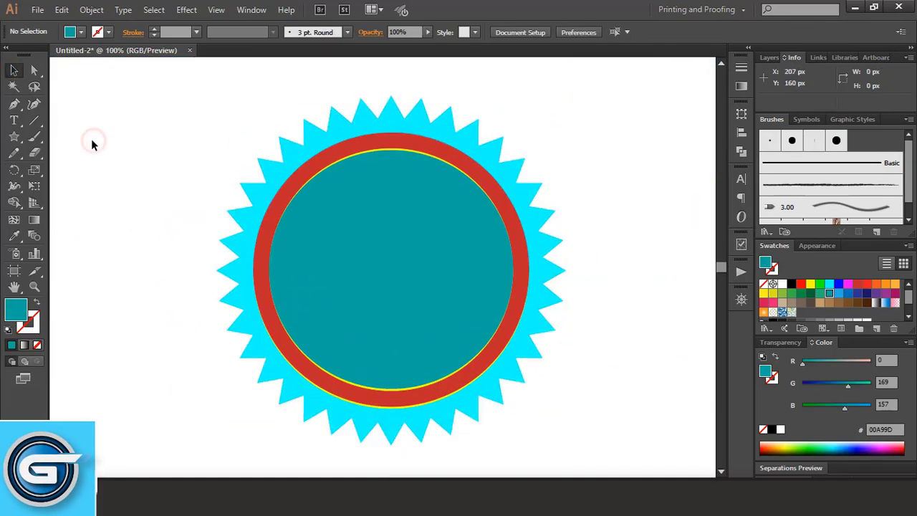
Apply a linear gradient to the serrated shape and add two intermediate stops, placing the first at about 33% and the second near 70%
click(313, 137)
click(742, 86)
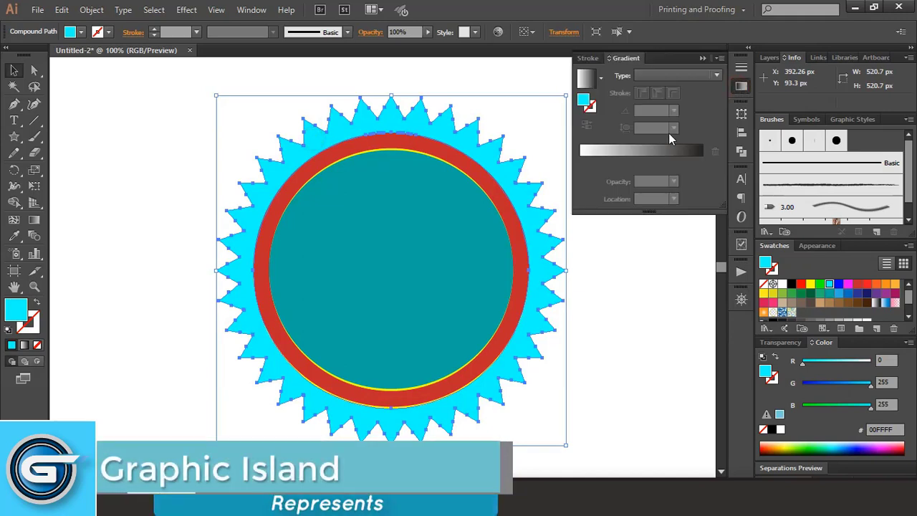
click(626, 155)
click(613, 164)
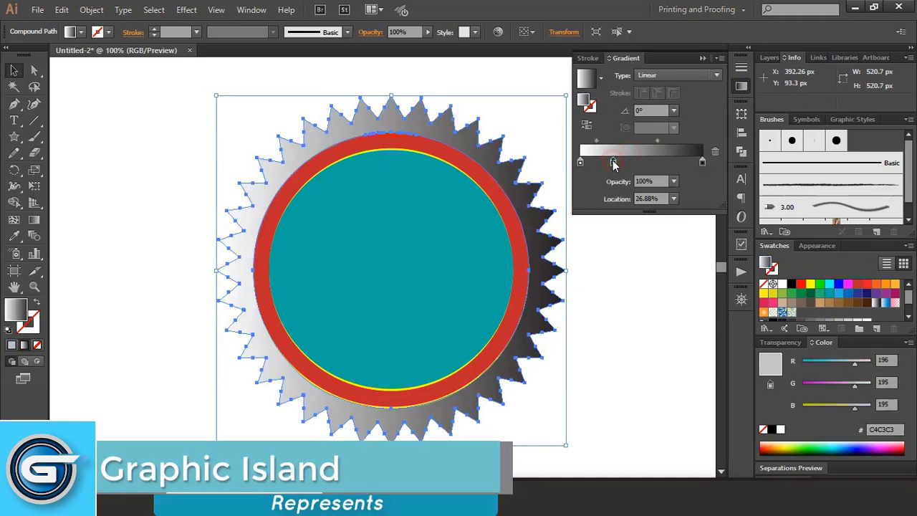
click(666, 163)
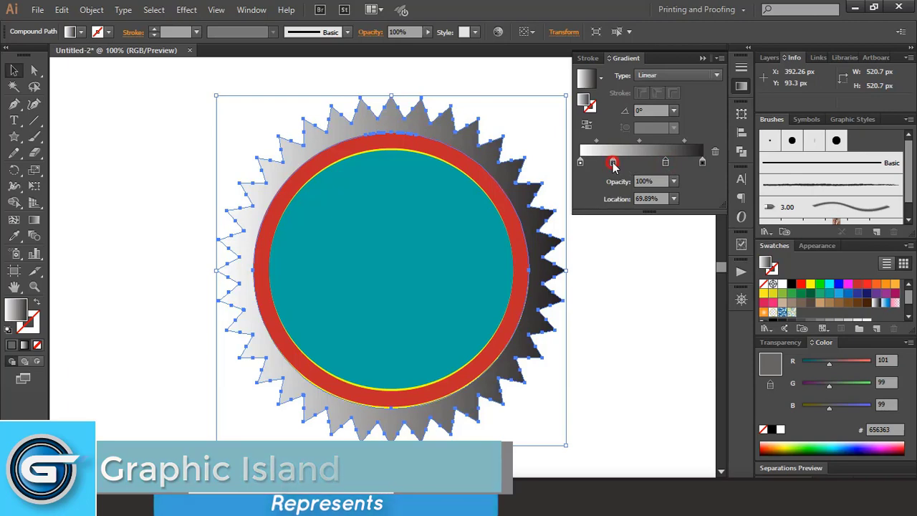
drag(614, 163, 621, 165)
click(666, 163)
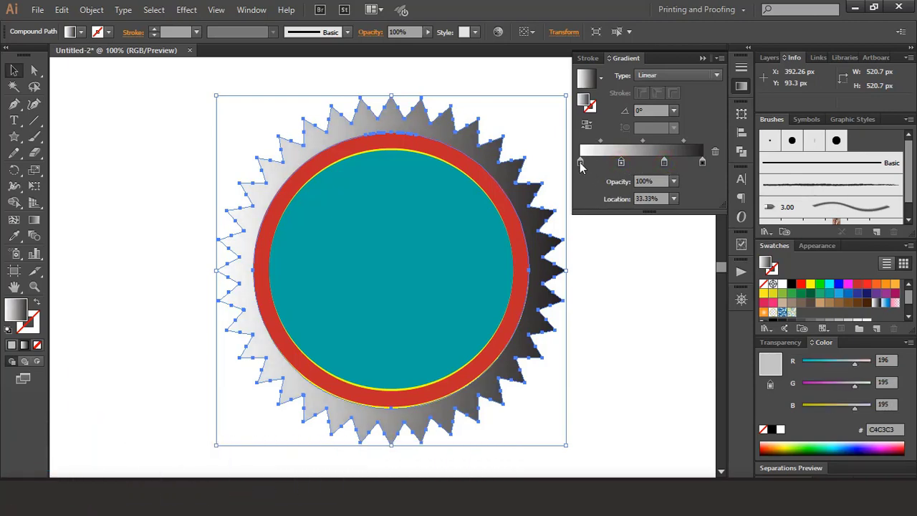
Set the first stop of the serrated shape's gradient to yellow (FCEE21)
double_click(580, 162)
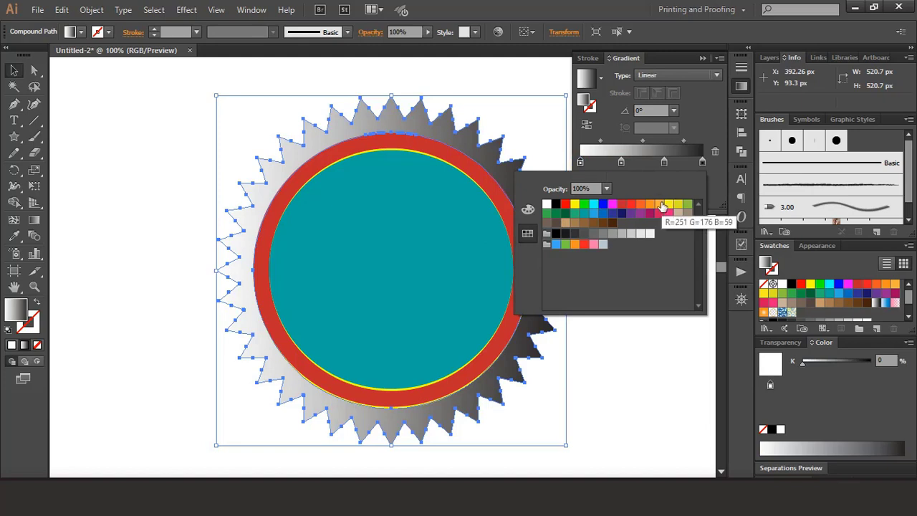
click(660, 206)
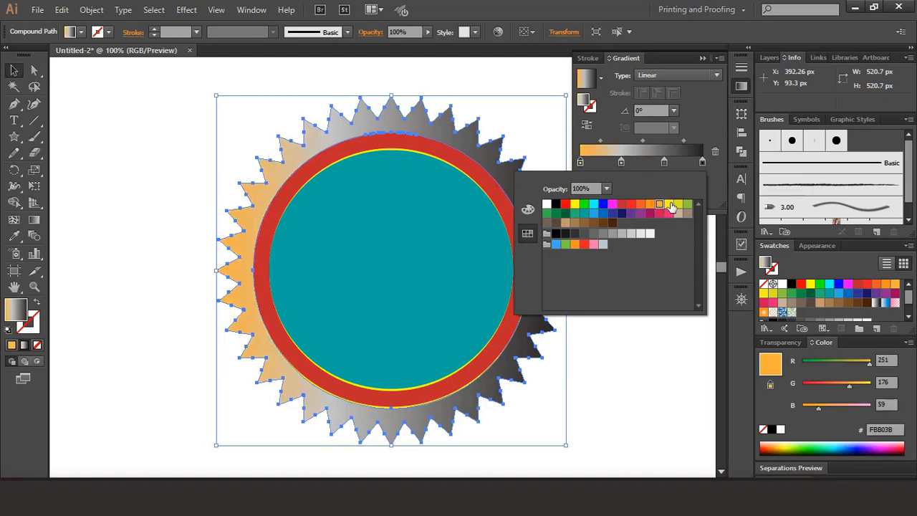
click(670, 206)
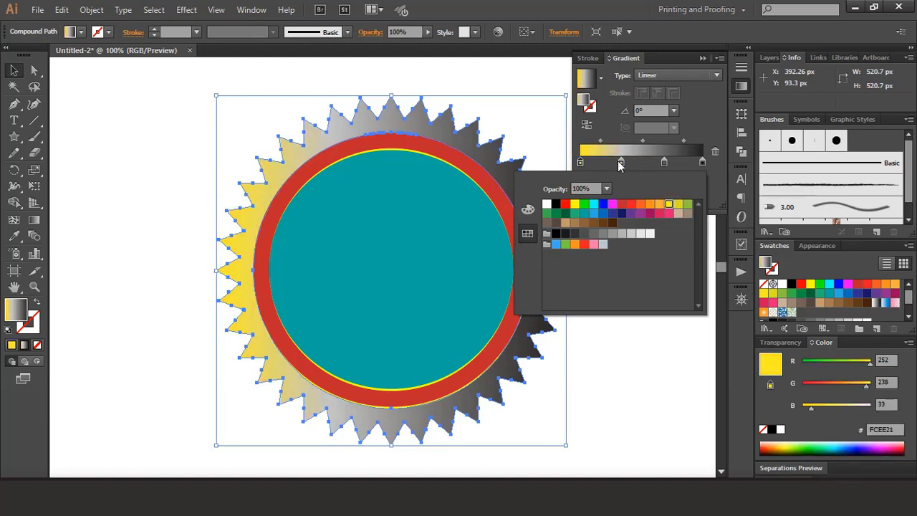
Color the gradient's second stop orange and its third stop yellow
click(621, 162)
double_click(621, 162)
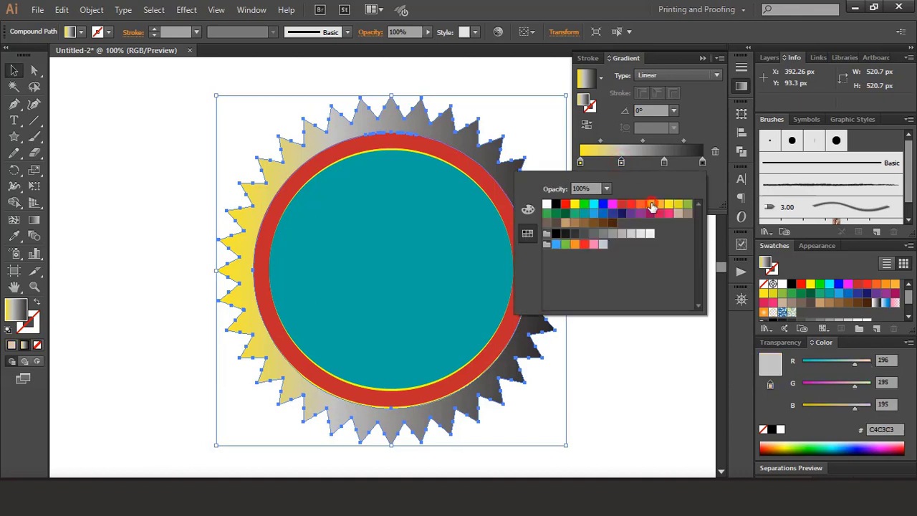
click(652, 206)
double_click(664, 163)
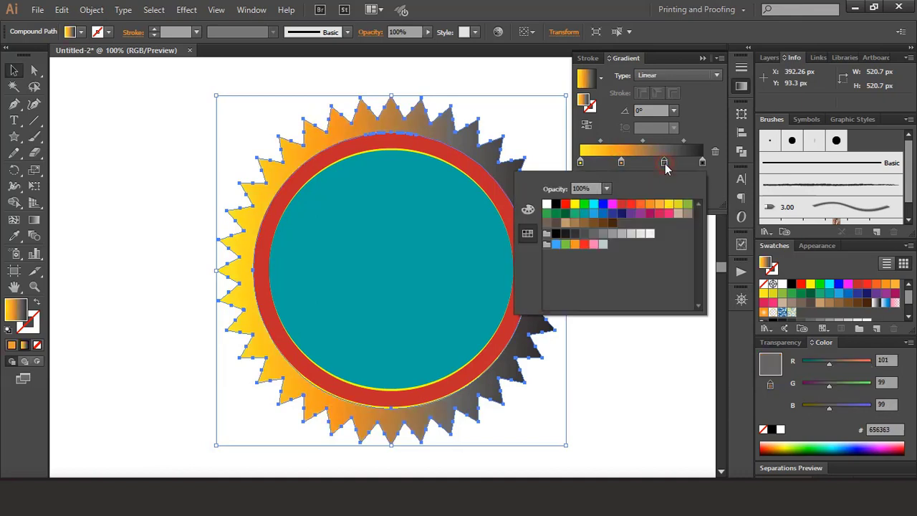
click(671, 206)
Set the last stop of the serrated shape's gradient to orange (F7931E) and deselect the shape
click(702, 163)
double_click(702, 163)
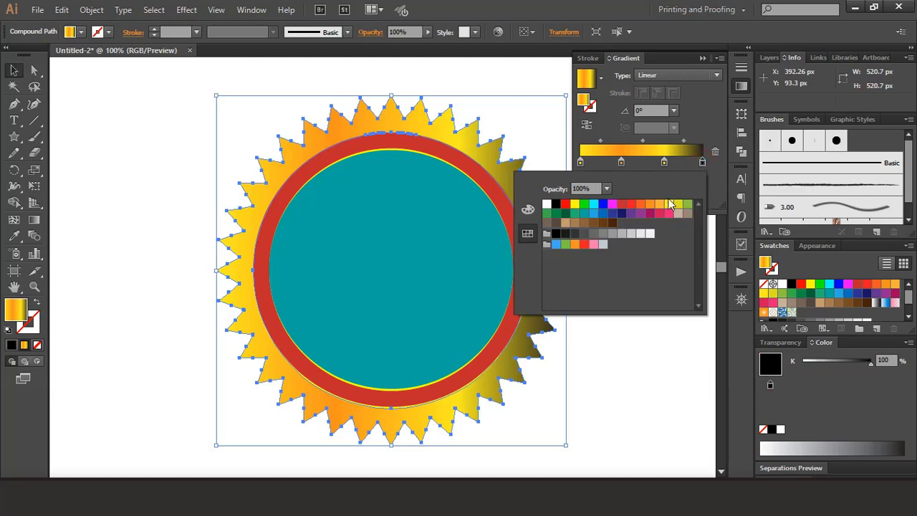
click(652, 205)
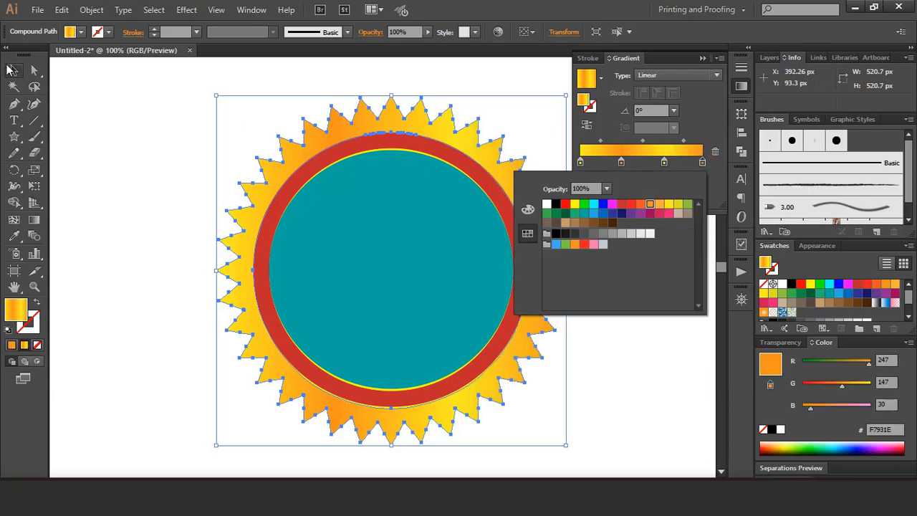
click(10, 69)
click(100, 168)
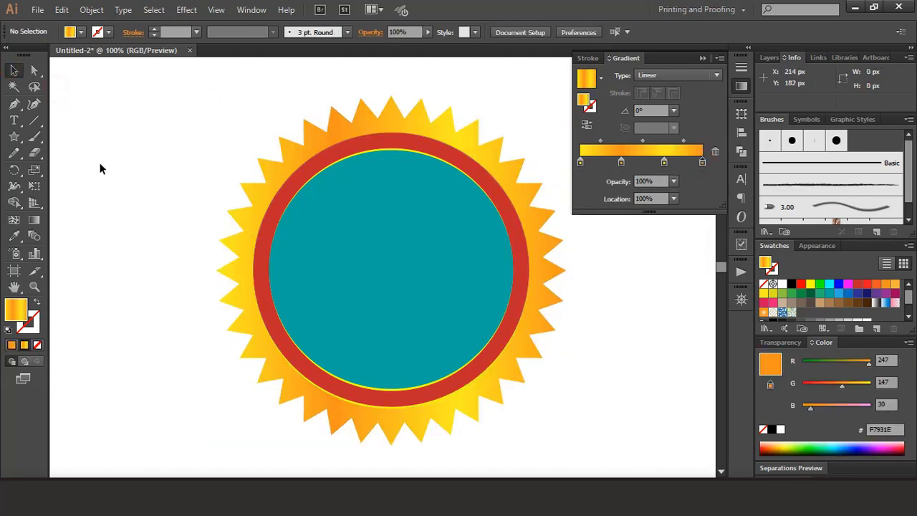
click(701, 60)
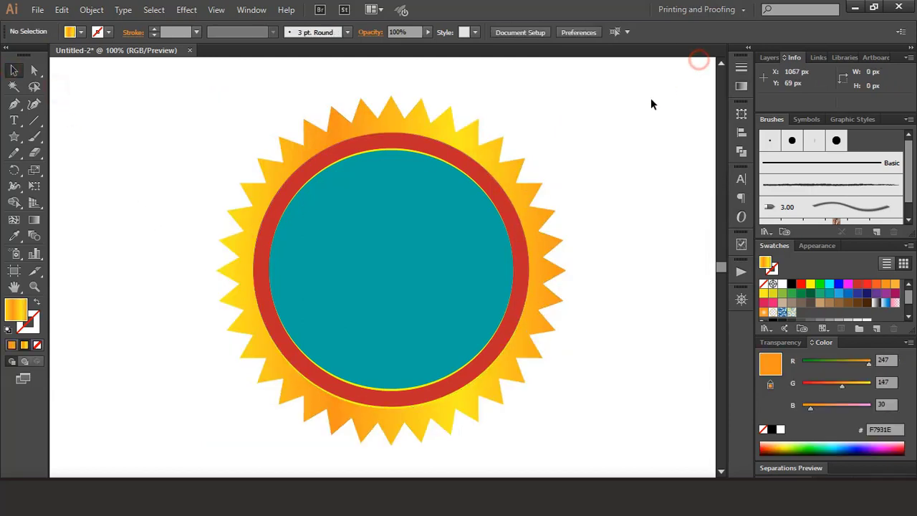
Copy the serrated shape's yellow-orange gradient onto the red ring with the Eyedropper
click(418, 141)
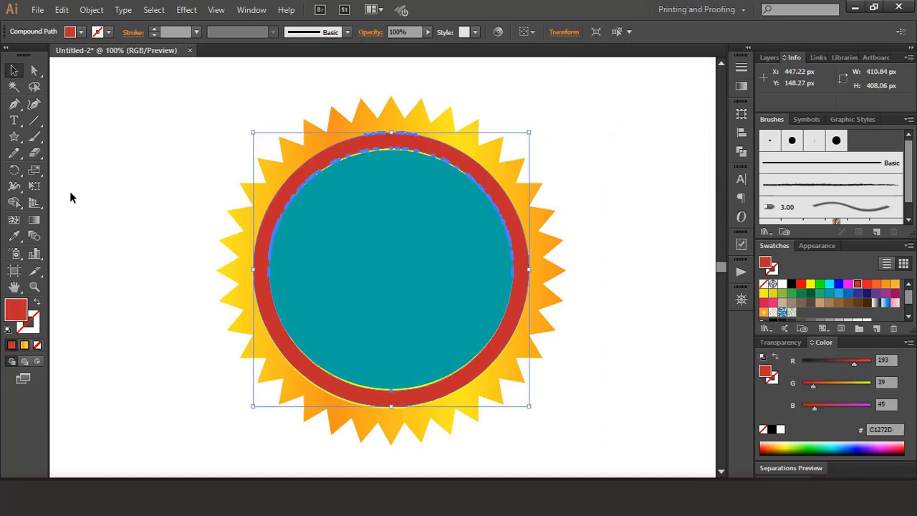
click(13, 235)
click(288, 146)
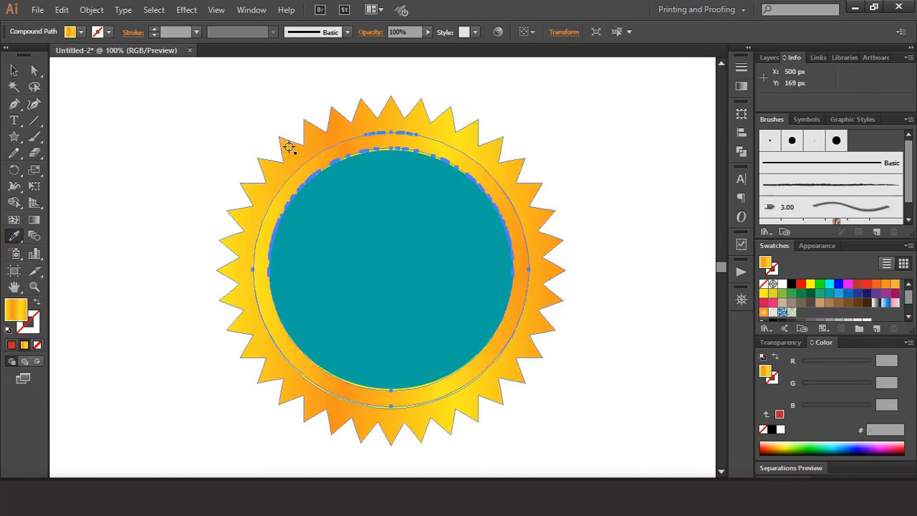
Set the second and last stops of the ring's gradient to light gray (F2F2F2)
click(741, 86)
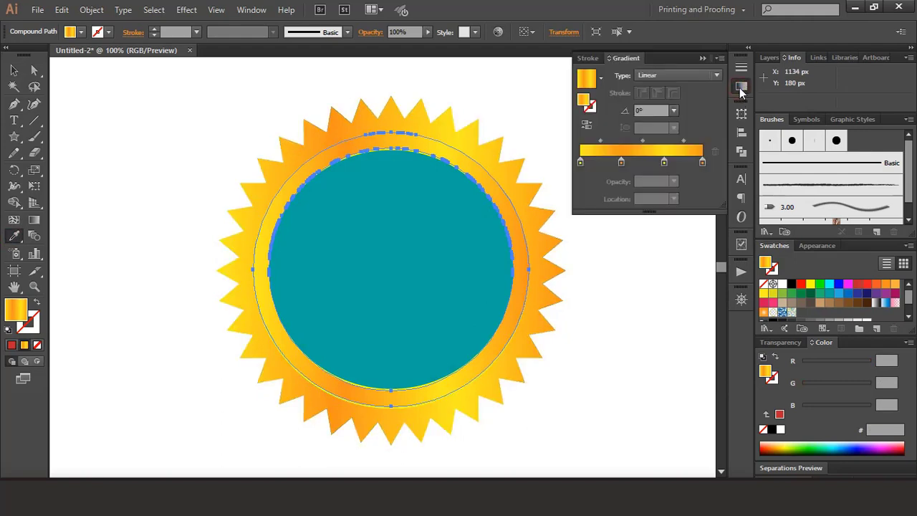
double_click(621, 164)
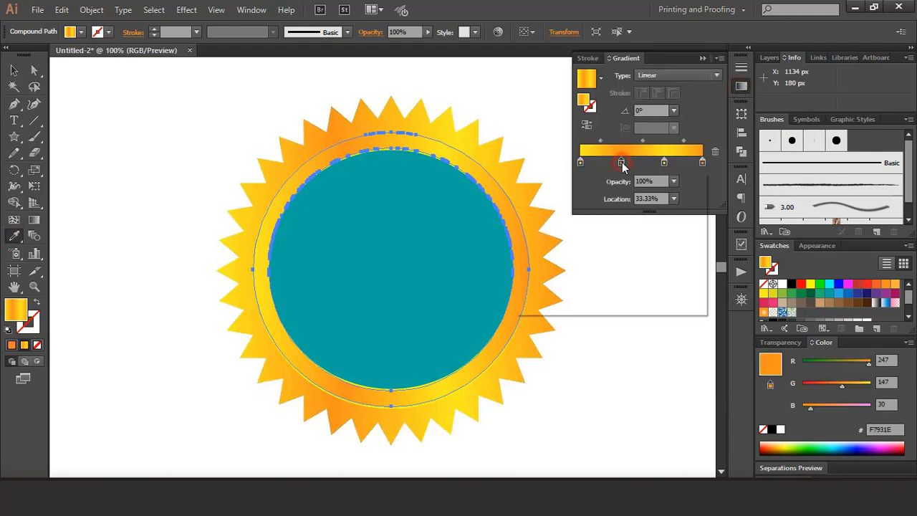
click(650, 233)
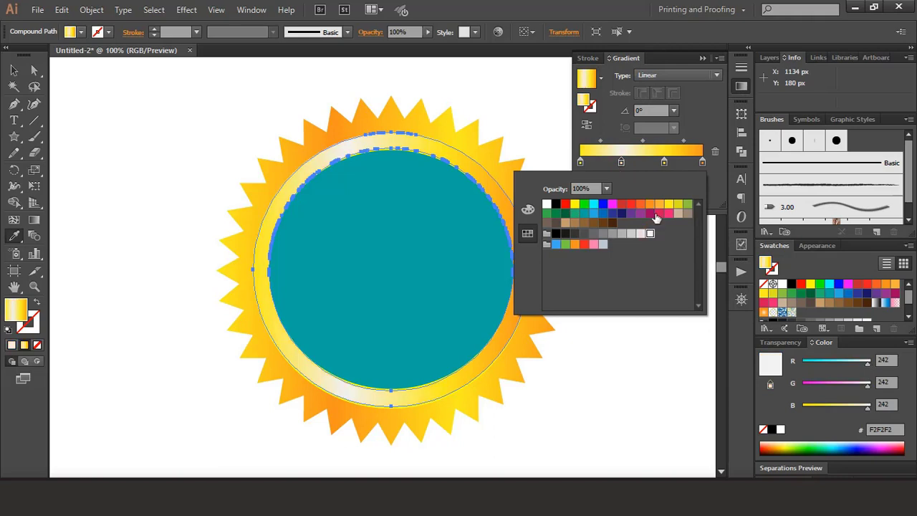
click(702, 163)
double_click(702, 163)
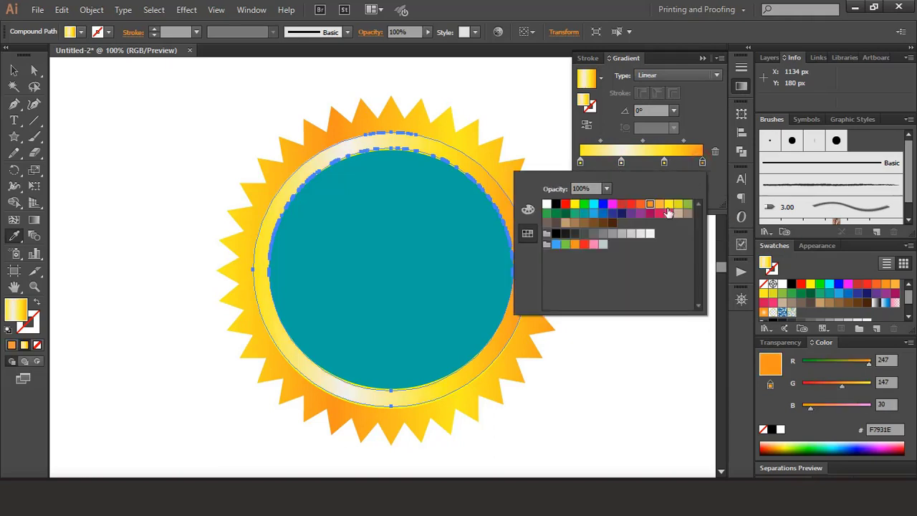
click(648, 236)
Redirect the gradients of the ring and the serrated shape diagonally from upper left to lower right
click(10, 71)
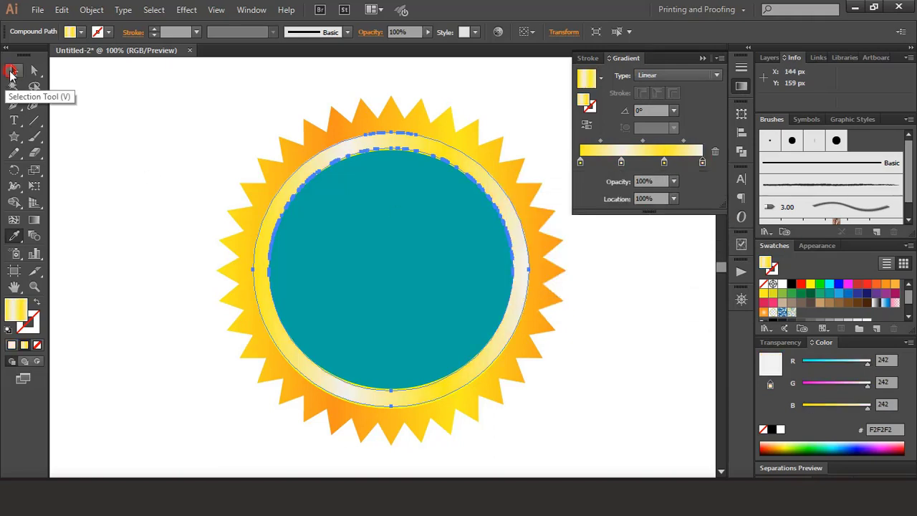
click(36, 220)
drag(267, 164, 538, 399)
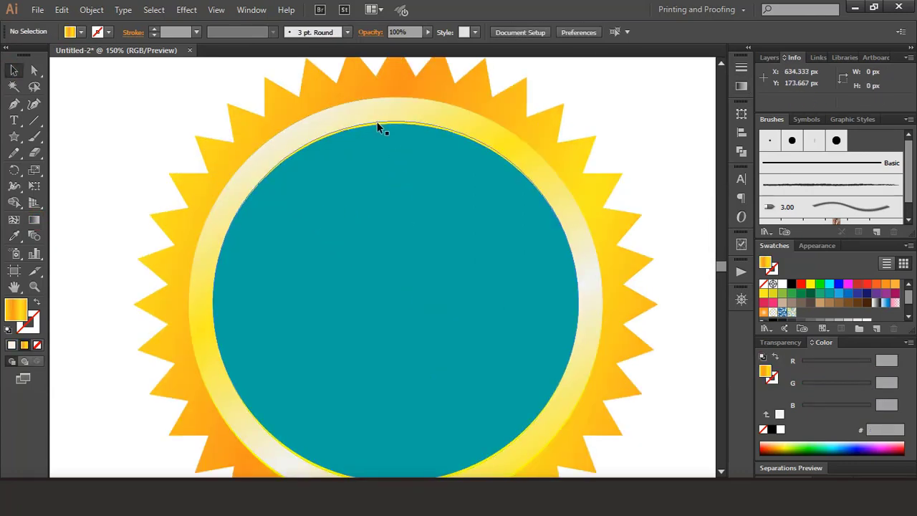
Fill the thin yellow outline along the ring's upper inner edge with dark red (C1272D) and deselect it
click(379, 128)
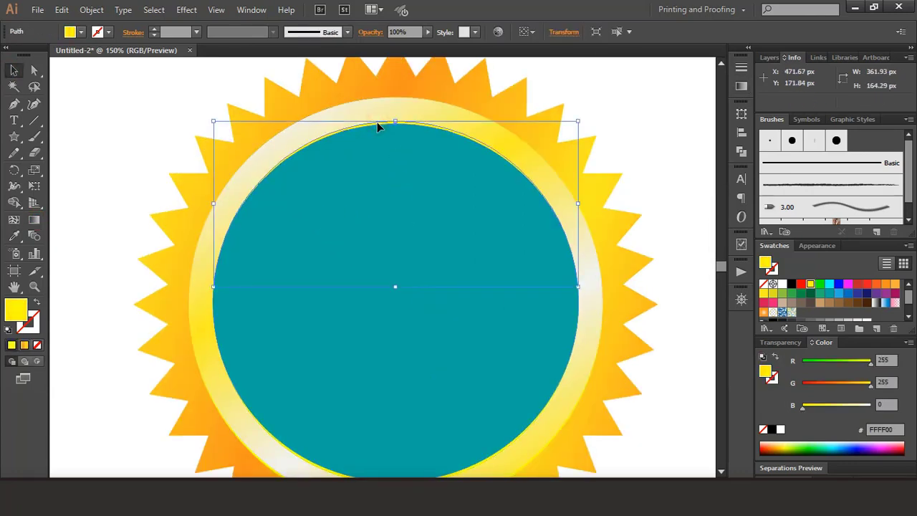
click(857, 284)
click(656, 178)
Recolor the thin yellow outline along the ring's lower inner edge orange (F7931E) and deselect it
scroll(656, 186, down, 5)
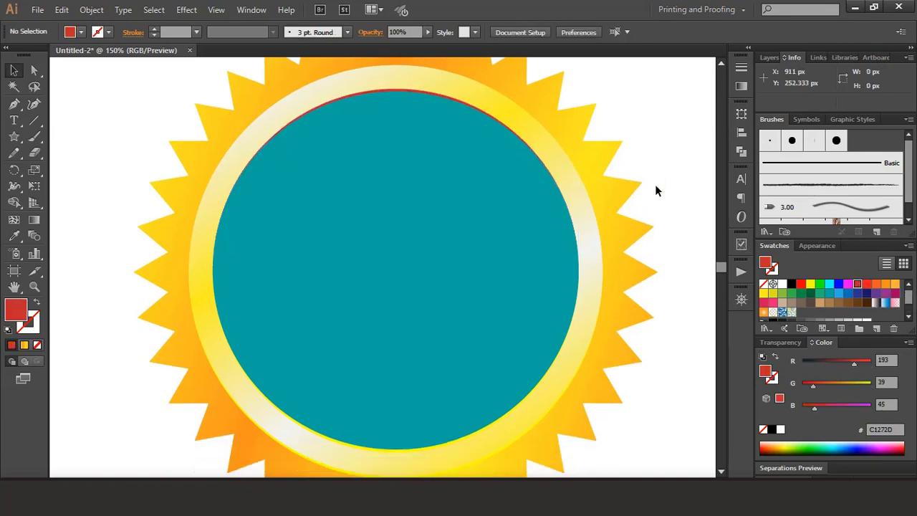
scroll(657, 190, down, 1)
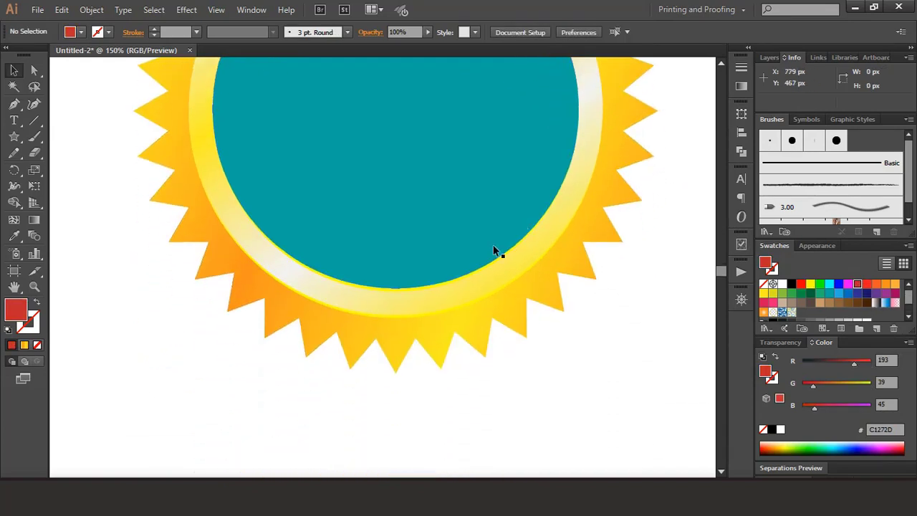
click(409, 293)
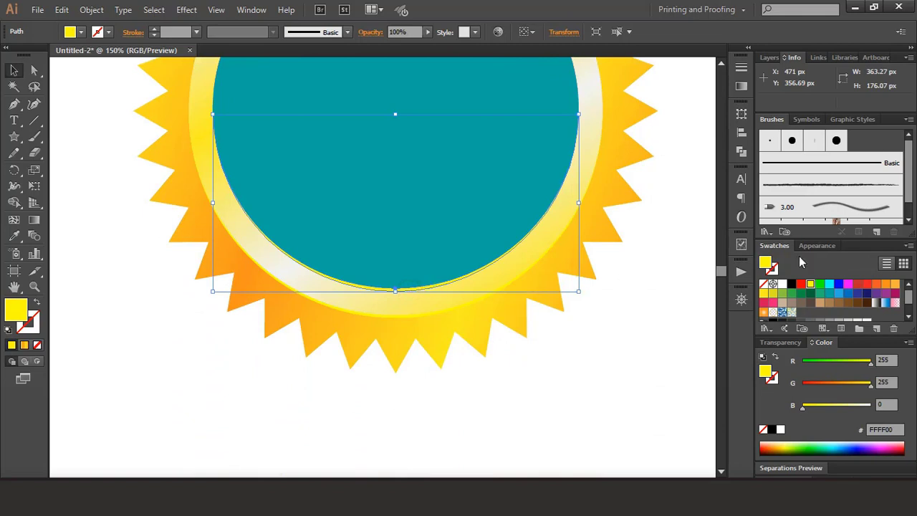
click(887, 285)
click(592, 348)
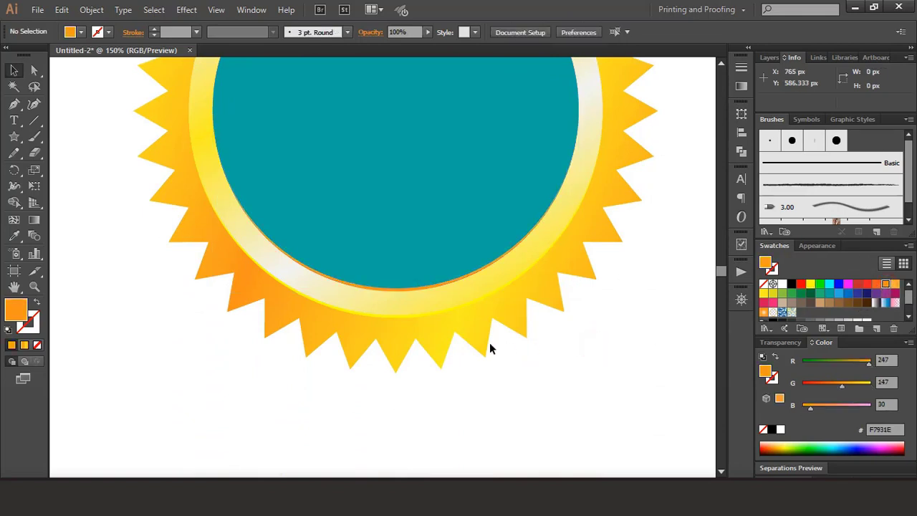
Recolor the thin yellow outline along the ring's lower outer edge dark red (C1272D) and deselect it
click(444, 316)
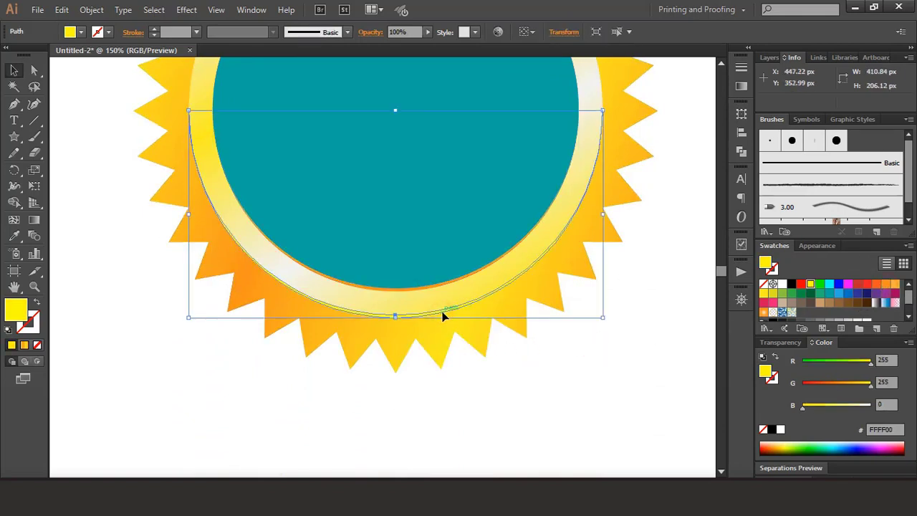
click(860, 285)
click(594, 368)
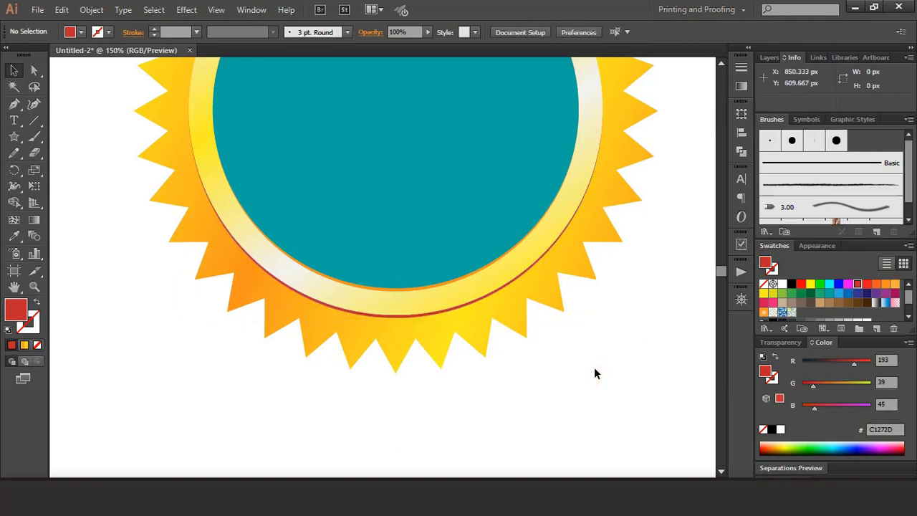
Apply the serrated shape's yellow-orange gradient to the teal center circle with the Eyedropper
key(ctrl+1)
click(403, 274)
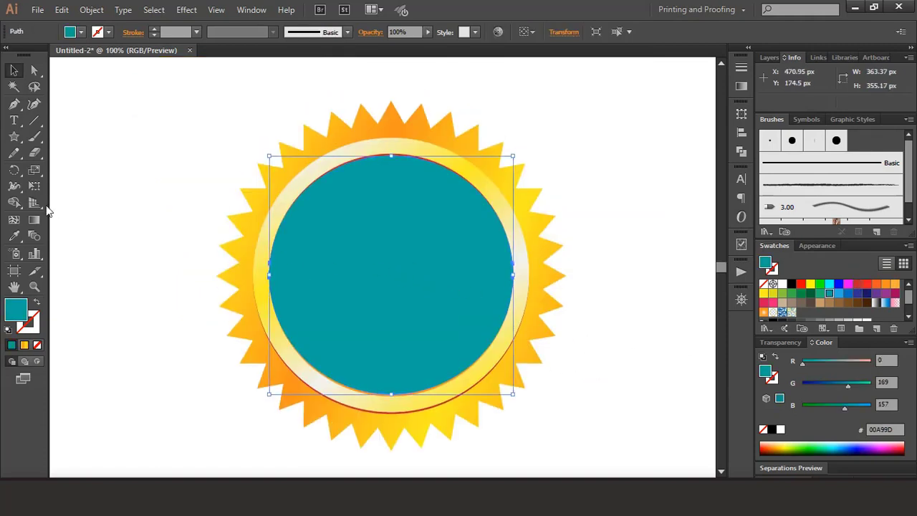
click(15, 236)
click(322, 135)
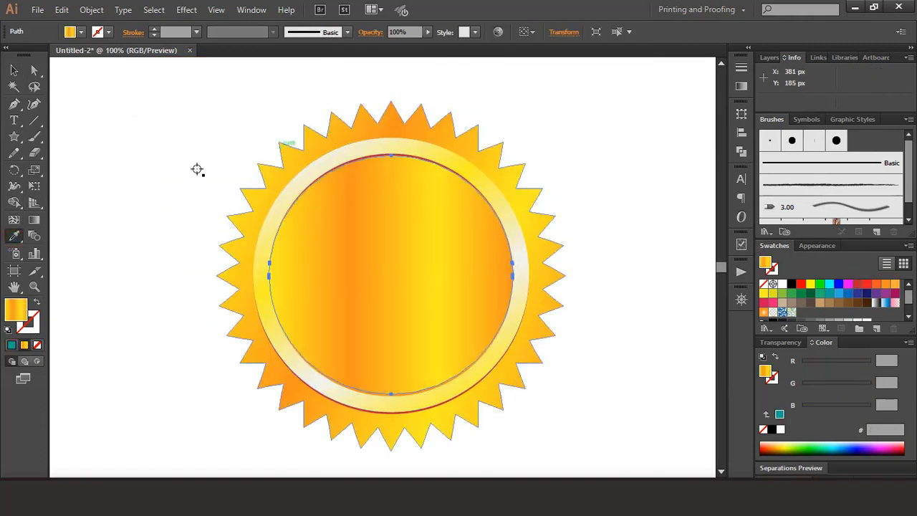
Angle the center circle's gradient diagonally toward the lower right at about -54°, and deselect the circle
key(g)
mouse_move(288, 188)
mouse_down()
mouse_move(426, 322)
mouse_move(554, 411)
mouse_up()
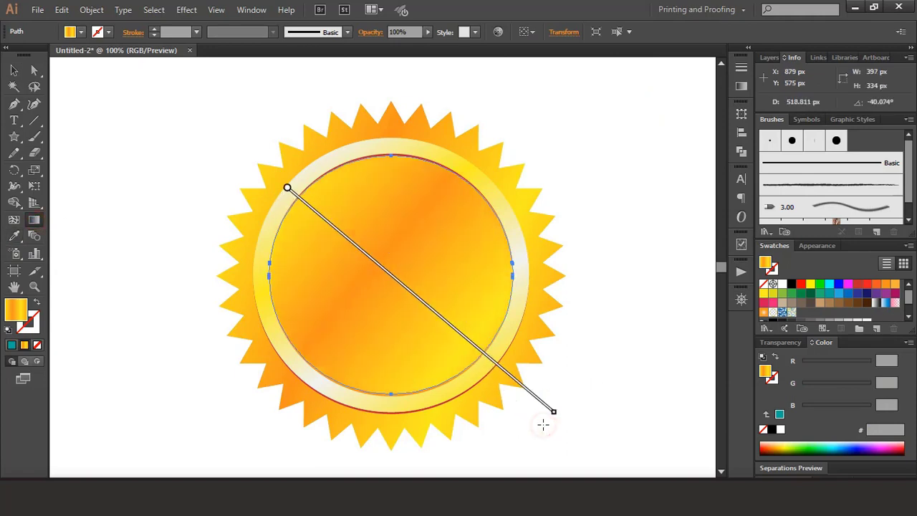
mouse_move(262, 226)
mouse_down()
mouse_move(311, 258)
mouse_move(551, 347)
mouse_up()
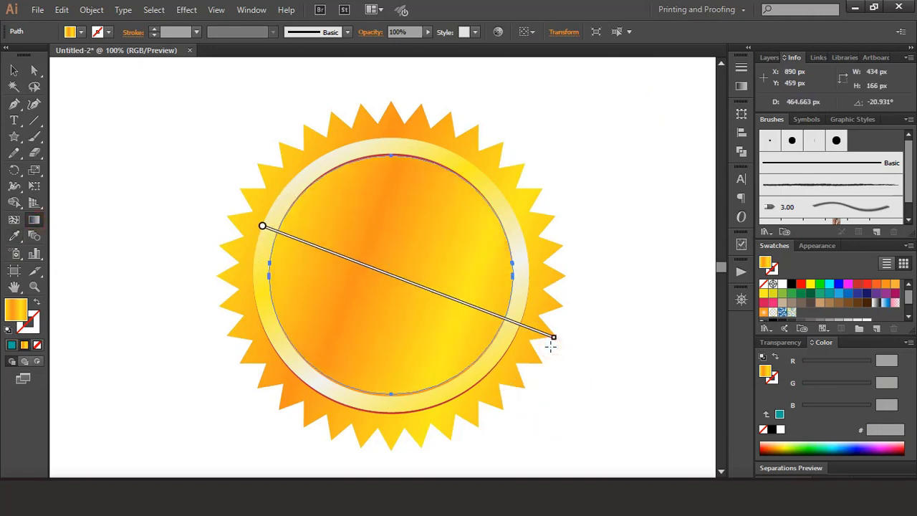
mouse_move(304, 156)
mouse_down()
mouse_move(512, 420)
mouse_move(497, 419)
mouse_up()
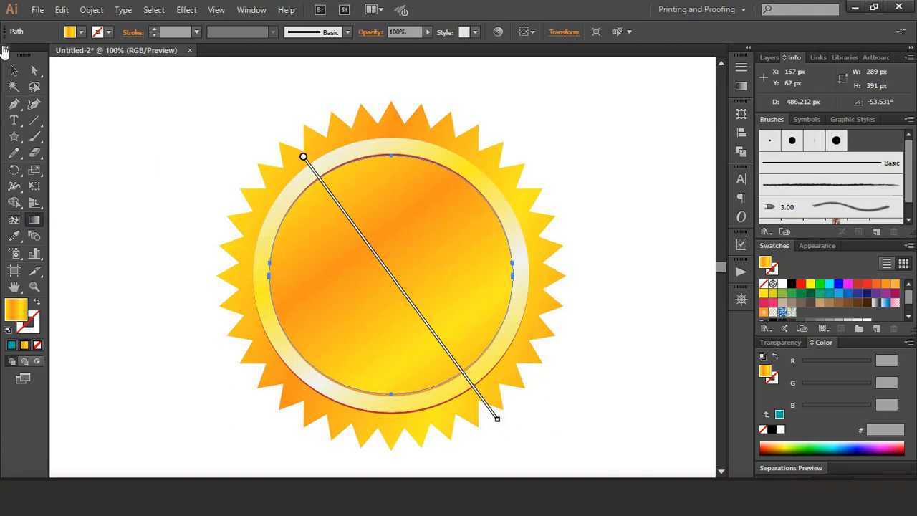
click(14, 69)
click(137, 239)
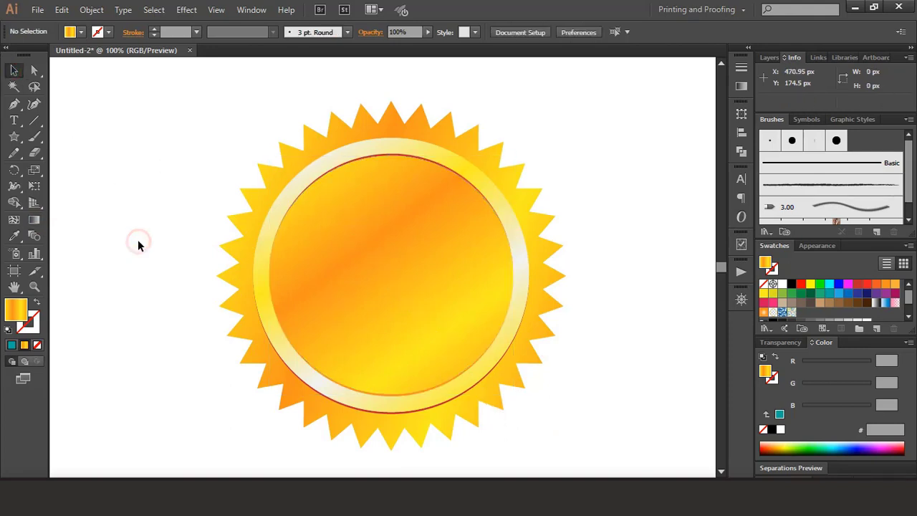
Lock the serrated outer shape
click(348, 138)
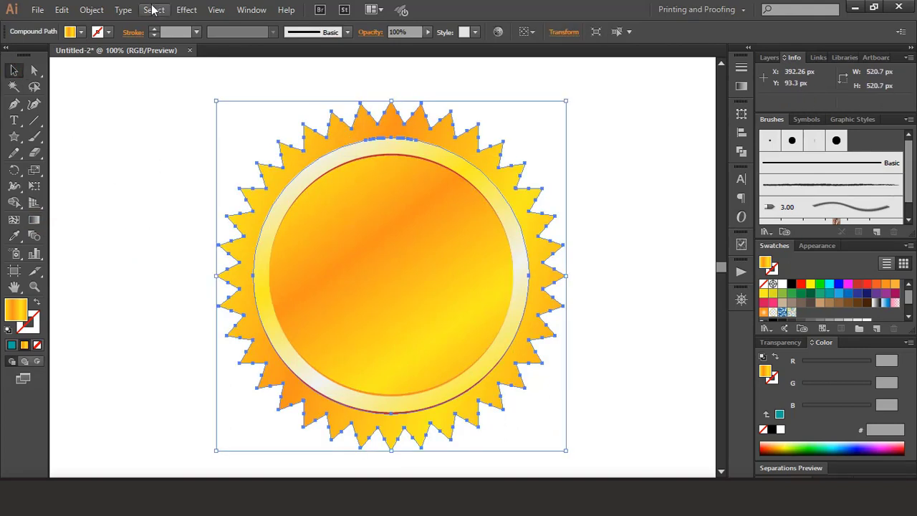
click(91, 10)
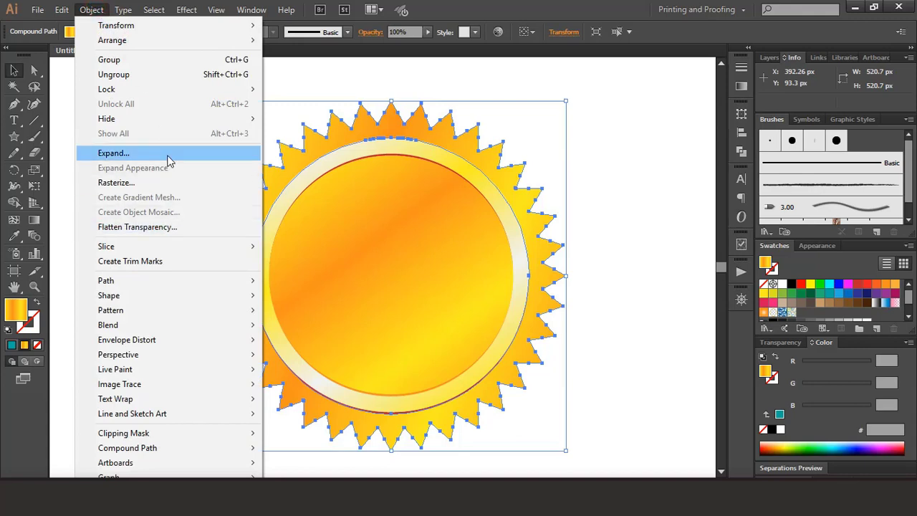
mouse_move(205, 88)
click(313, 88)
click(238, 154)
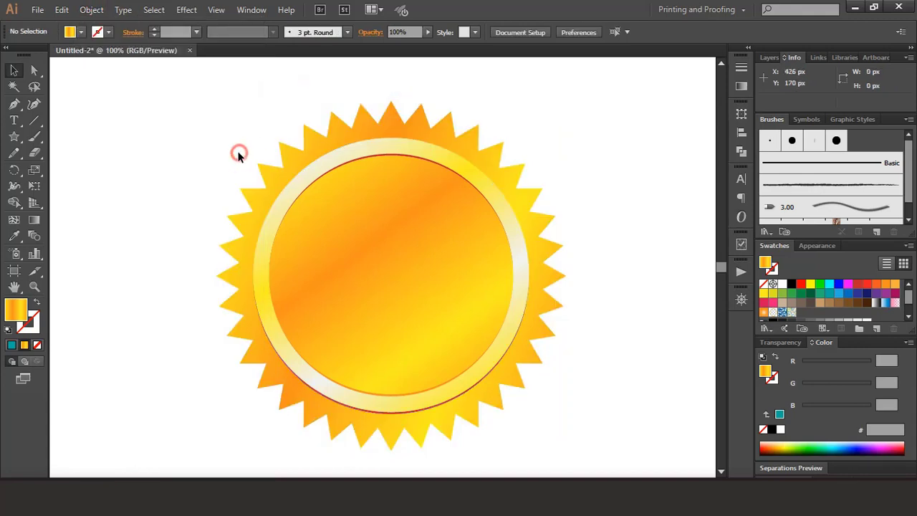
Duplicate the ring, its outlines and the center circle in place, and scale the copy about its center to about 260 px wide
drag(209, 113, 545, 422)
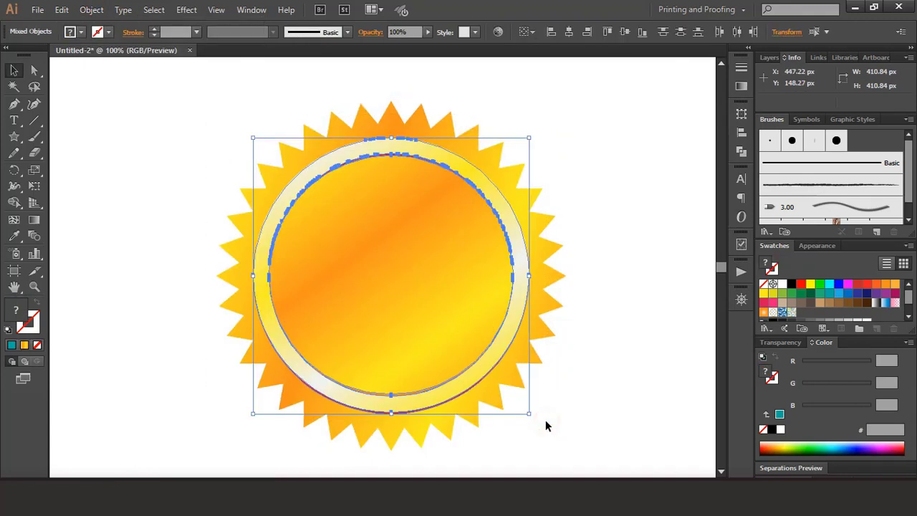
click(63, 10)
click(91, 75)
click(60, 10)
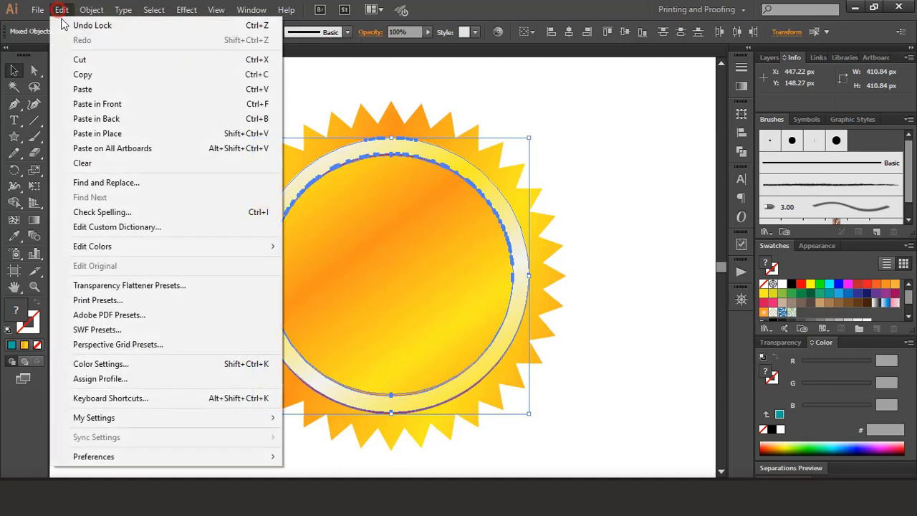
click(108, 134)
drag(530, 139, 498, 190)
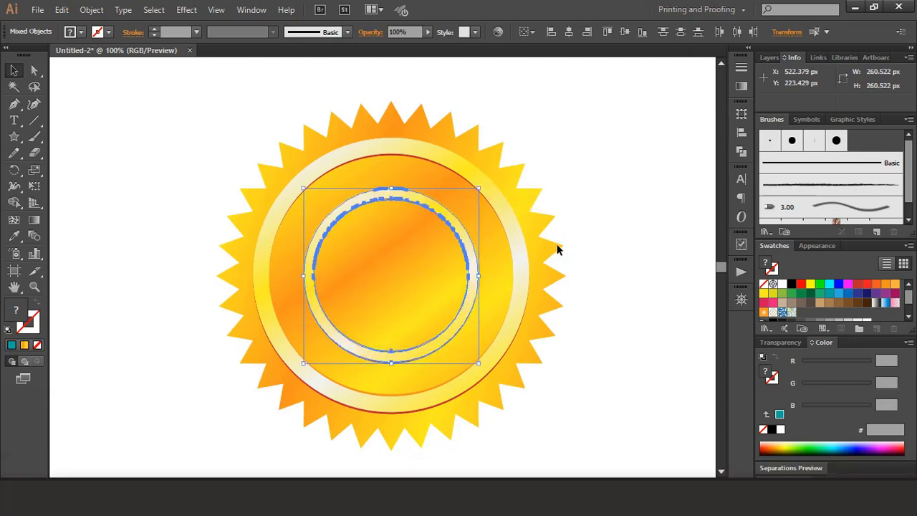
Fill the smaller inner circle with dark red (C1272D)
click(604, 185)
key(ctrl+=)
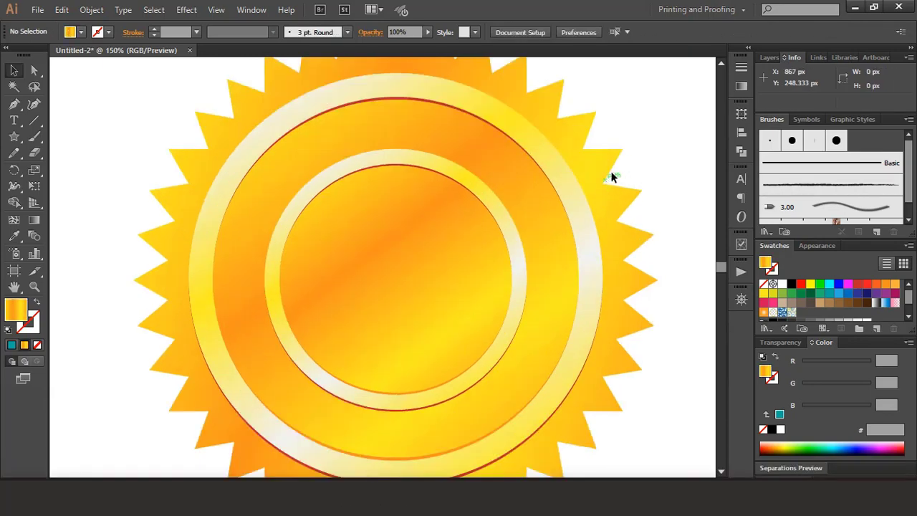
click(411, 258)
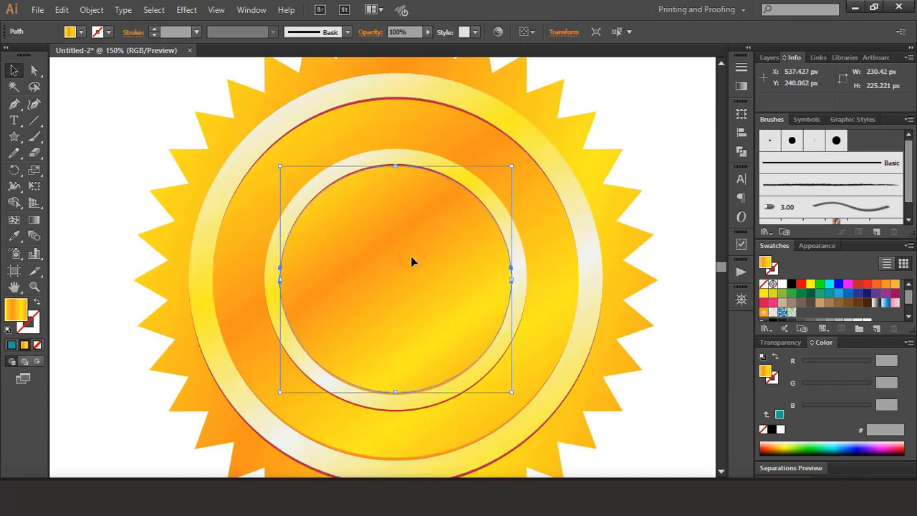
click(859, 285)
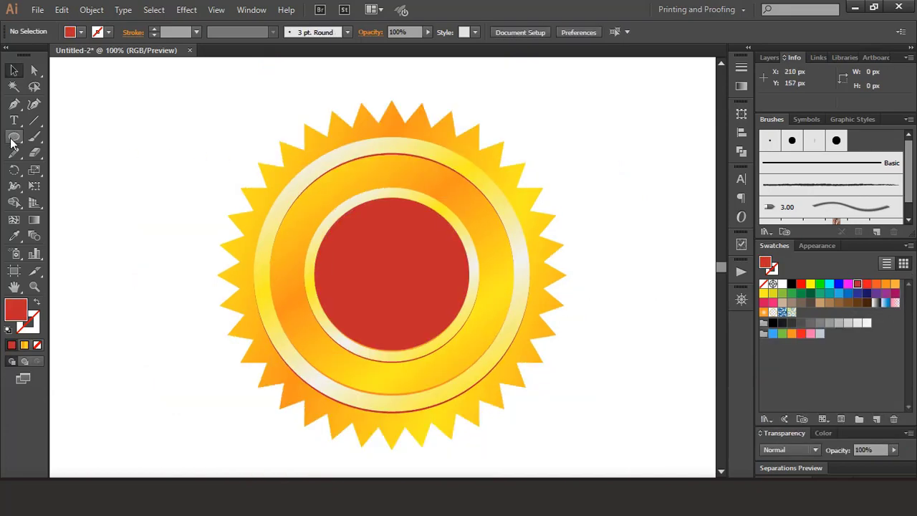
Draw a circle about 11 px wide at the center of the dark red circle and fill it with red (R=237 G=28 B=36)
drag(11, 144, 63, 167)
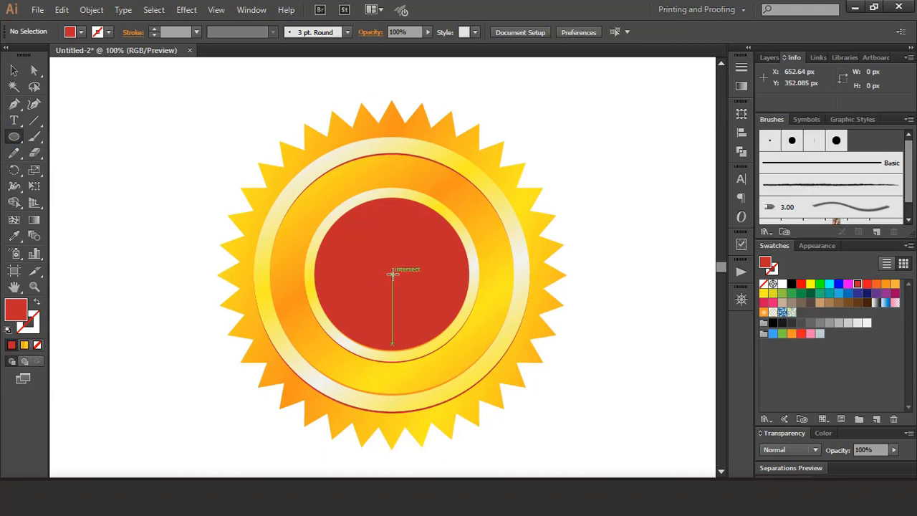
mouse_move(393, 273)
mouse_down()
mouse_move(392, 329)
mouse_move(395, 277)
mouse_up()
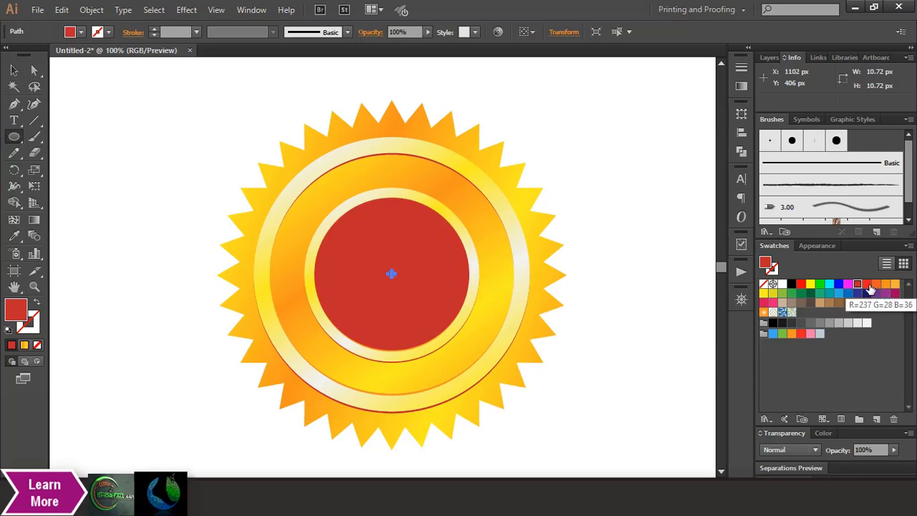
click(868, 284)
Blend the small bright red circle with the dark red center circle to form a radial glow, and deselect the blend
click(14, 70)
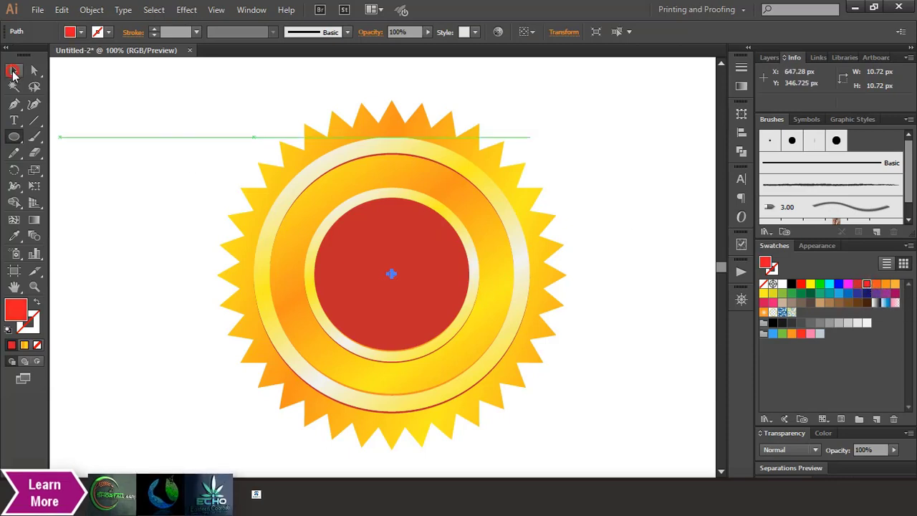
click(145, 251)
click(392, 276)
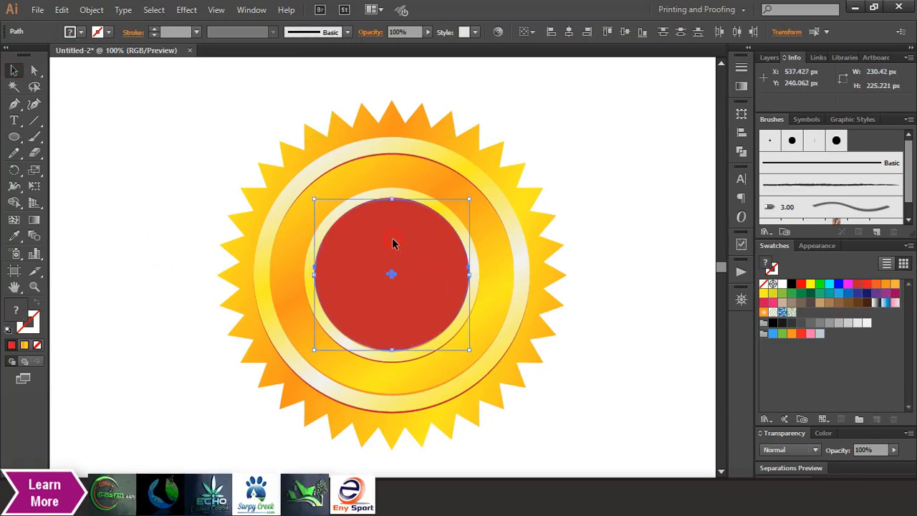
click(33, 239)
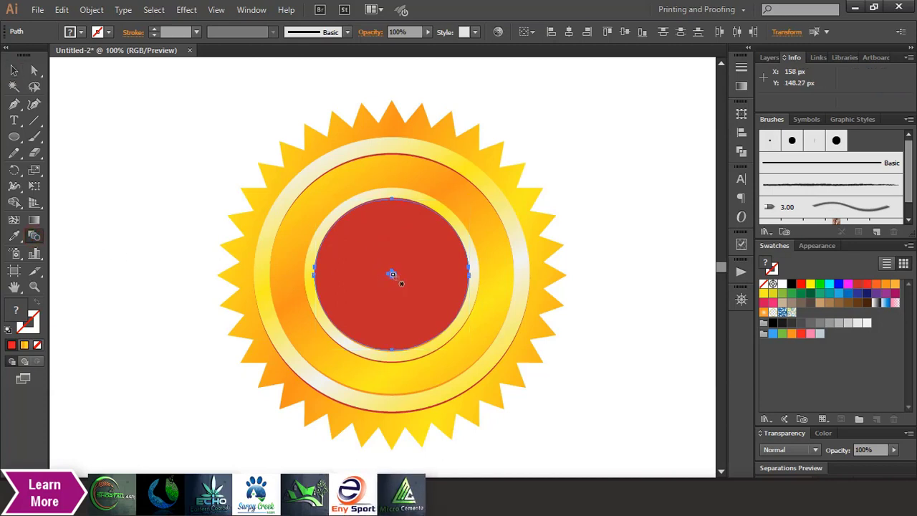
click(391, 273)
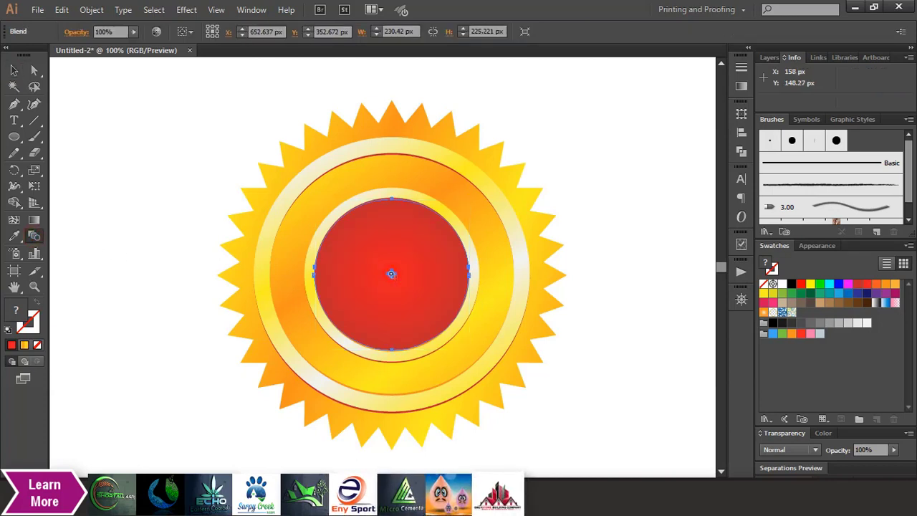
click(14, 70)
click(113, 204)
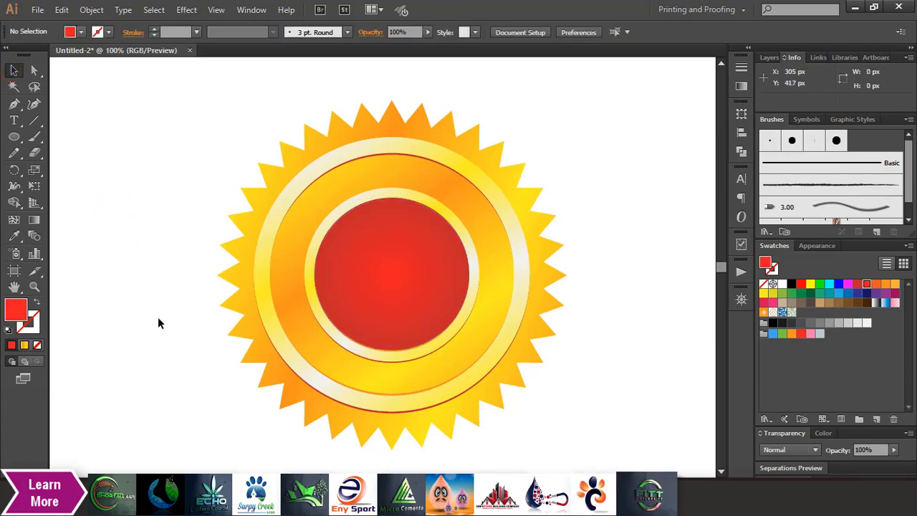
Draw a circle about 70 px wide from the badge's center and fill it with pure red
click(14, 136)
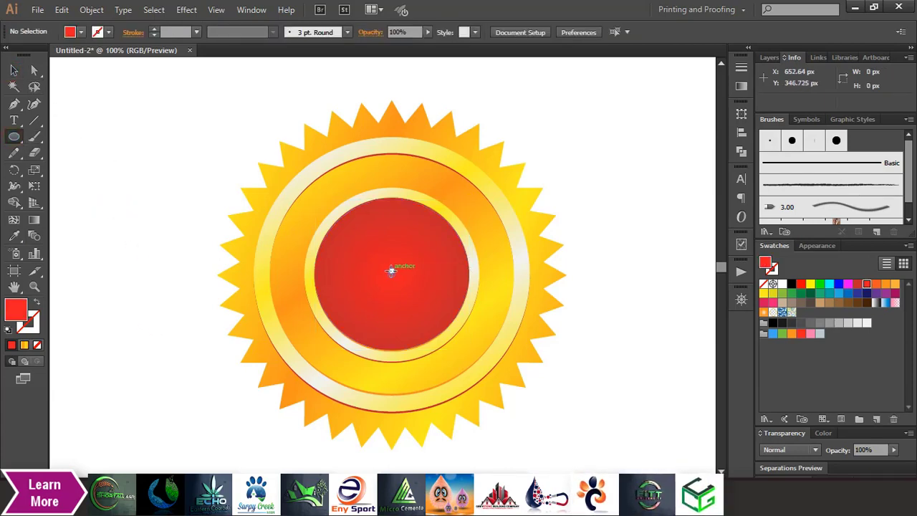
drag(392, 274, 406, 297)
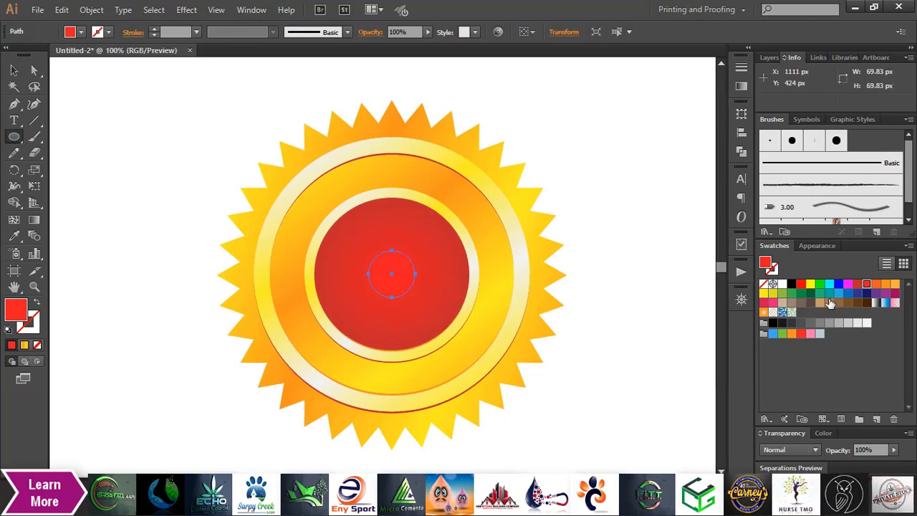
click(802, 286)
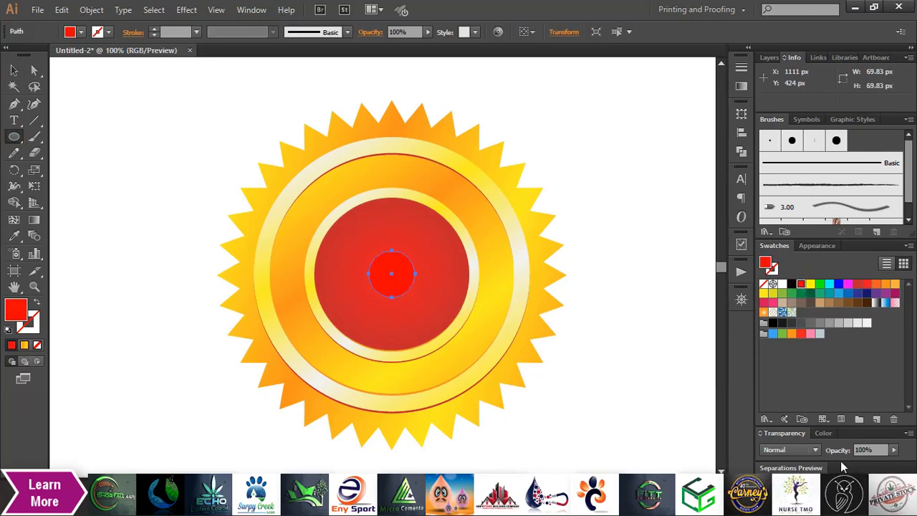
Apply a Gaussian Blur with a 134.3-pixel radius to the pure red circle
click(154, 9)
mouse_move(180, 10)
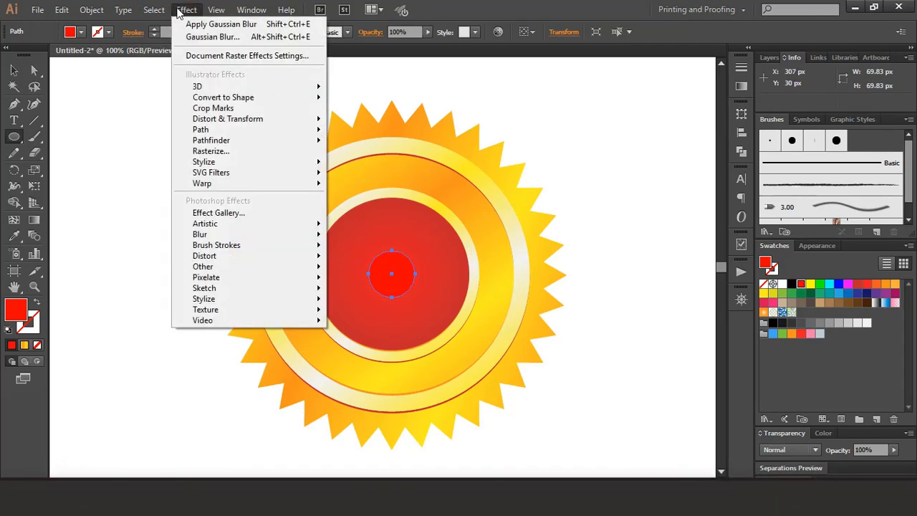
mouse_move(259, 236)
click(367, 238)
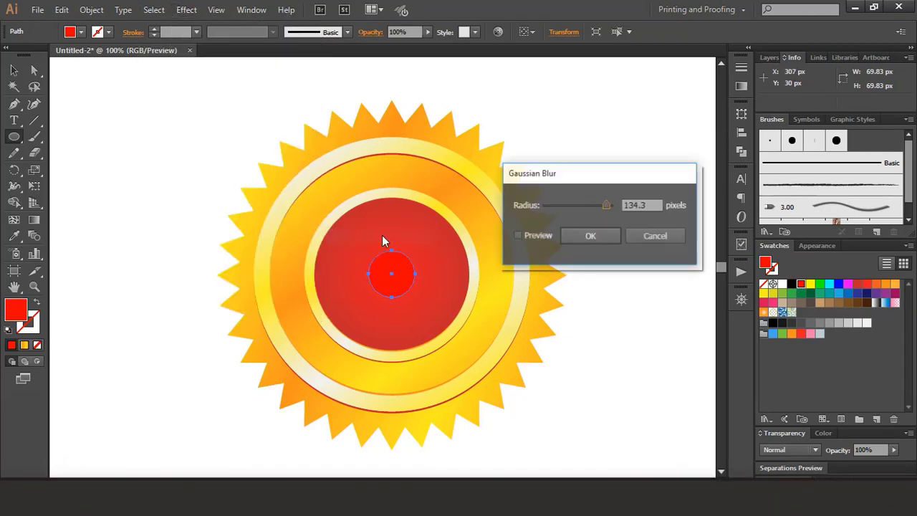
click(517, 237)
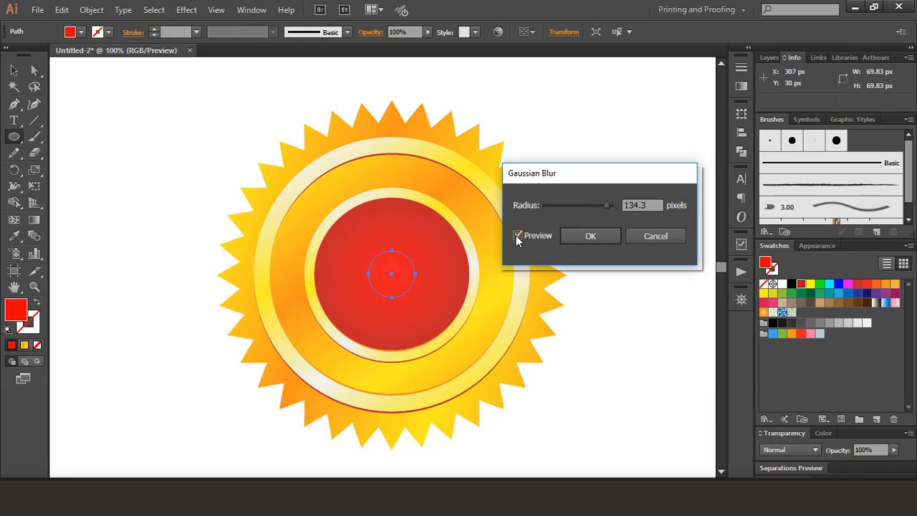
click(587, 237)
Enlarge the blurred red circle about its center to about 102 px wide and lower its opacity to about 83%
click(13, 70)
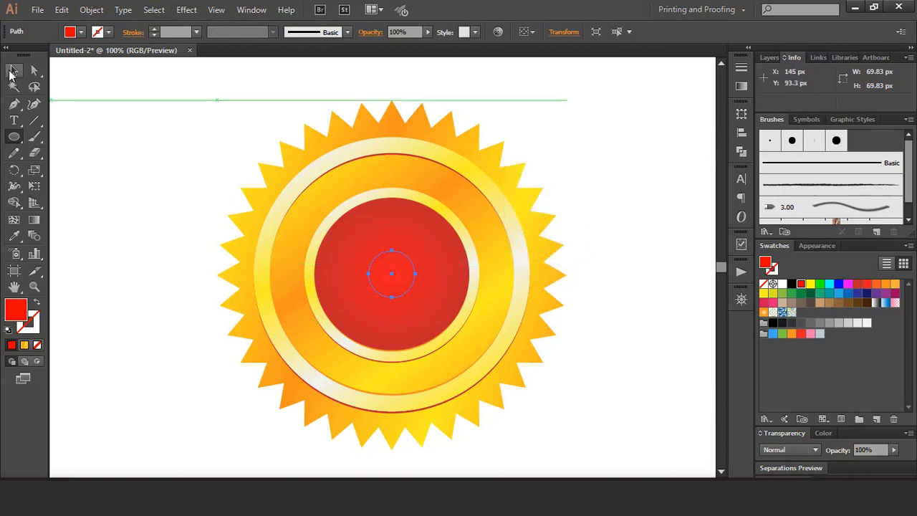
click(377, 273)
drag(416, 296, 427, 308)
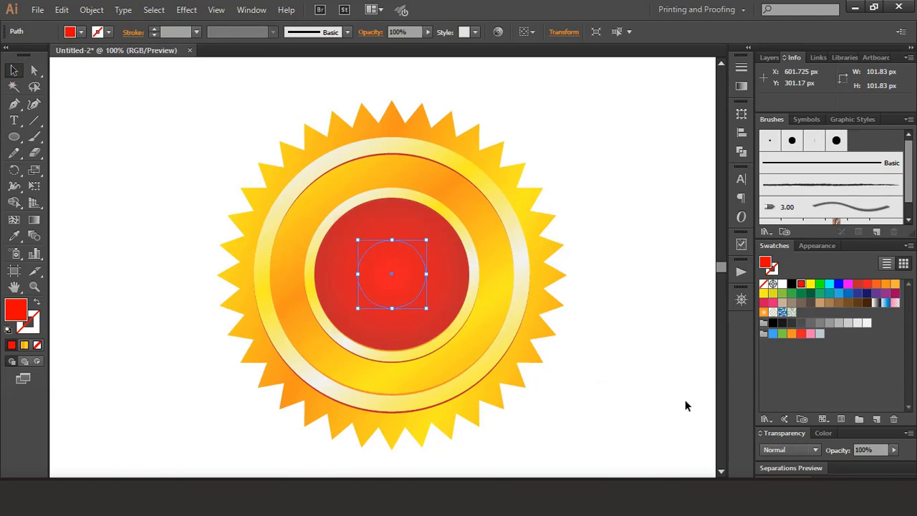
click(893, 450)
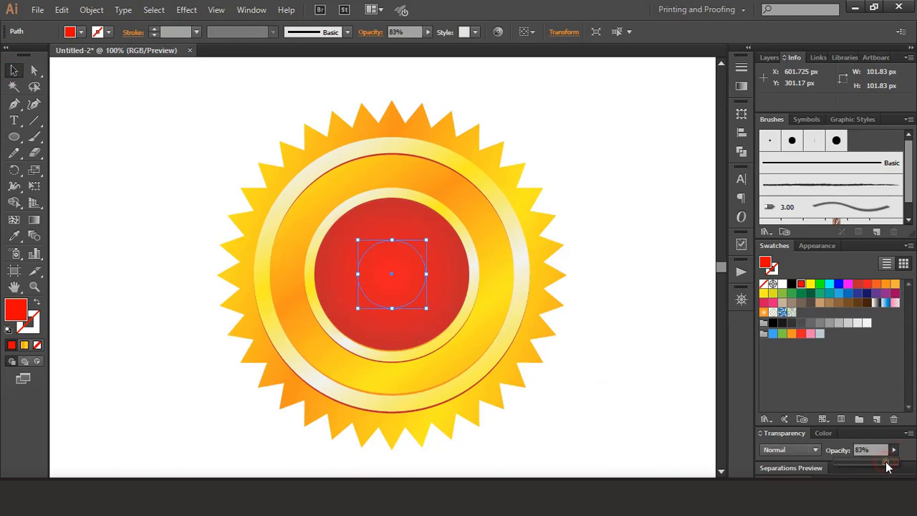
click(114, 139)
Offset the serrated outer shape's path by 1 px and fill the offset shape with dark red (R=193 G=39 B=45)
key(ctrl+minus)
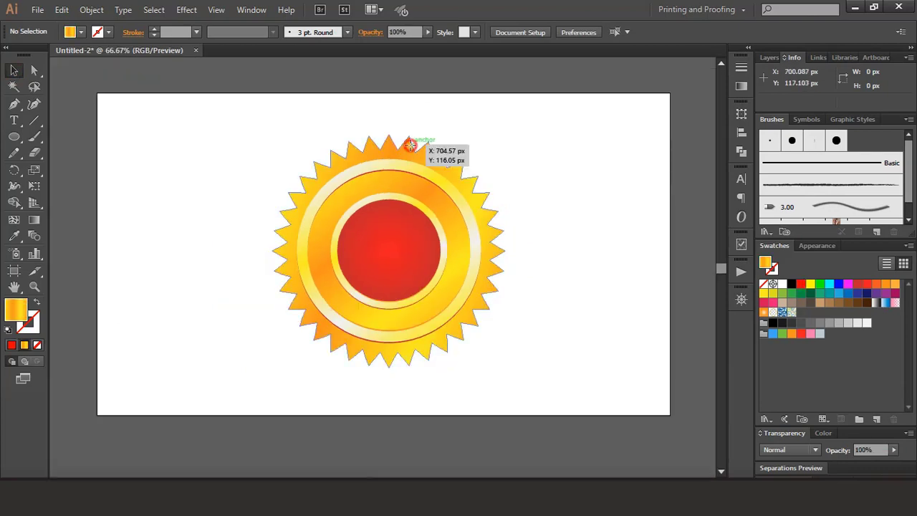
click(411, 146)
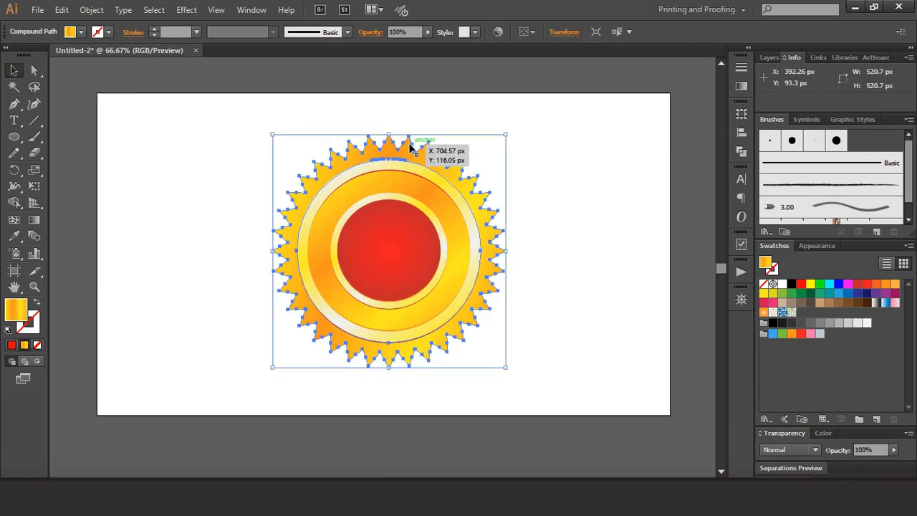
click(91, 10)
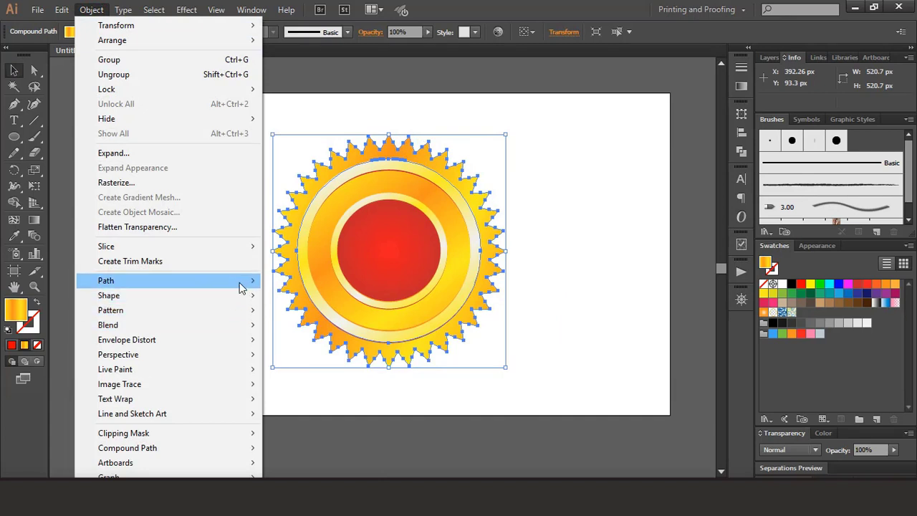
mouse_move(242, 282)
click(304, 329)
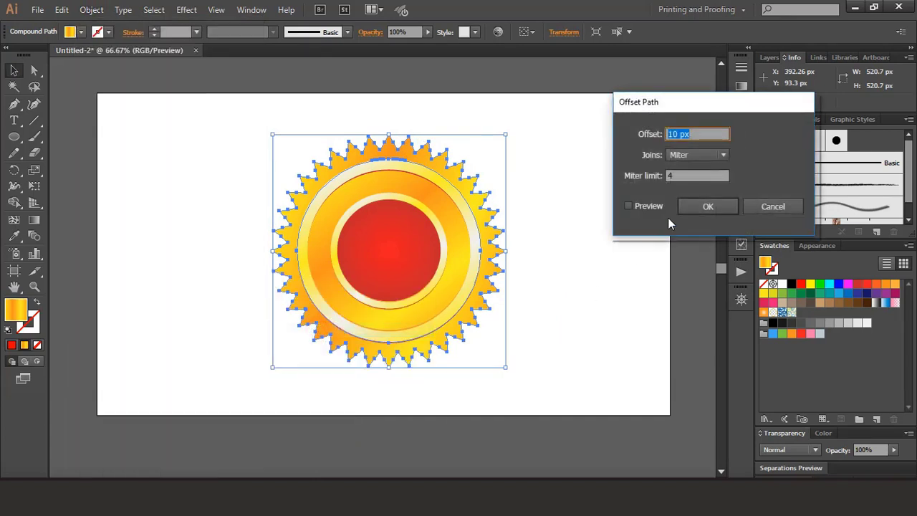
text(1)
click(629, 206)
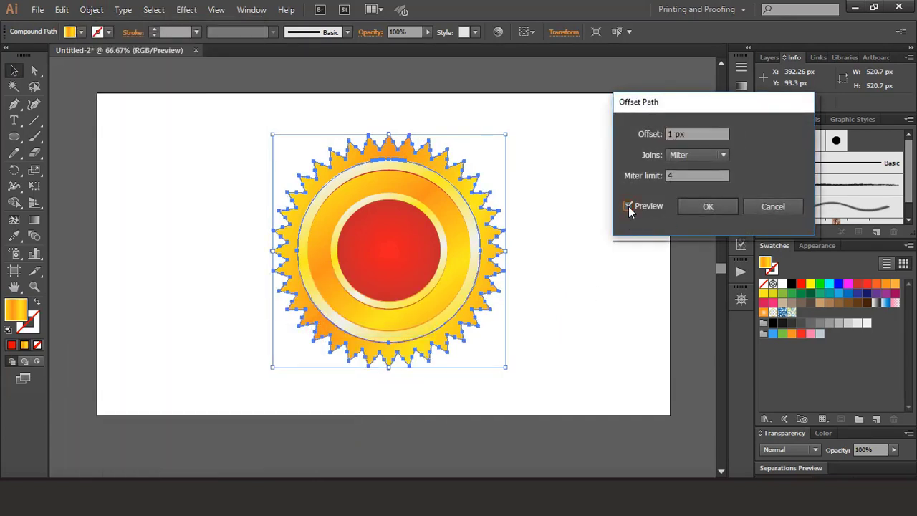
click(708, 208)
click(861, 285)
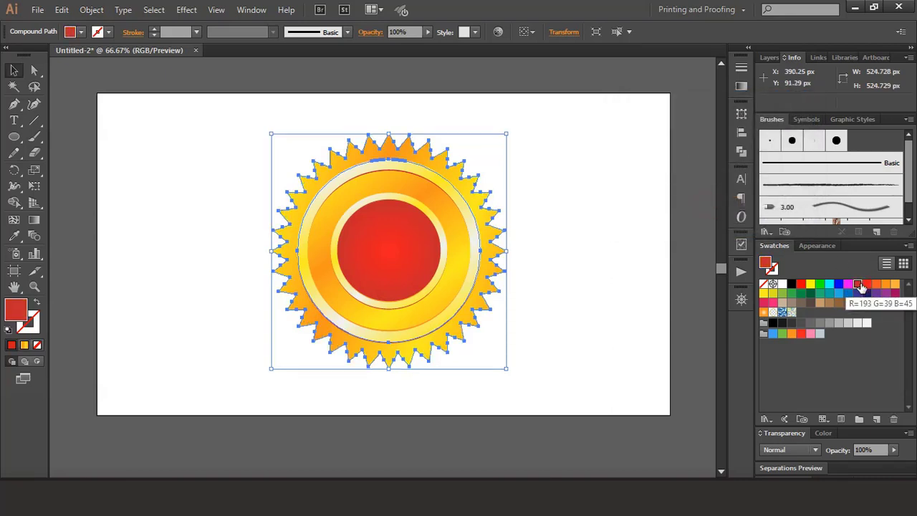
click(624, 235)
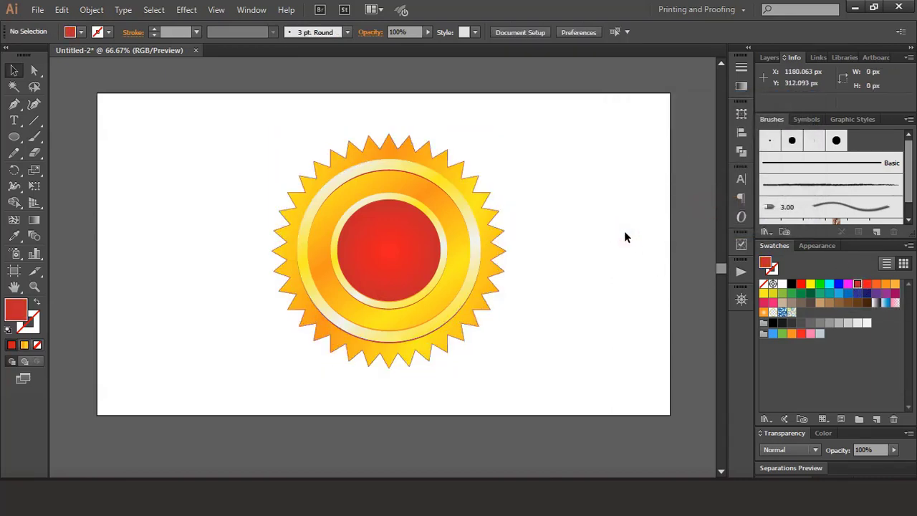
Shrink the dark red serrated shape from its bottom edge up to the gold tips, to about 522.7 px high
key(ctrl+plus)
key(ctrl+plus)
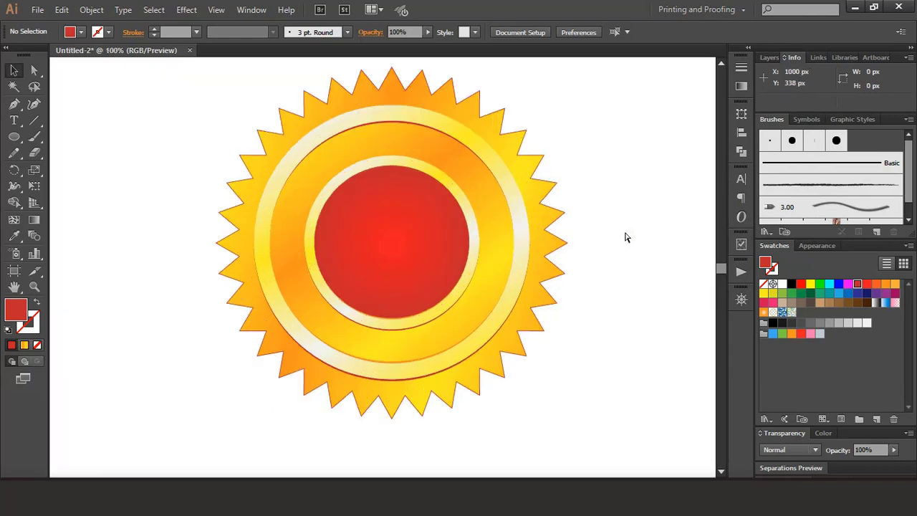
scroll(496, 268, down, 3)
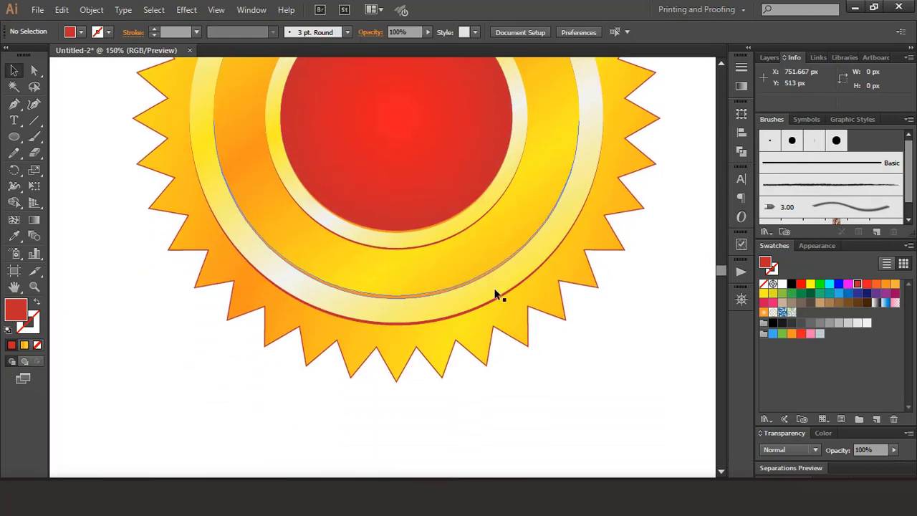
key(ctrl+plus)
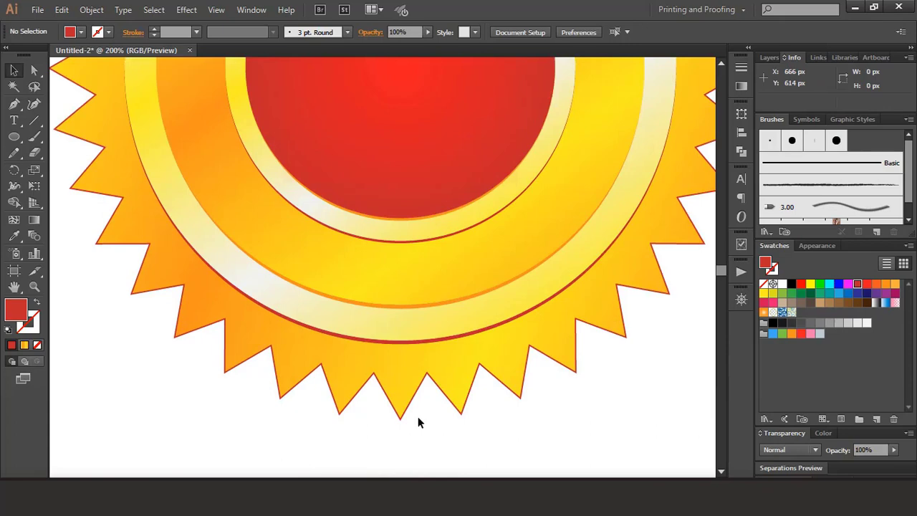
click(340, 416)
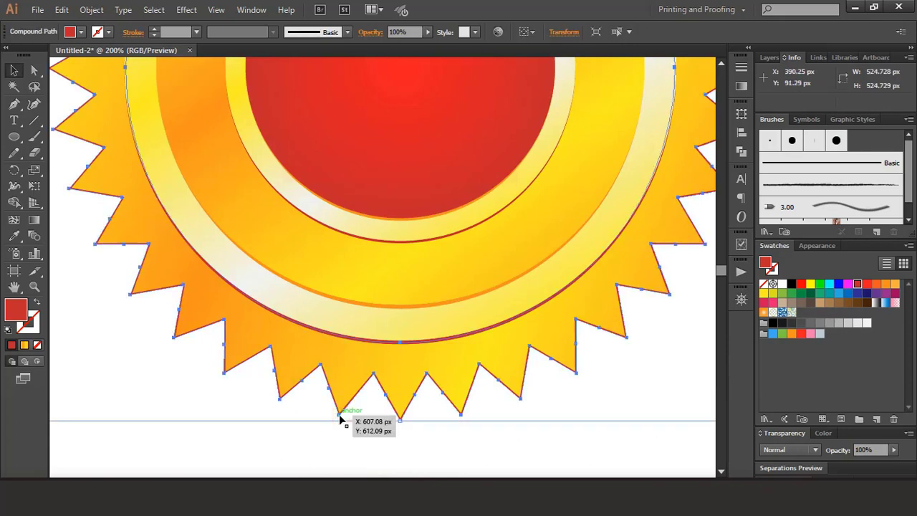
click(399, 430)
click(400, 422)
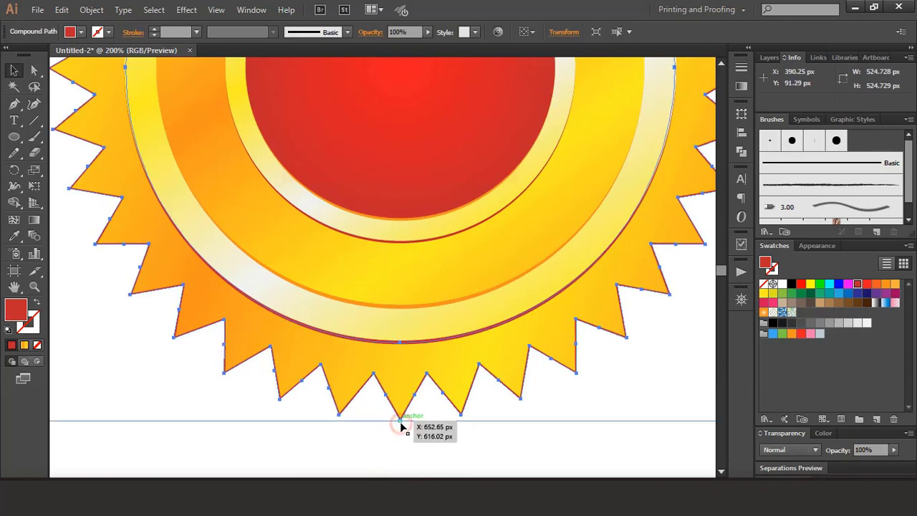
drag(402, 421, 401, 422)
click(431, 434)
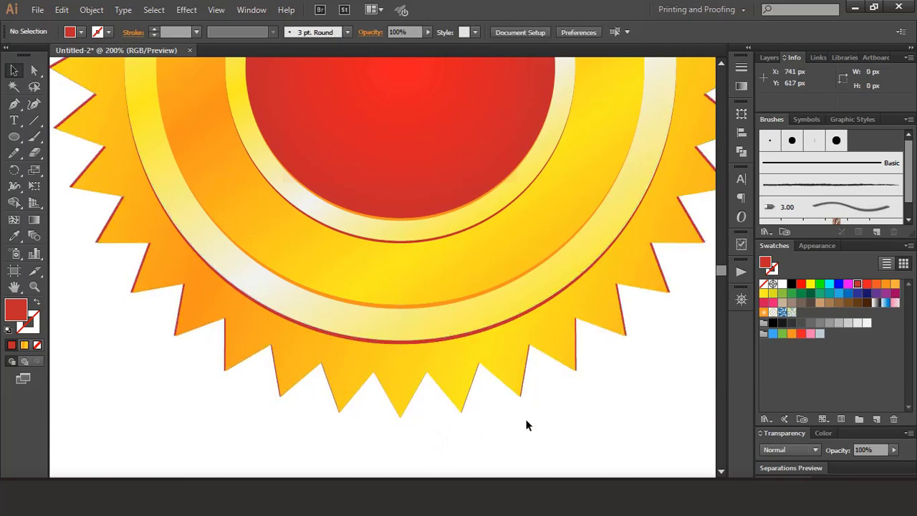
Shrink the dark red serrated shape from its top edge down to the gold tips at about Y 93.3 px
scroll(551, 421, up, 1)
scroll(550, 421, down, 1)
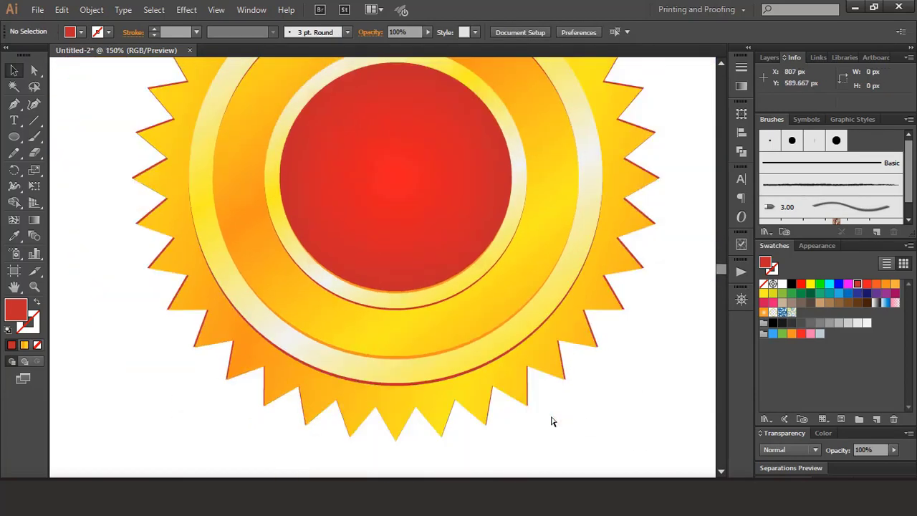
scroll(501, 412, up, 8)
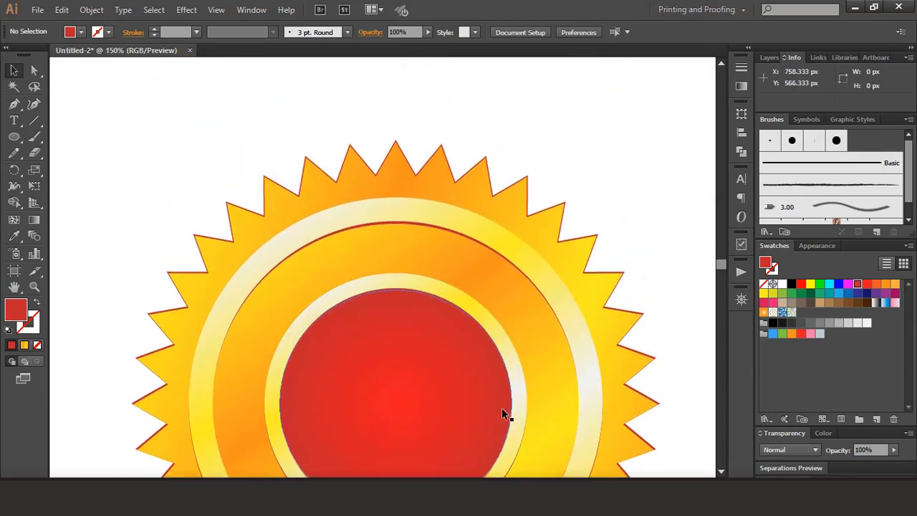
scroll(490, 202, up, 5)
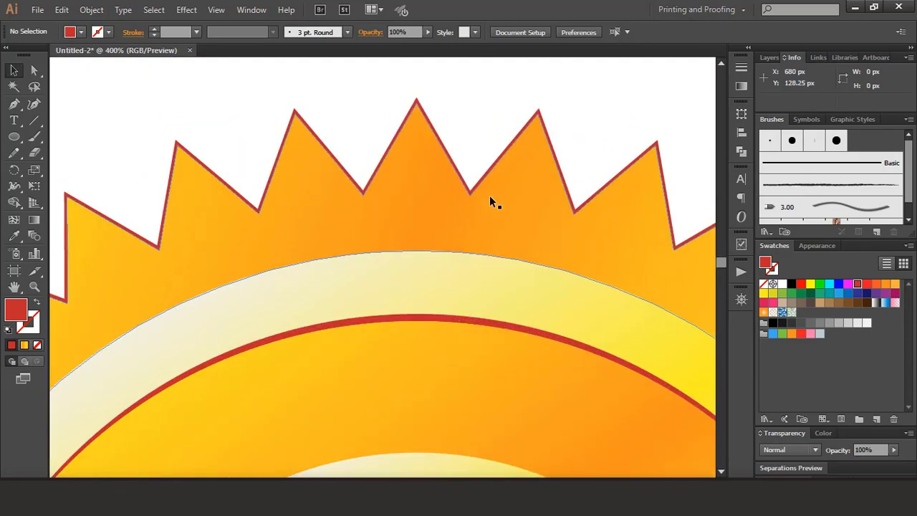
click(417, 99)
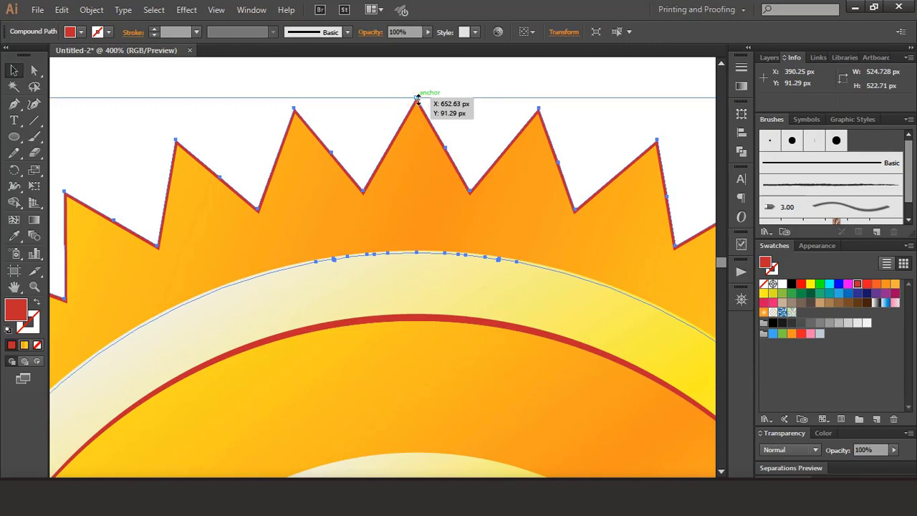
click(464, 92)
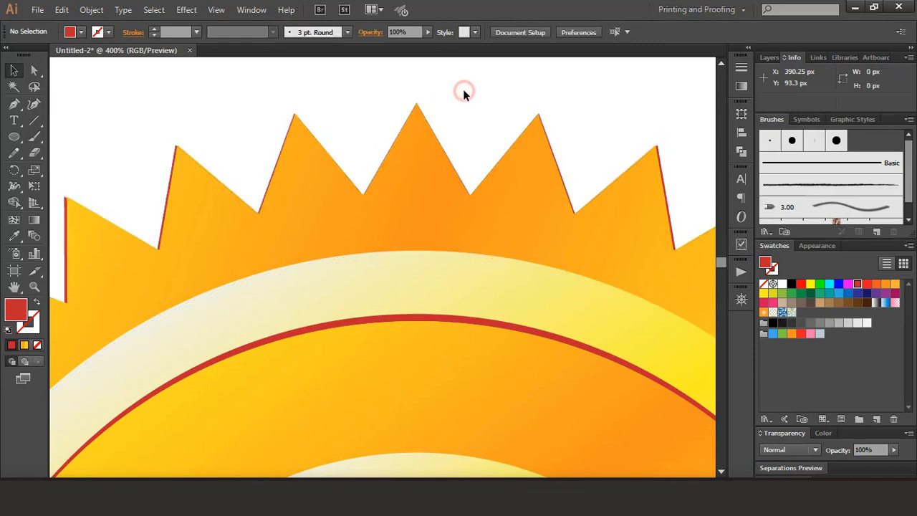
Draw a circle about 310.7 px wide from the badge's center, over the inner gold ring
key(ctrl+1)
click(14, 137)
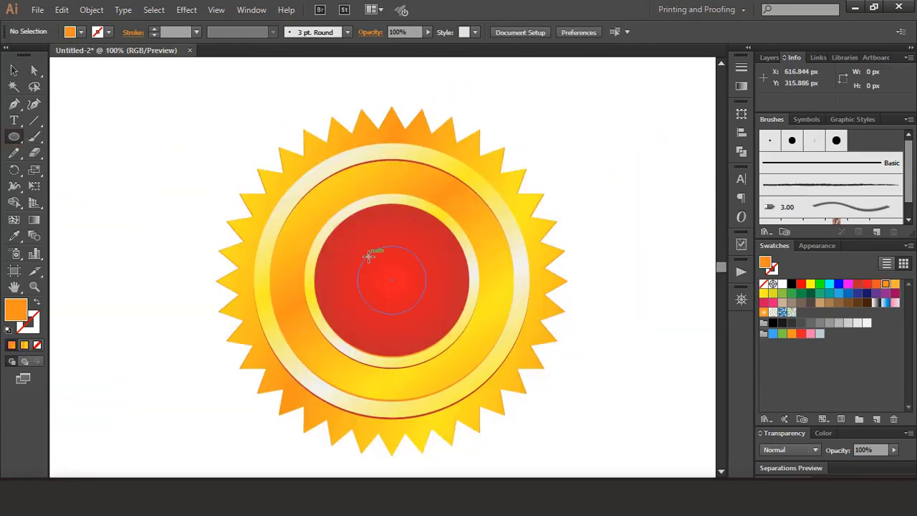
drag(392, 280, 495, 379)
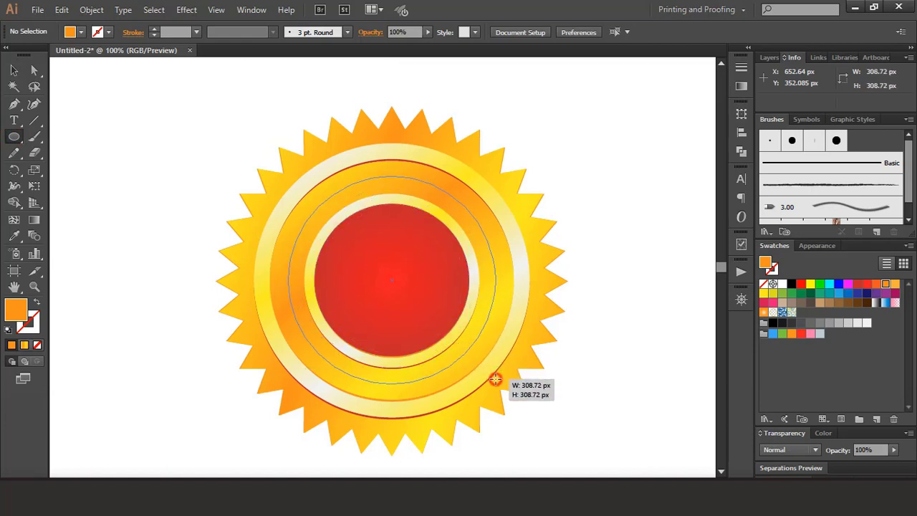
drag(496, 379, 496, 380)
Remove the new circle's fill and give it a white outline
click(38, 345)
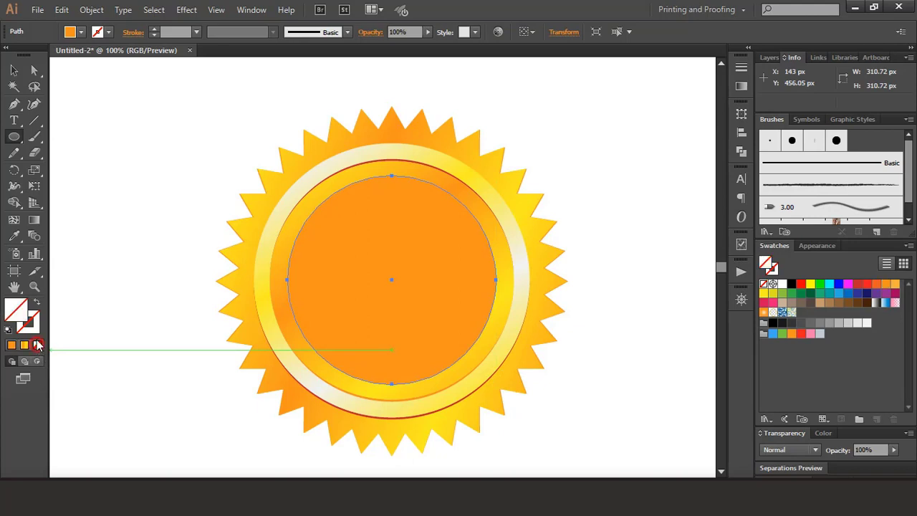
key(x)
click(12, 345)
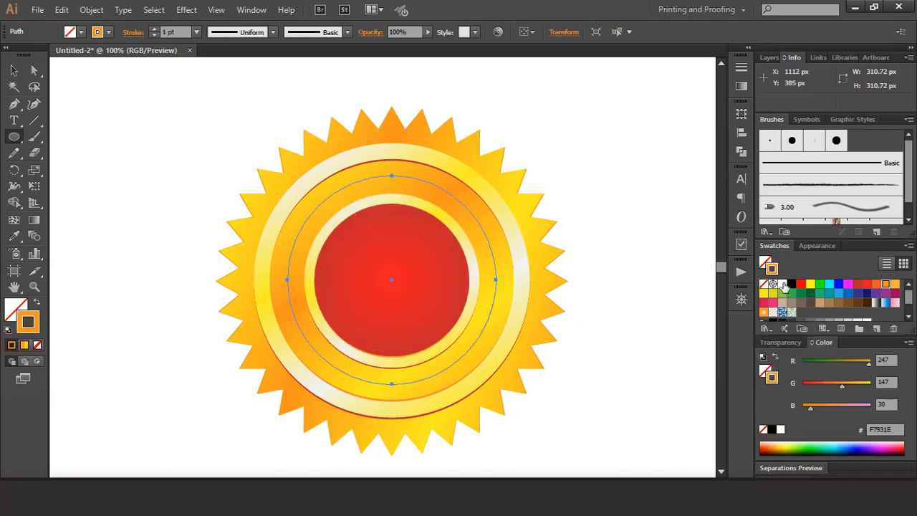
click(783, 285)
click(14, 70)
click(124, 136)
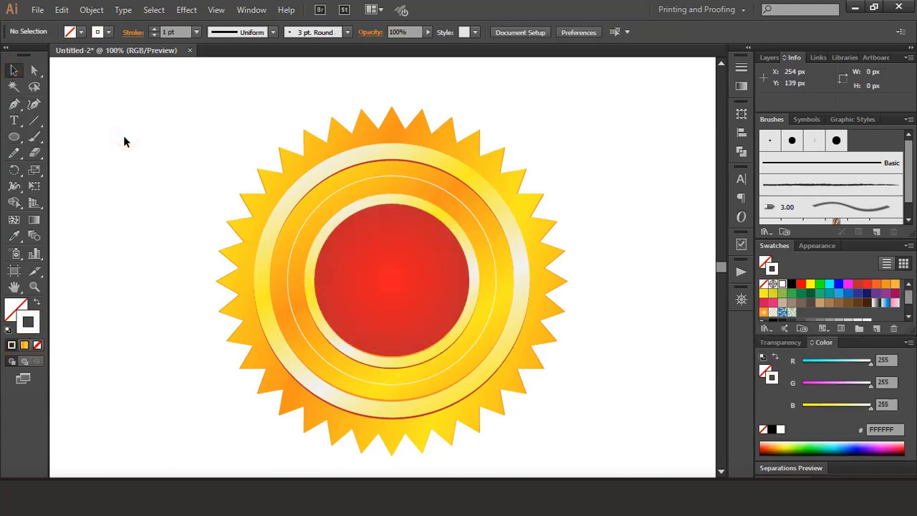
Draw a second white-outlined circle about 269.7 px wide from the badge's center
key(ctrl+plus)
key(ctrl+plus)
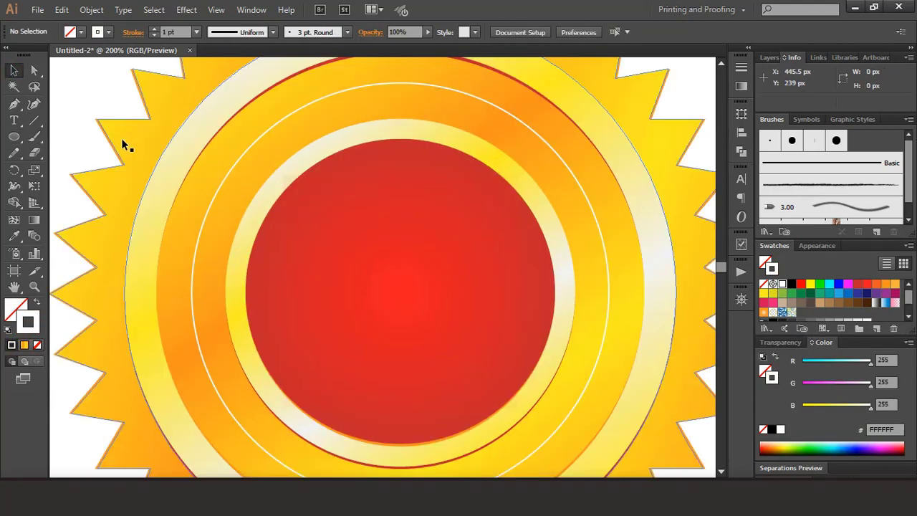
click(14, 138)
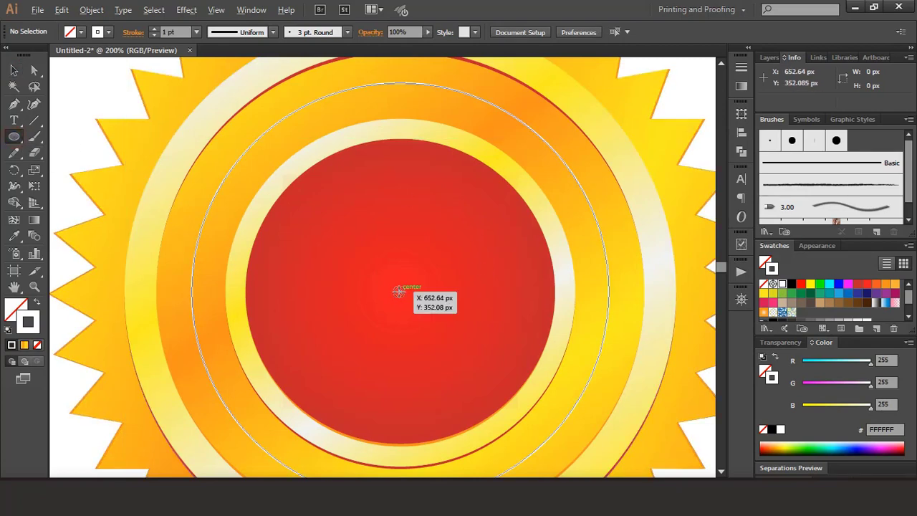
drag(400, 291, 581, 435)
key(v)
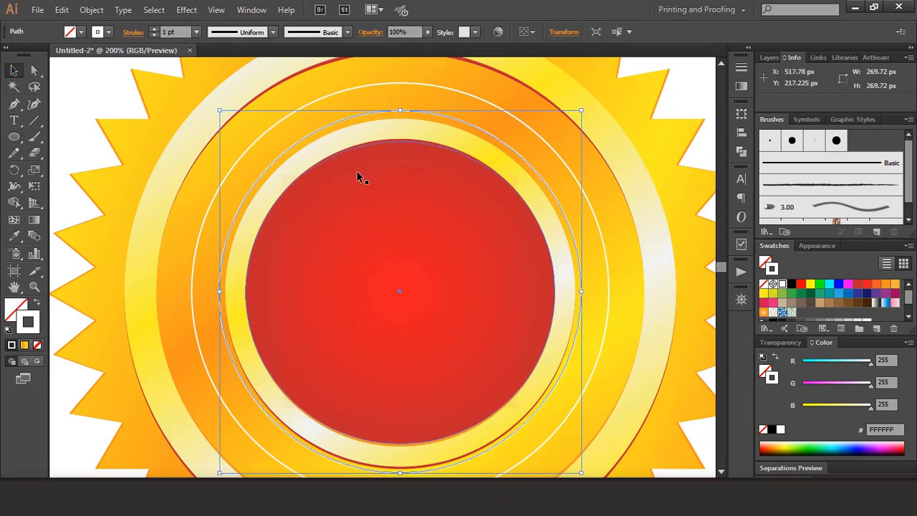
Move the 269.7 px white circle straight down by about 50 px
key(Down)
key(Down)
key(Down)
key(Down)
key(Down)
key(Down)
key(Down)
key(Down)
key(Down)
key(Down)
key(Down)
key(Down)
key(Down)
key(Down)
key(Down)
key(Down)
key(Down)
key(Down)
key(Down)
key(Down)
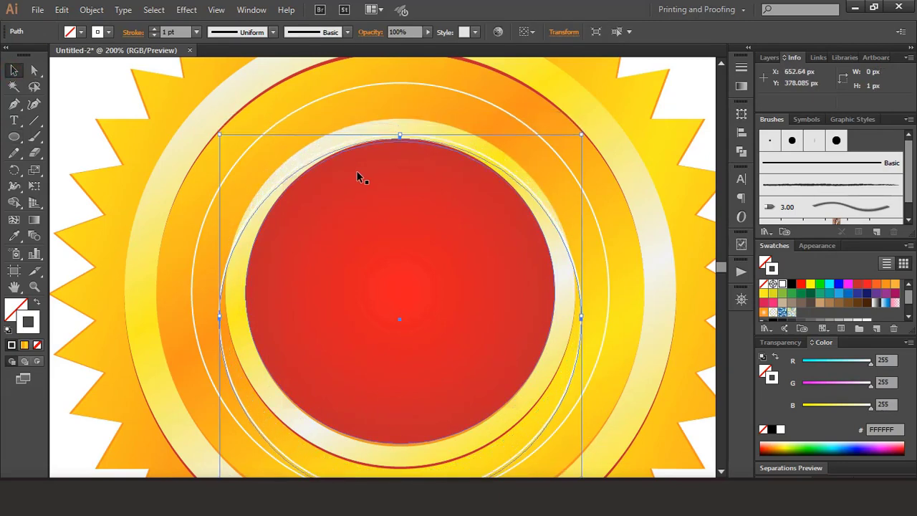
key(Down)
key(Down)
key(Down)
key(Down)
key(Down)
key(Down)
key(Down)
key(Down)
key(Down)
key(Down)
key(Down)
key(Down)
key(Down)
key(Down)
key(Down)
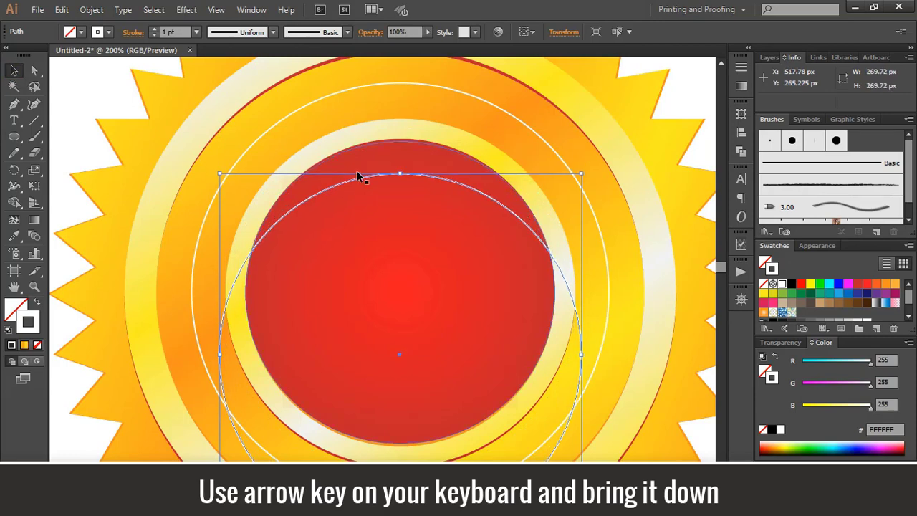
scroll(444, 188, down, 2)
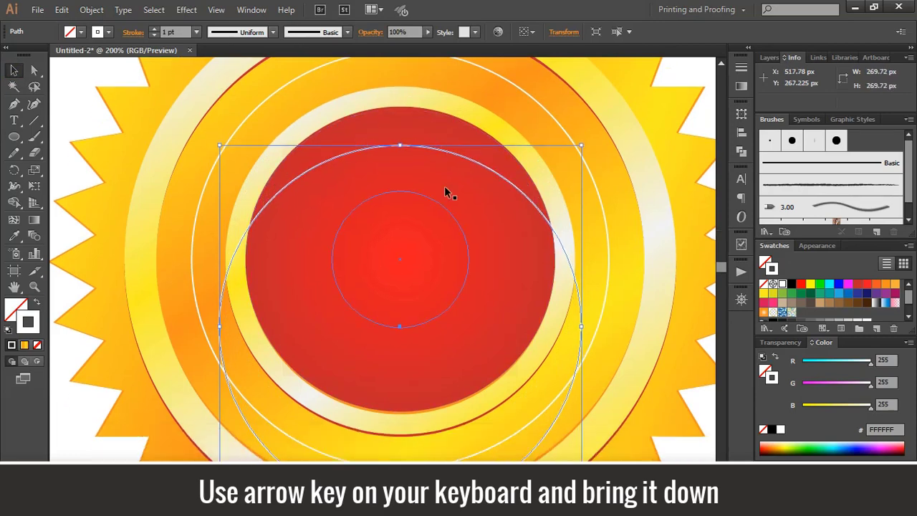
Shift the 269.7 px white circle further left and down so its upper-left corner sits at about X 499.8, Y 284.2 px
key(Left)
key(Left)
key(Left)
key(Left)
key(Left)
key(Left)
key(Left)
key(Left)
key(Left)
key(Left)
key(Left)
key(Left)
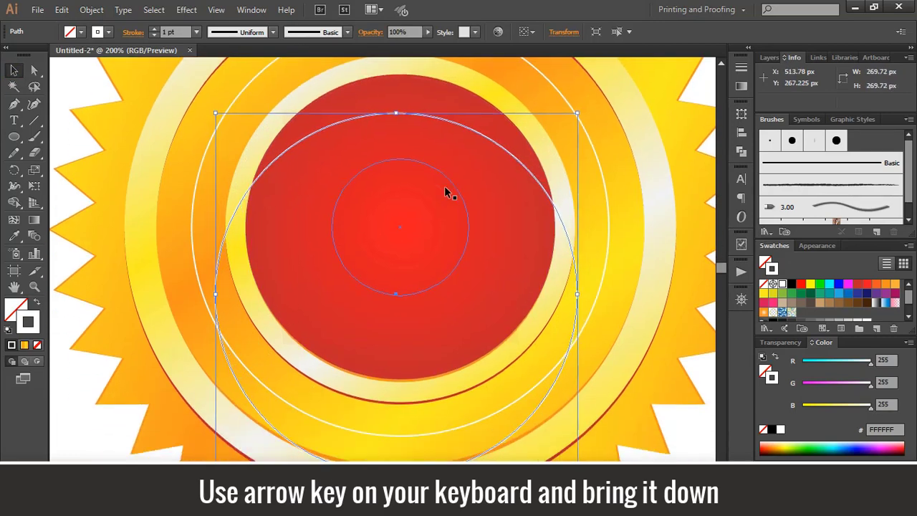
key(Left)
key(Left)
key(Left)
key(Left)
key(Left)
key(Left)
key(Left)
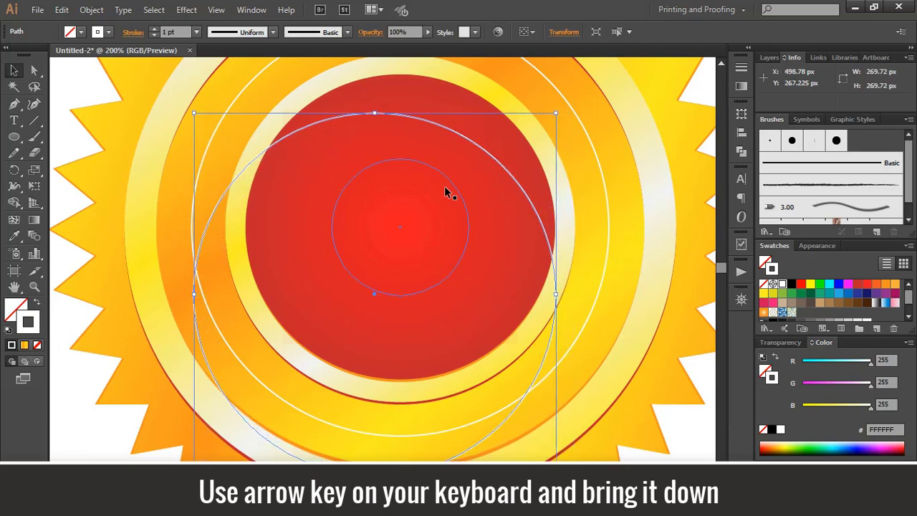
key(Left)
key(Left)
key(Left)
key(Down)
key(Down)
key(Down)
key(Down)
key(Down)
key(Down)
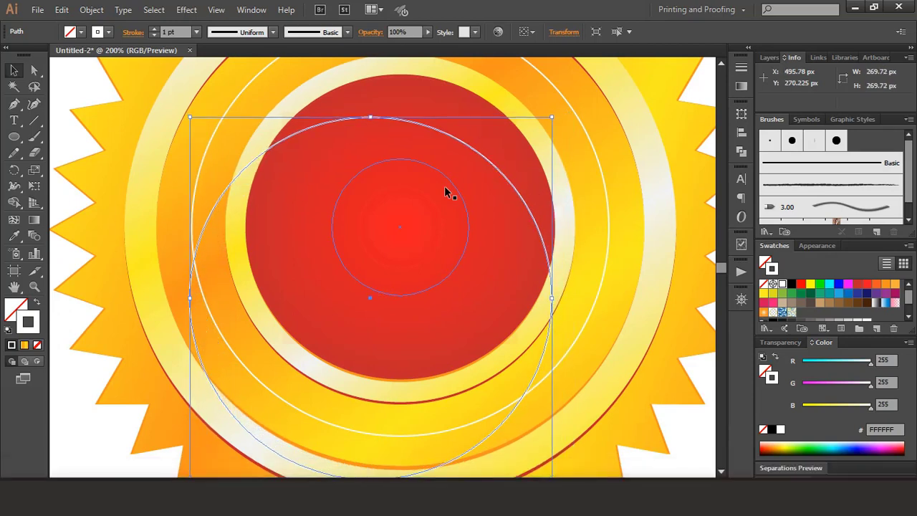
key(Down)
key(Down)
key(Down)
key(Down)
key(Down)
key(Right)
key(Right)
key(Right)
key(Right)
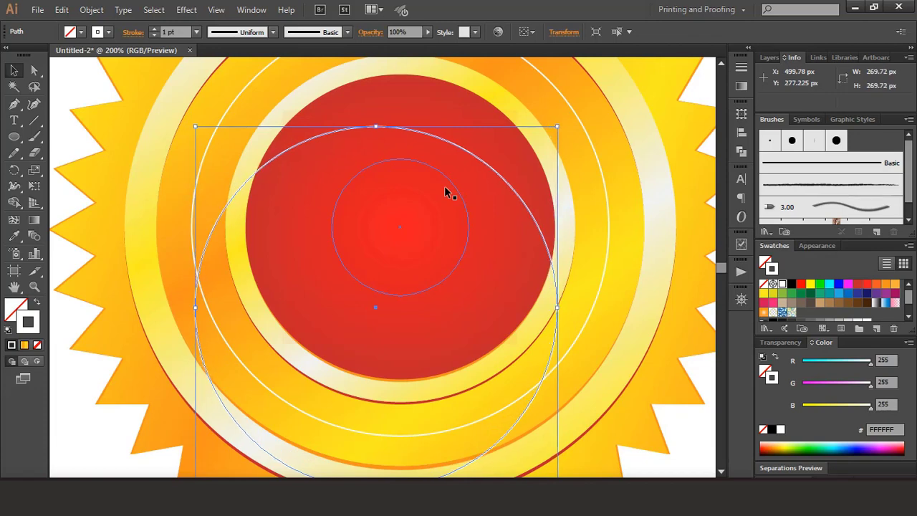
key(Down)
key(Down)
key(Down)
key(Down)
key(Down)
key(Down)
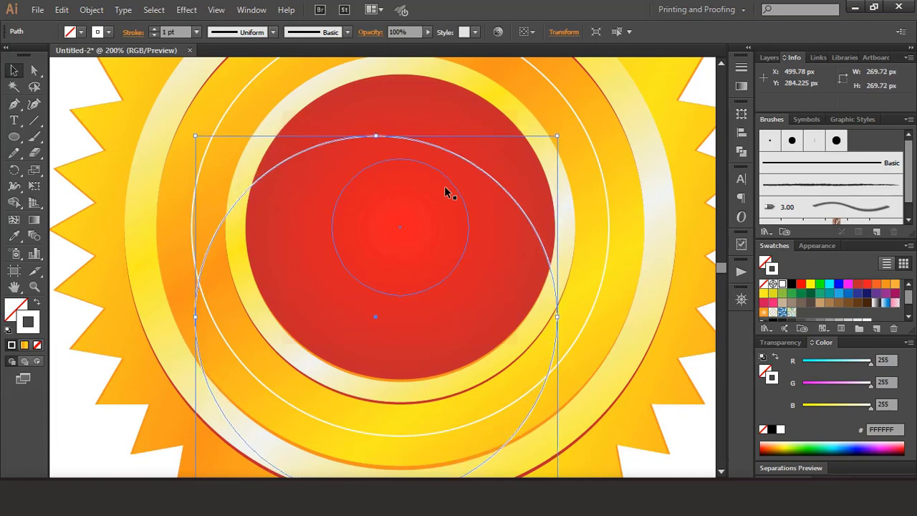
click(88, 78)
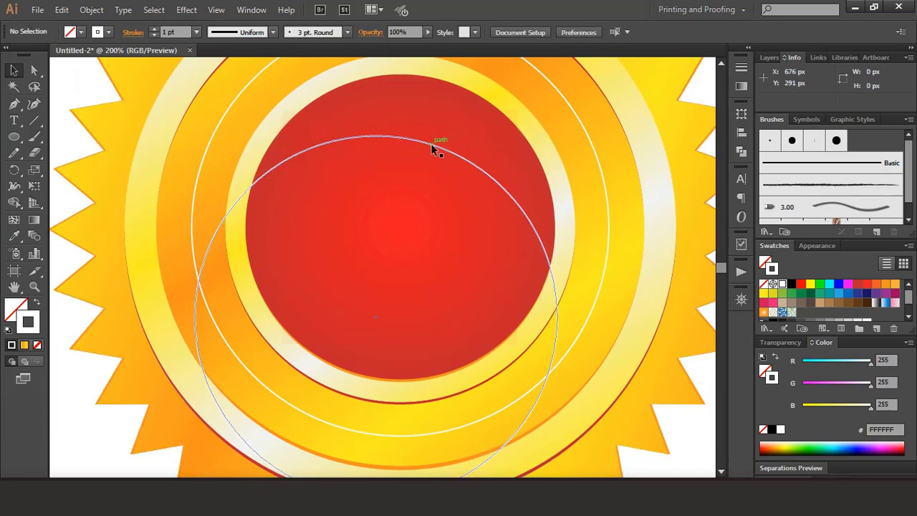
Make two enlarged copies of the shifted white circle, about 301.2 px and 322.7 px wide, crossing the red center
drag(432, 148, 438, 125)
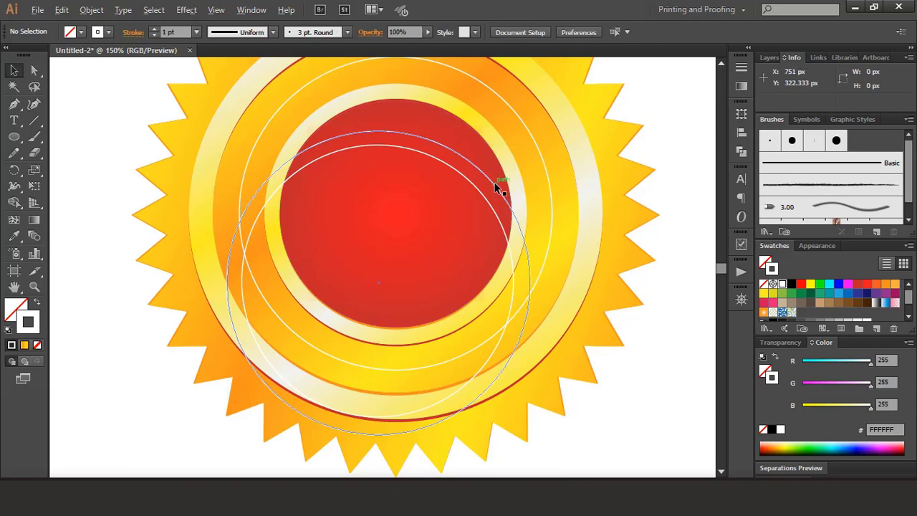
drag(493, 184, 497, 170)
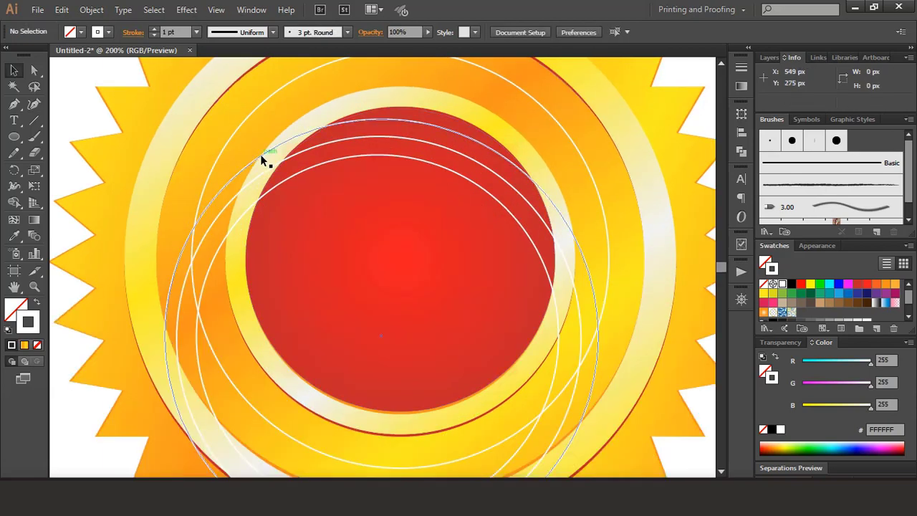
Cut the largest shifted white circle with the Scissors tool at two points over the pale ring around the red center
click(262, 159)
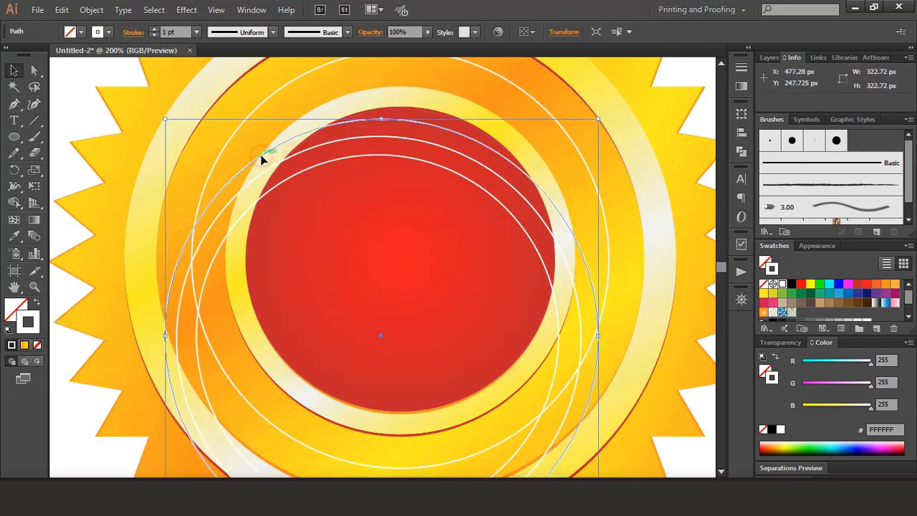
click(32, 154)
click(72, 172)
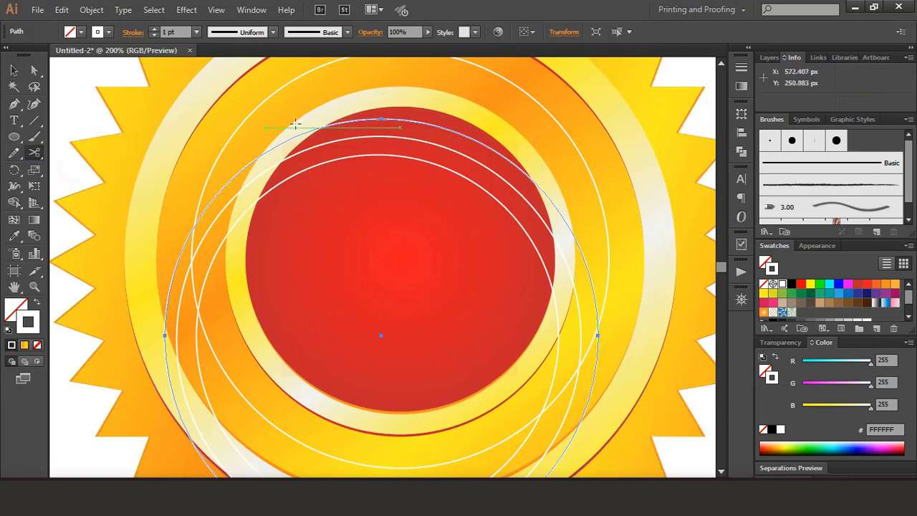
click(296, 137)
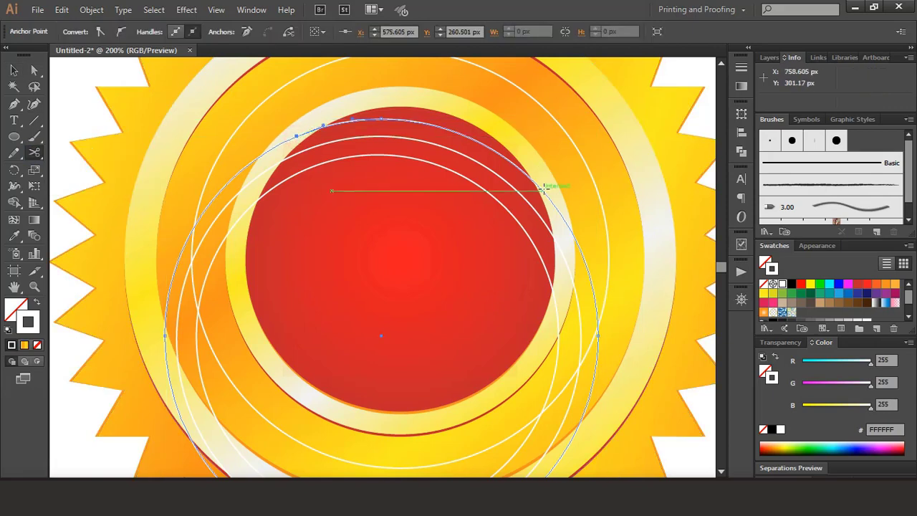
click(543, 190)
click(13, 70)
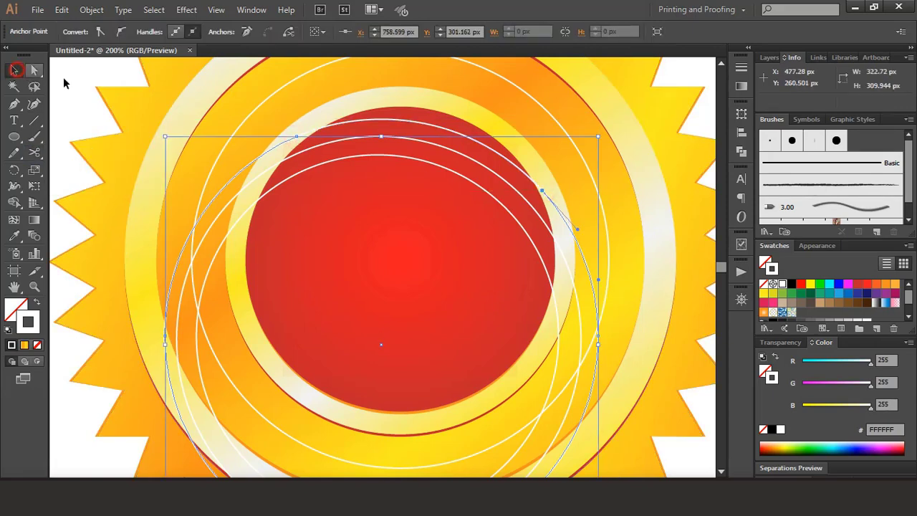
click(82, 82)
Cut the middle shifted white circle at two points where it crosses the pale ring around the red center
click(251, 182)
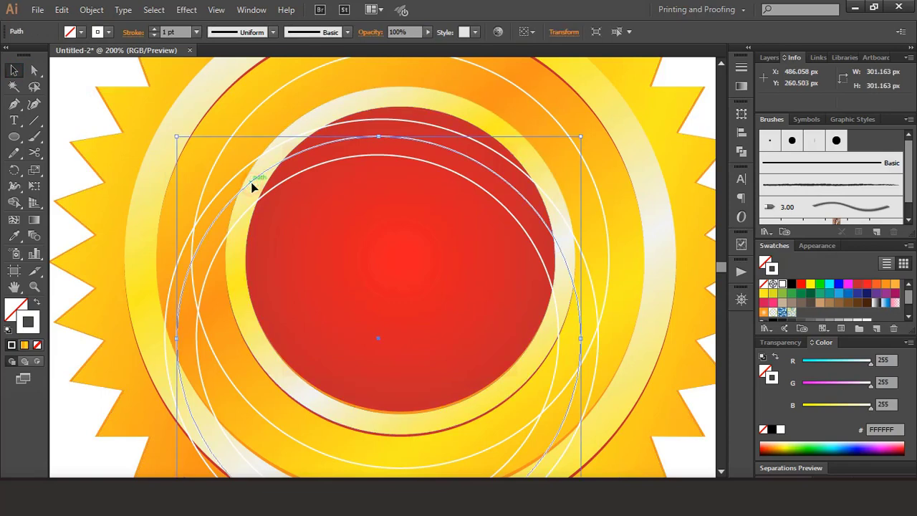
key(c)
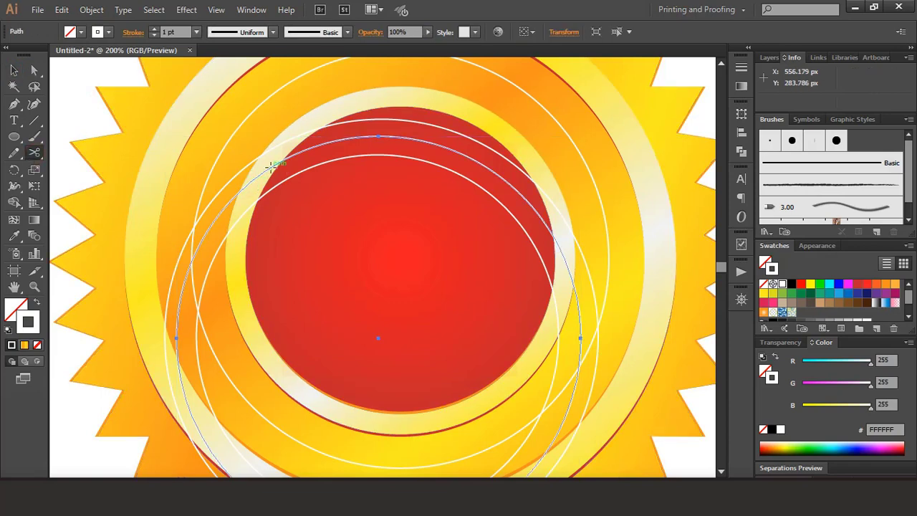
click(263, 172)
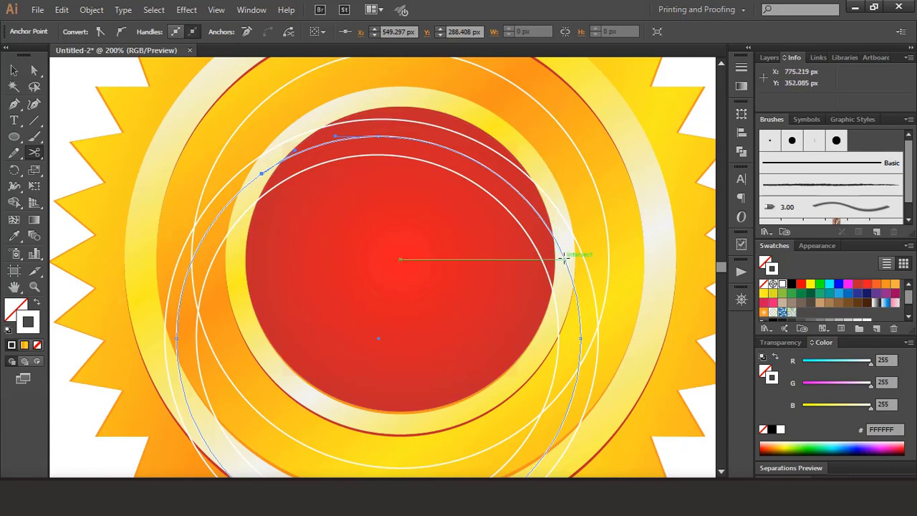
click(563, 258)
click(13, 69)
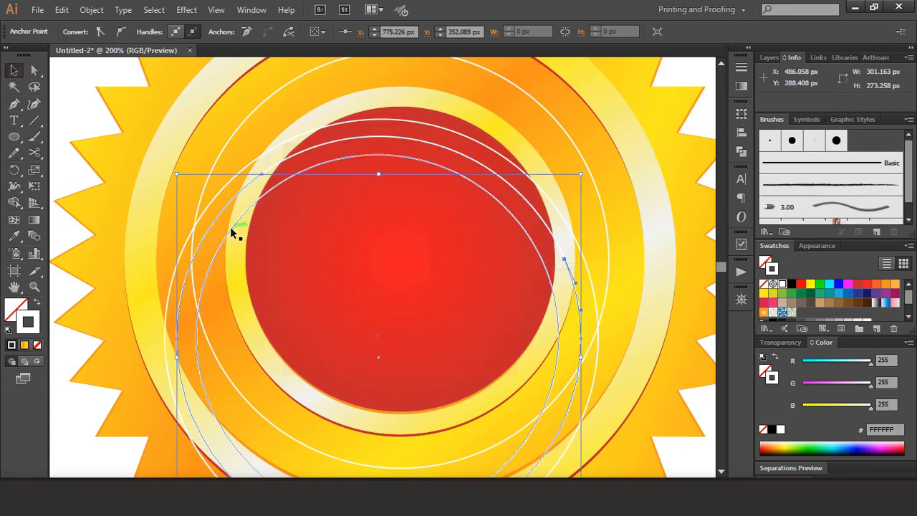
Cut the smallest shifted white circle on both sides of the red center, over the pale ring
click(230, 227)
click(33, 152)
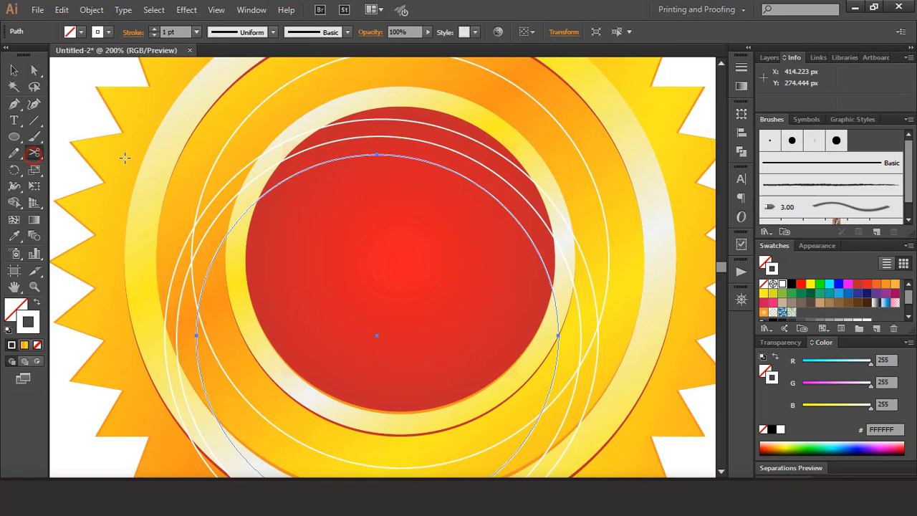
click(242, 215)
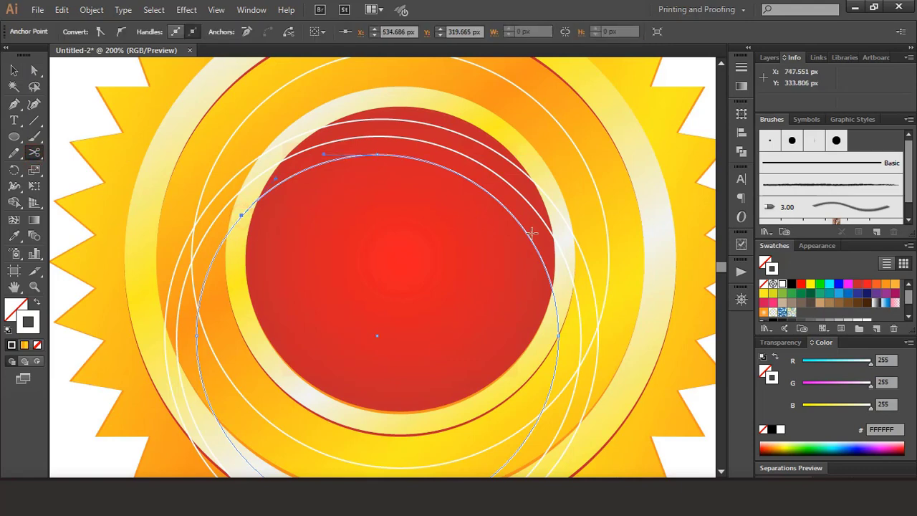
click(557, 309)
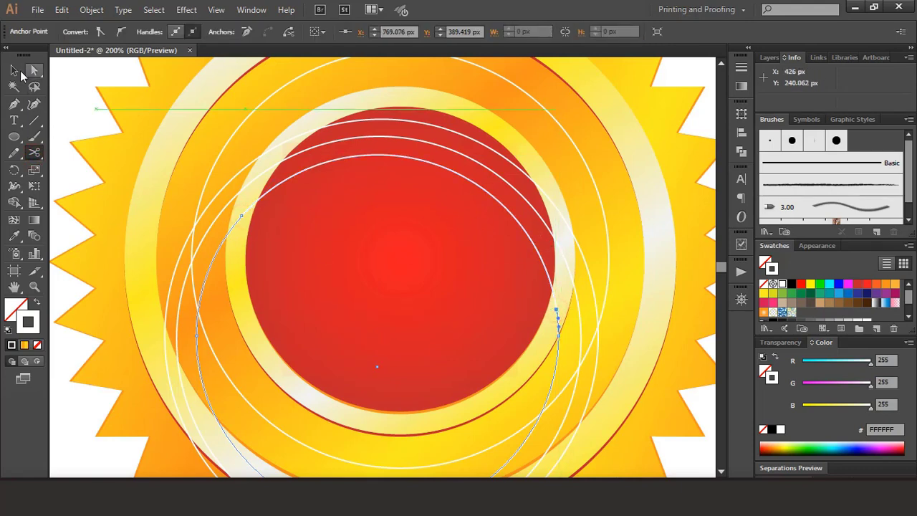
click(13, 70)
click(100, 121)
Delete the lower segments of all three cut circles, keeping only the white arcs across the upper red center
scroll(195, 213, down, 3)
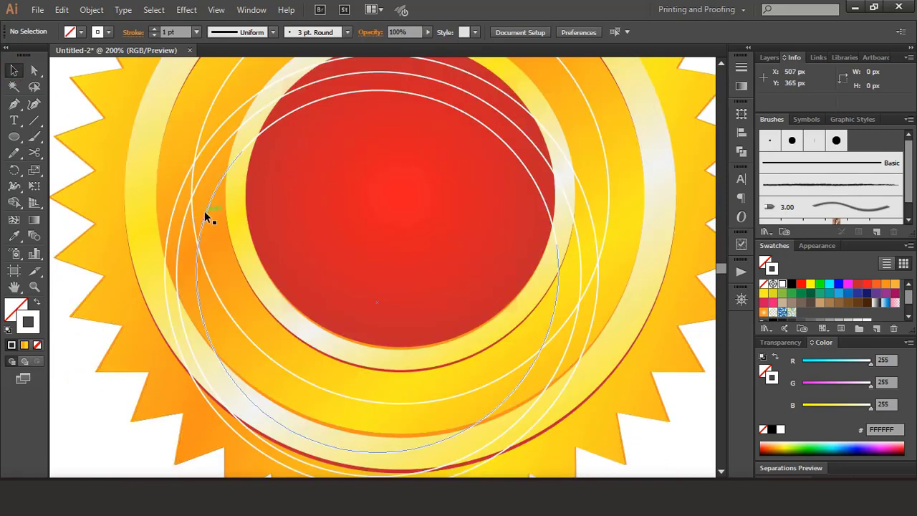
click(204, 214)
key(Delete)
click(187, 204)
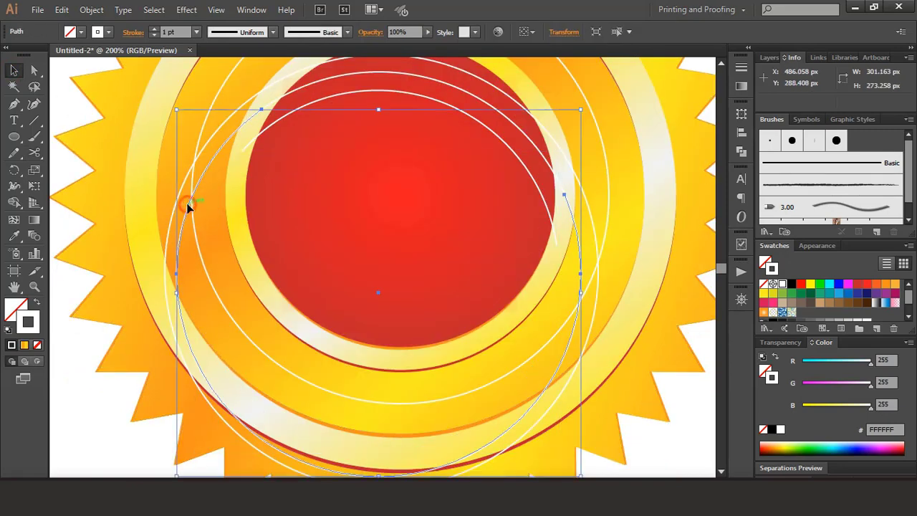
key(Delete)
click(183, 195)
key(Delete)
scroll(571, 261, up, 4)
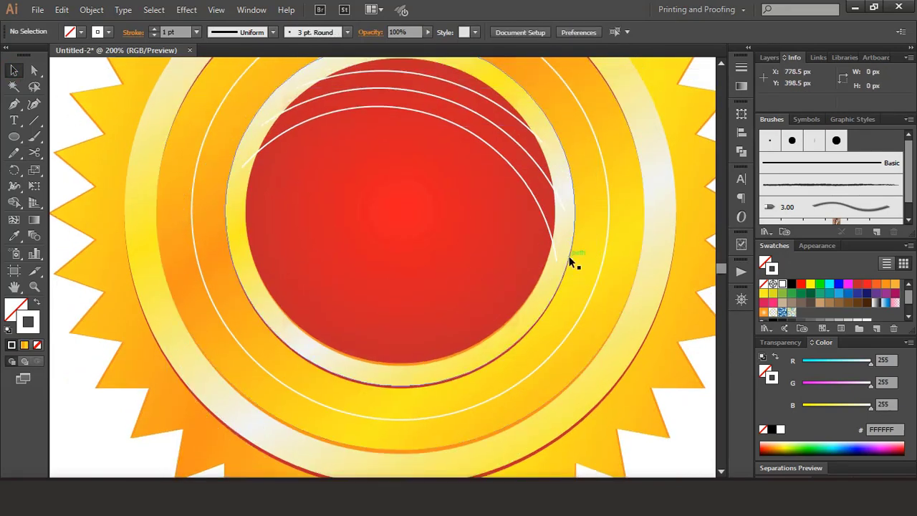
key(ctrl+1)
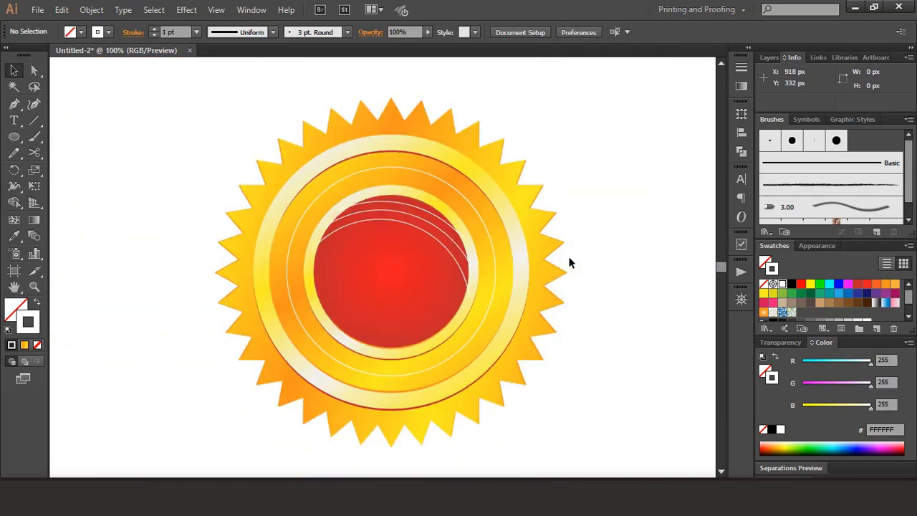
key(ctrl+minus)
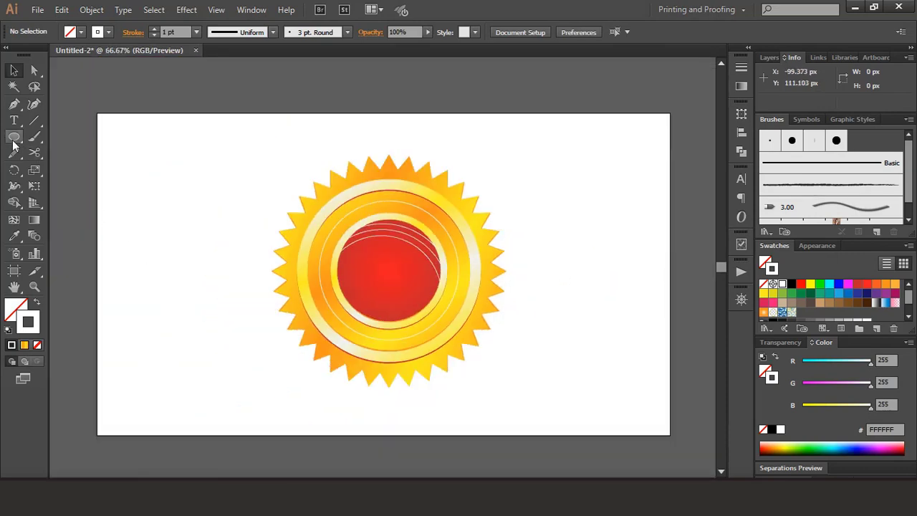
Draw a wide horizontal rectangle across the badge and narrow it from its left side to about 955 × 175 px
drag(14, 136, 62, 137)
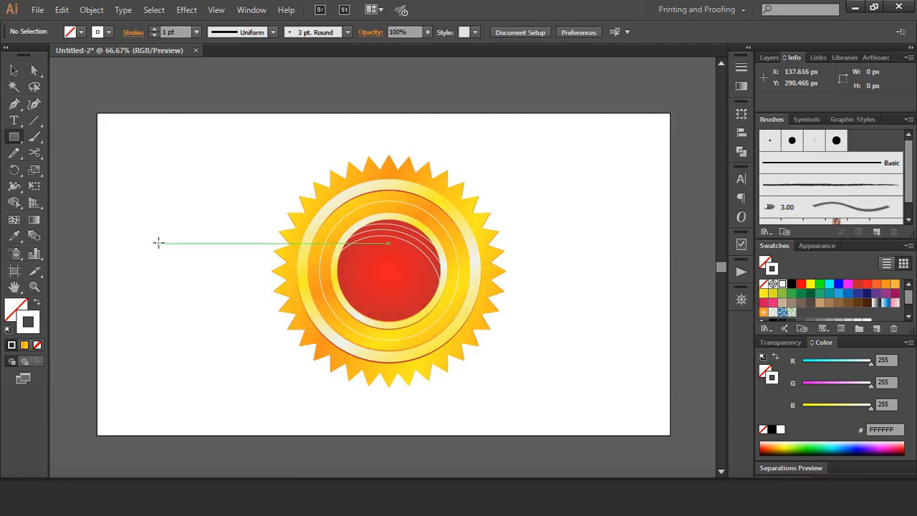
drag(158, 243, 609, 322)
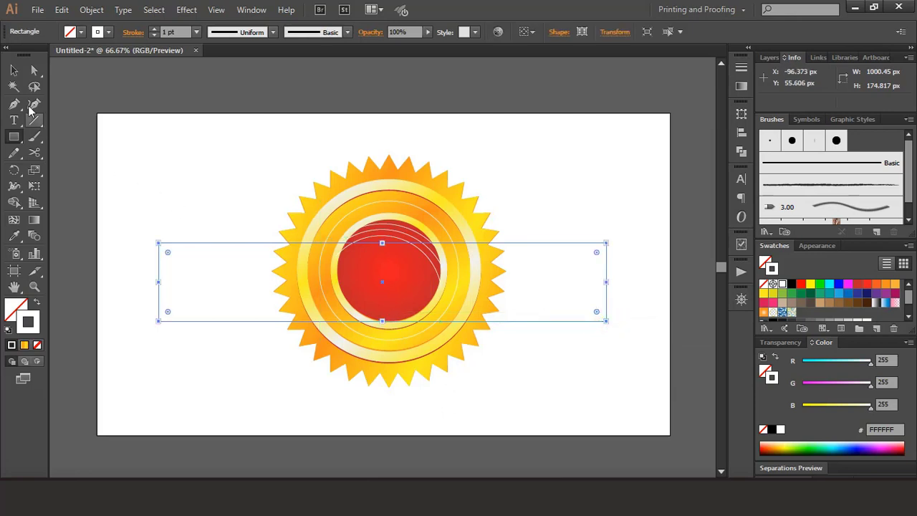
click(13, 70)
drag(159, 284, 179, 283)
Add an anchor point at the middle of the rectangle's left edge and move it inward about 114 px to form a V notch
drag(14, 104, 62, 122)
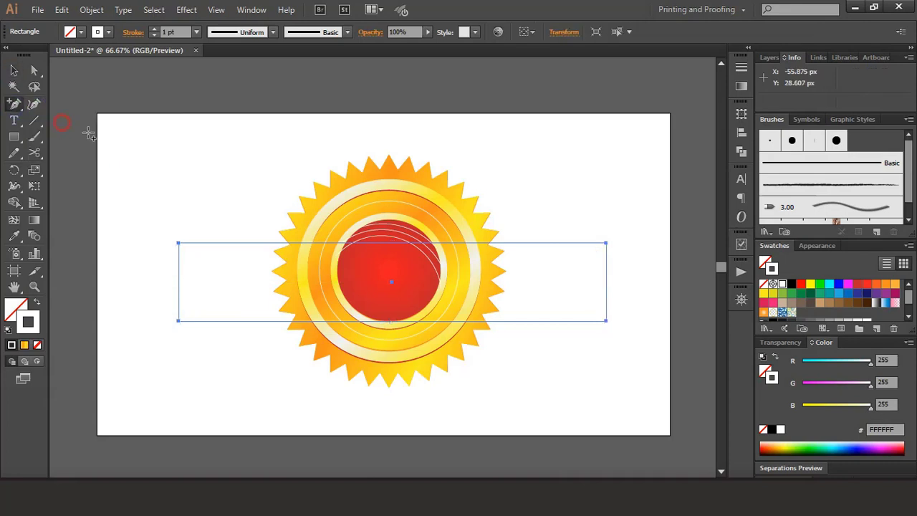
click(179, 282)
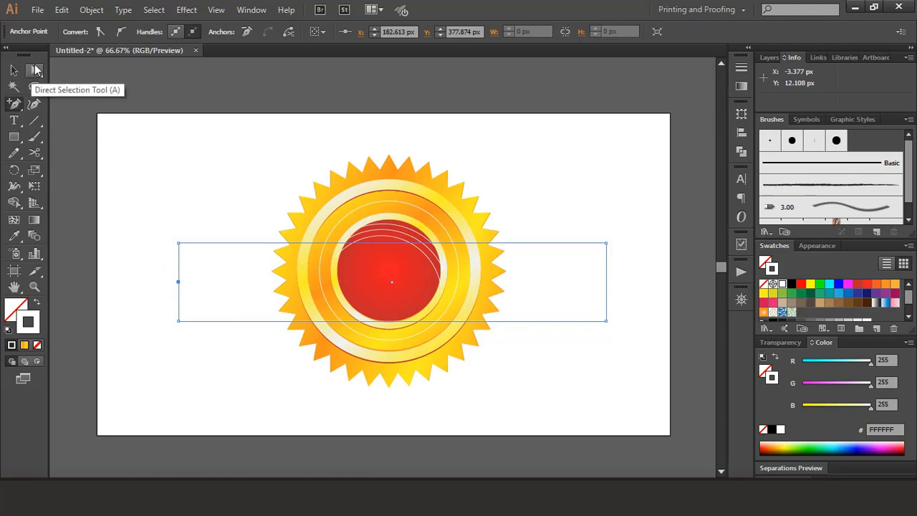
click(36, 72)
click(179, 282)
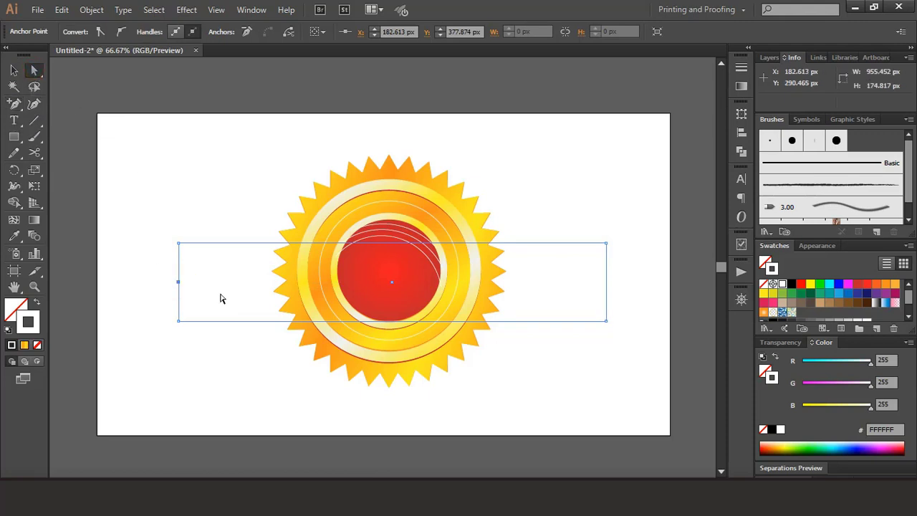
key(Right)
key(Right)
key(Right)
key(Right)
key(Right)
key(Right)
key(Right)
key(Right)
key(Right)
key(Right)
key(Right)
key(Right)
key(Right)
key(Right)
key(Right)
key(Right)
key(Right)
key(Right)
key(Right)
key(Right)
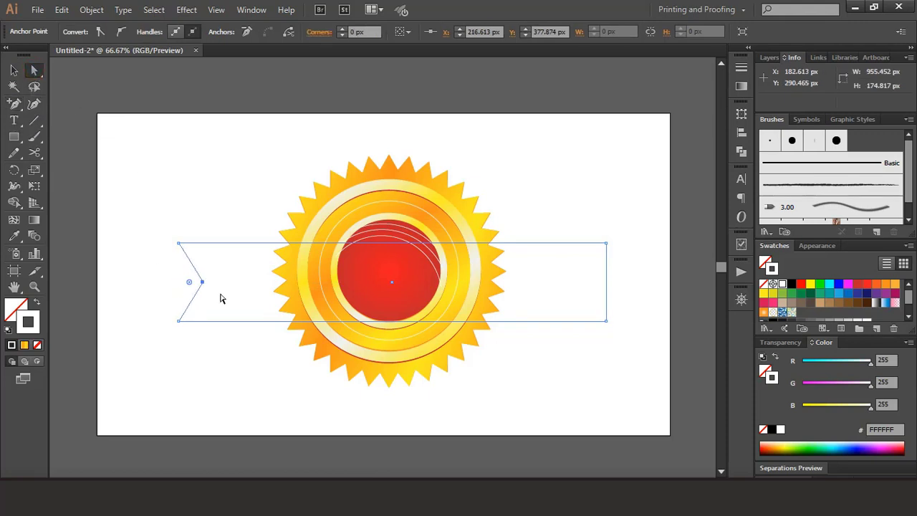
key(Right)
key(Right)
key(Right)
key(Right)
key(Right)
key(Right)
key(Right)
key(Right)
key(Right)
key(Right)
key(Right)
key(Right)
key(Right)
key(Right)
key(Right)
key(Right)
key(Right)
key(Right)
key(Right)
key(Right)
key(shift+Left)
click(13, 69)
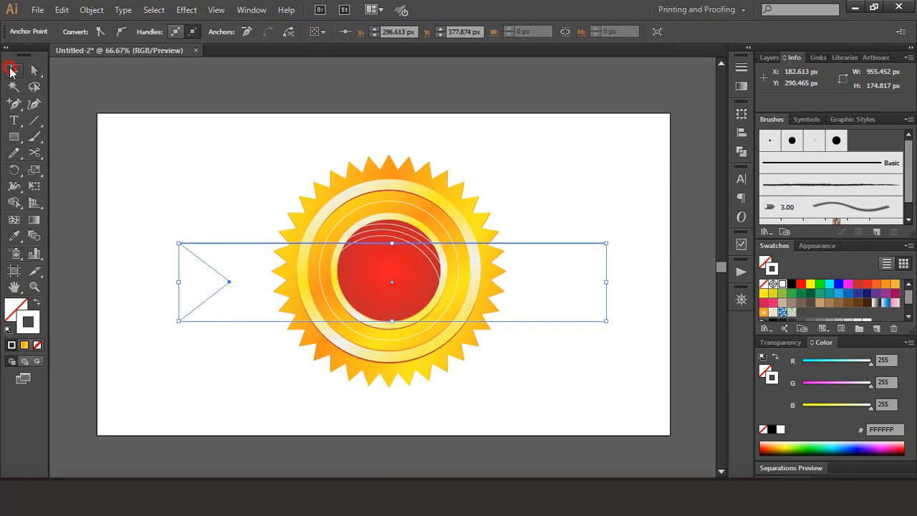
Fill the notched banner with yellow FFFF00 and remove its white stroke
click(162, 152)
click(220, 279)
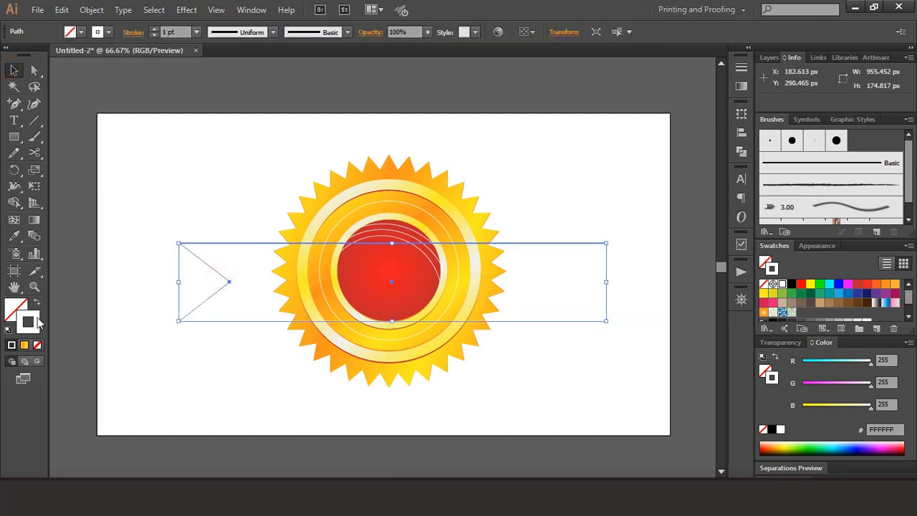
click(16, 309)
click(810, 284)
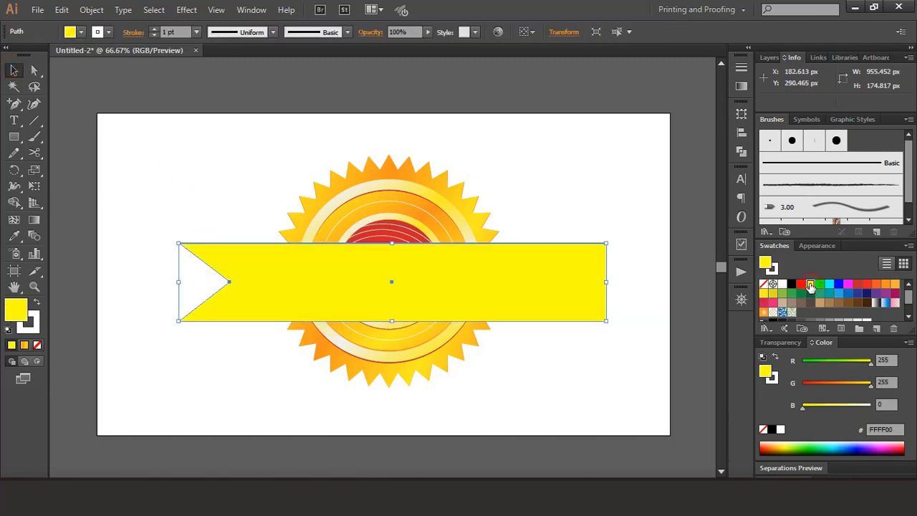
click(34, 327)
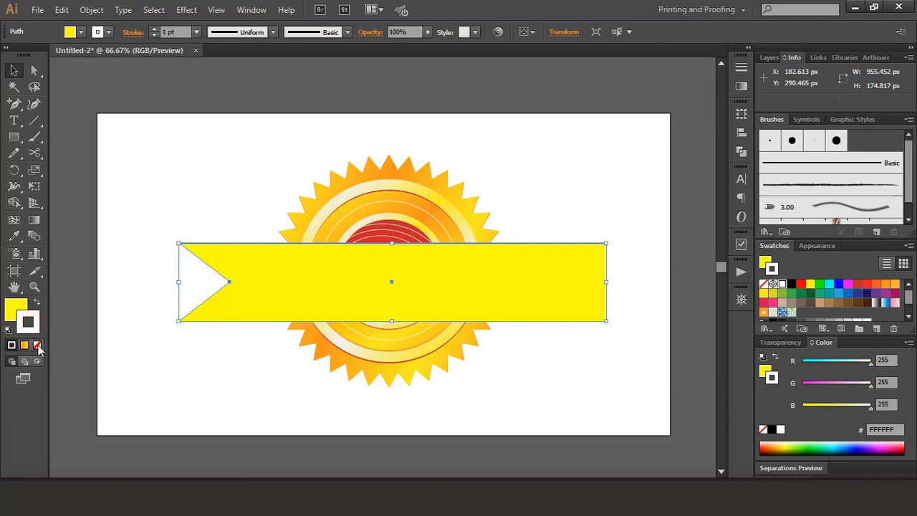
click(38, 346)
click(17, 310)
click(98, 284)
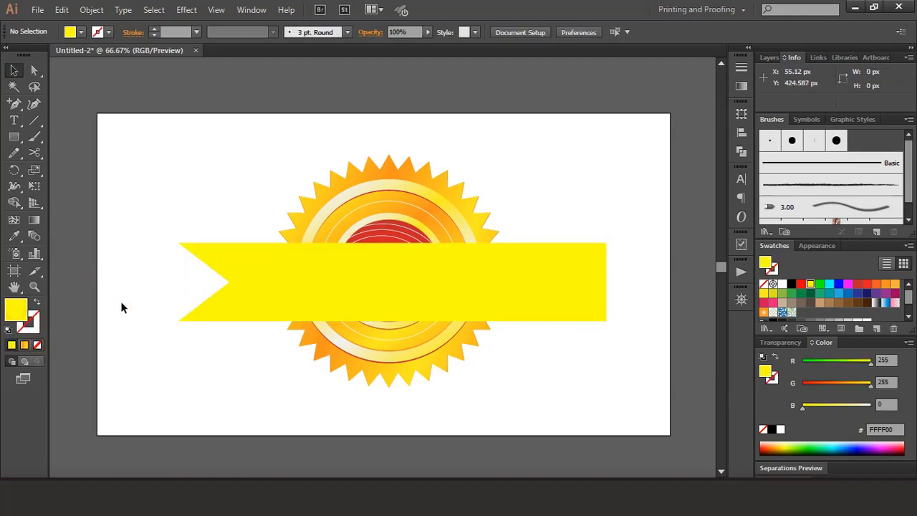
Narrow the yellow banner to about 928 px and draw a vertical line 640 px long through its center with the Pen tool
click(282, 285)
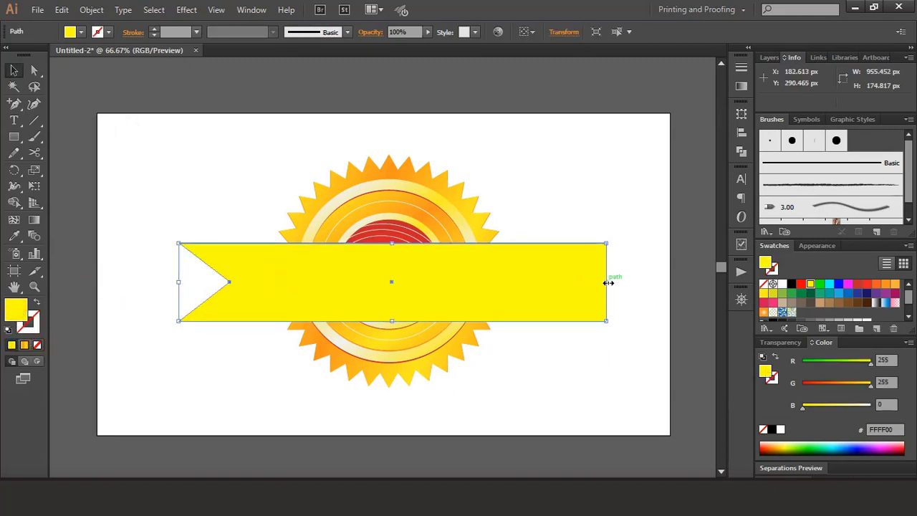
mouse_move(607, 283)
mouse_down()
mouse_move(553, 279)
mouse_move(594, 285)
mouse_up()
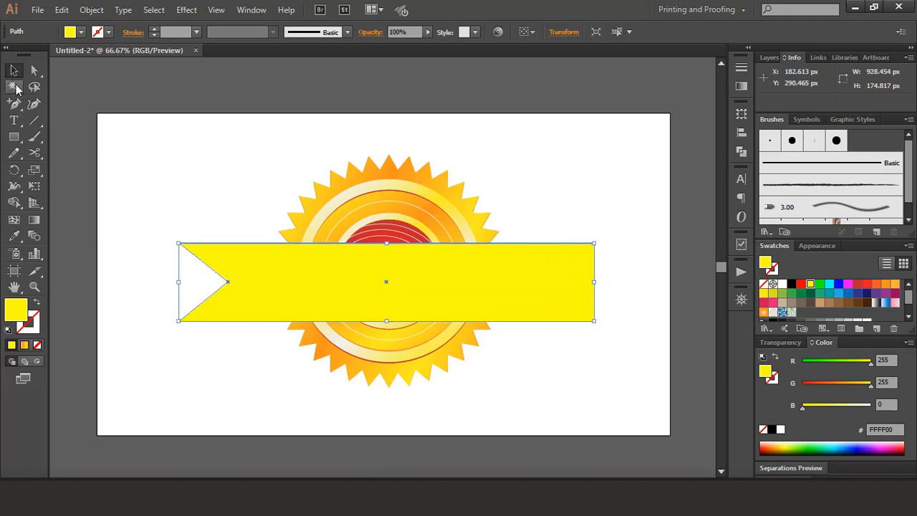
drag(14, 103, 53, 102)
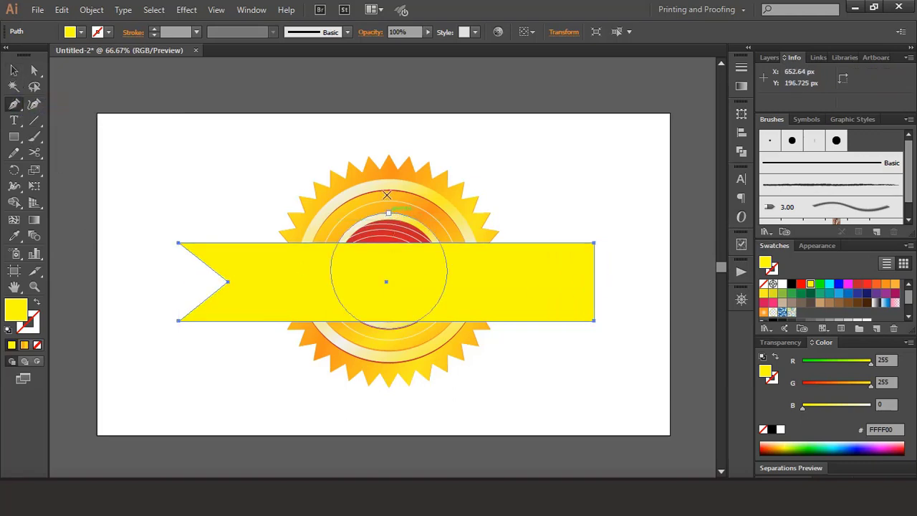
drag(387, 139, 390, 201)
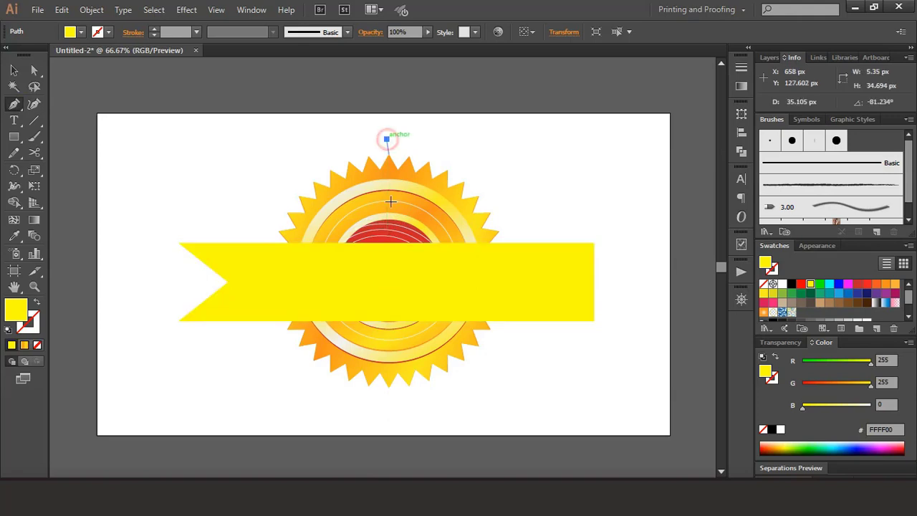
click(388, 425)
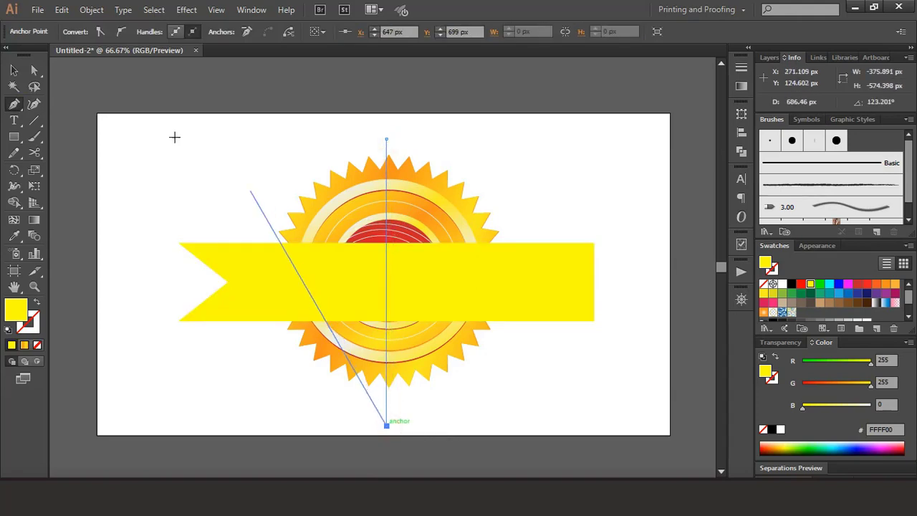
click(14, 70)
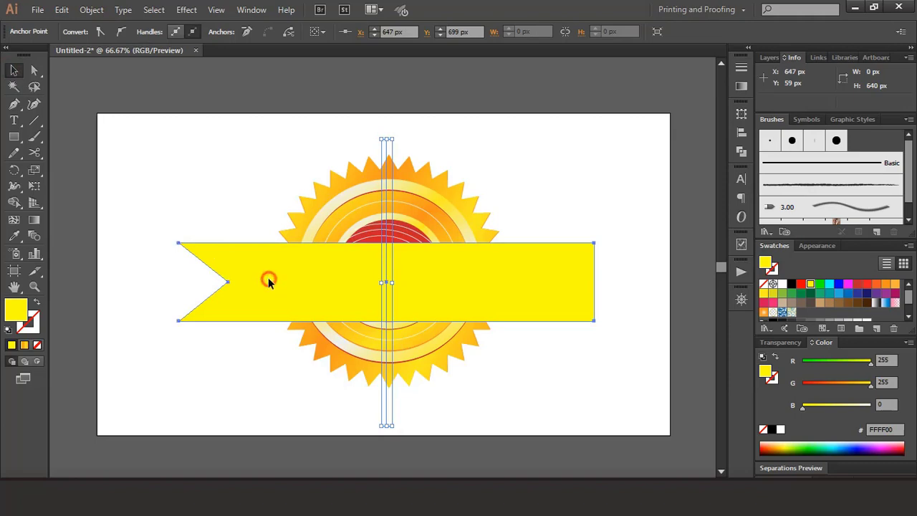
Remove the banner's unnotched right half along the vertical line with Shape Builder, and delete the line
shift+click(269, 281)
click(15, 203)
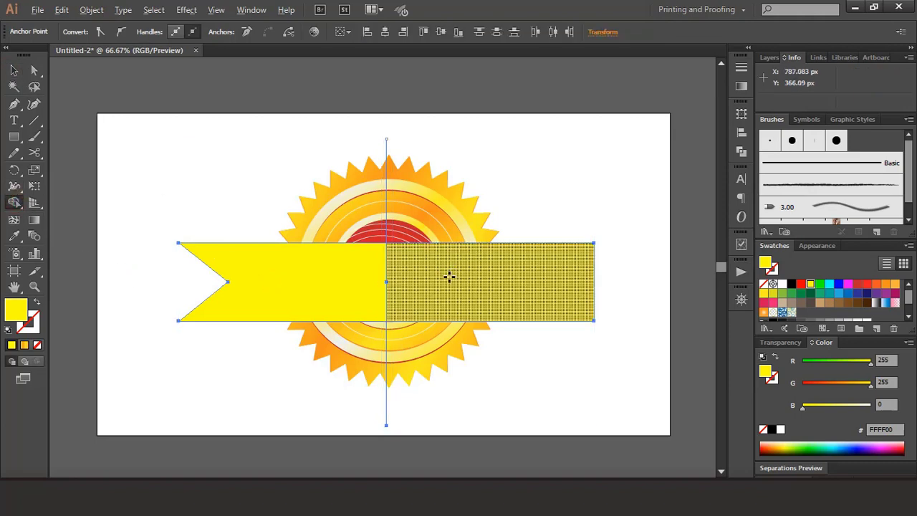
alt+click(447, 273)
click(14, 70)
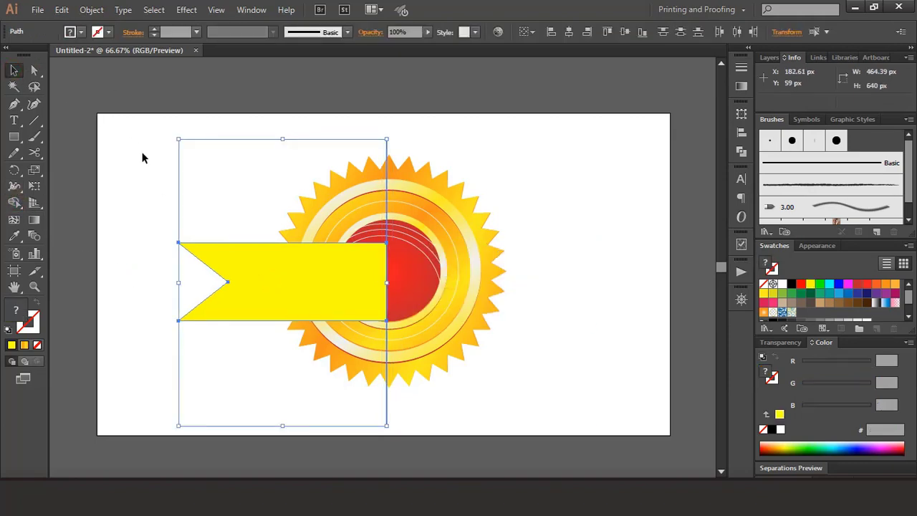
click(373, 121)
click(387, 145)
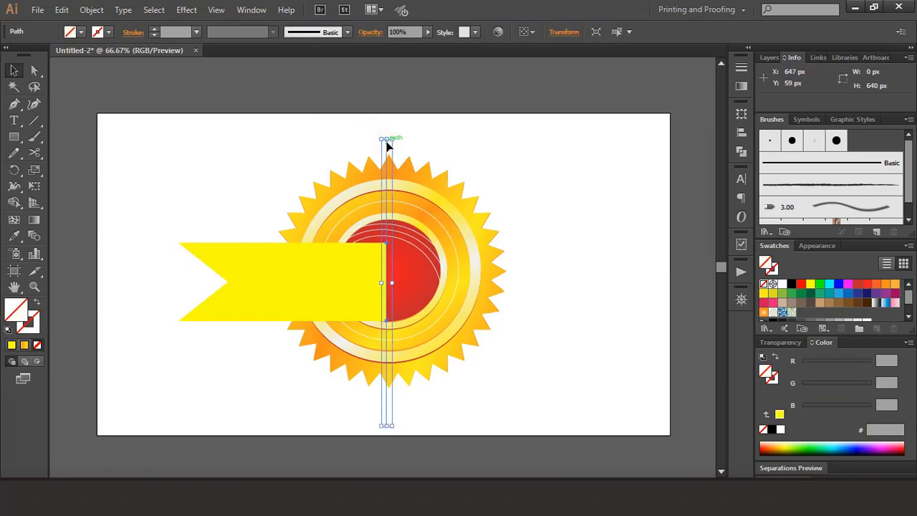
key(Delete)
Reduce the half banner's height to 138 px and reflect a copy of it across the vertical axis at its inner top corner
click(295, 281)
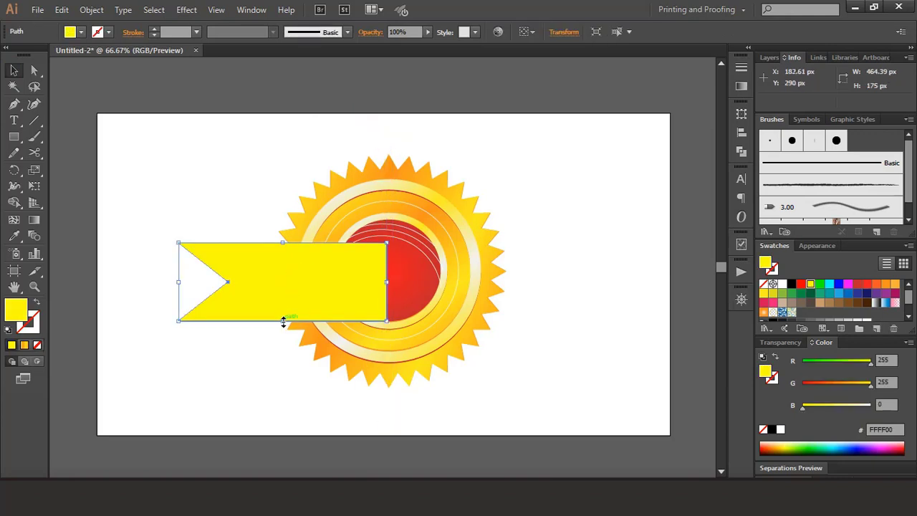
drag(283, 321, 282, 304)
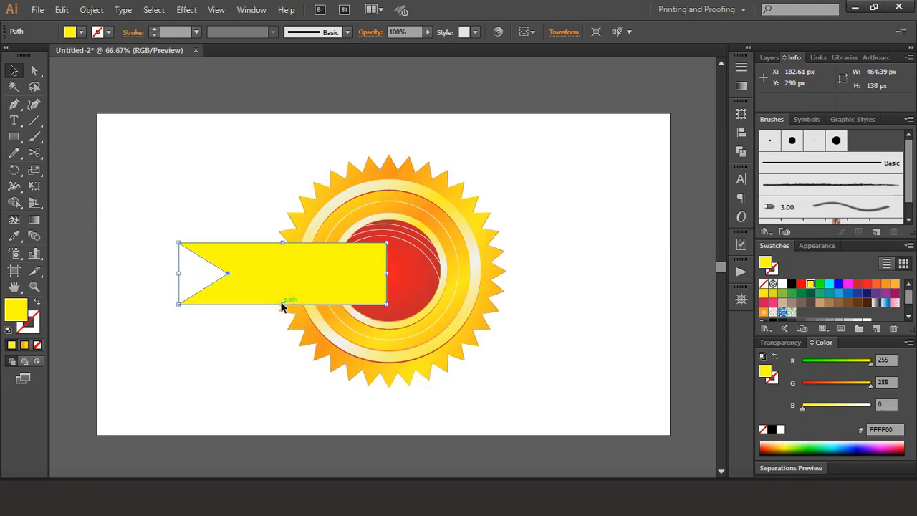
drag(13, 170, 50, 169)
drag(283, 274, 386, 244)
alt+click(387, 244)
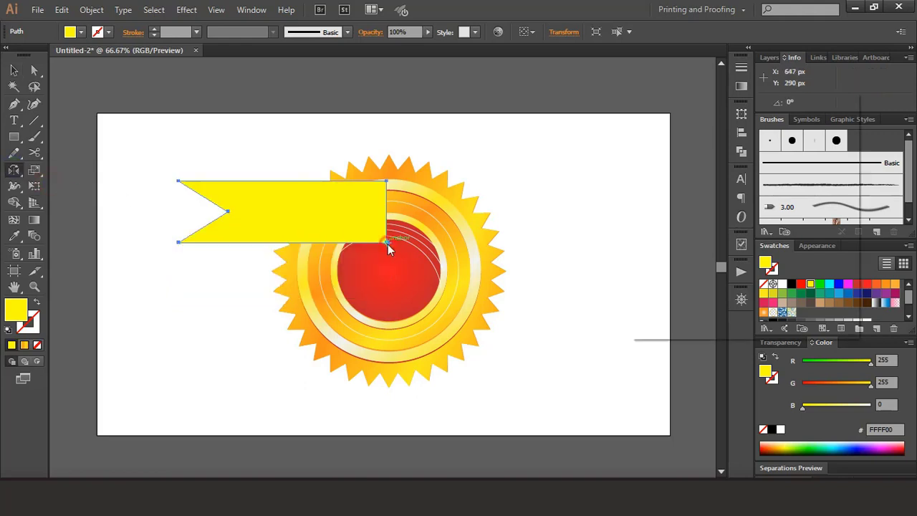
click(657, 168)
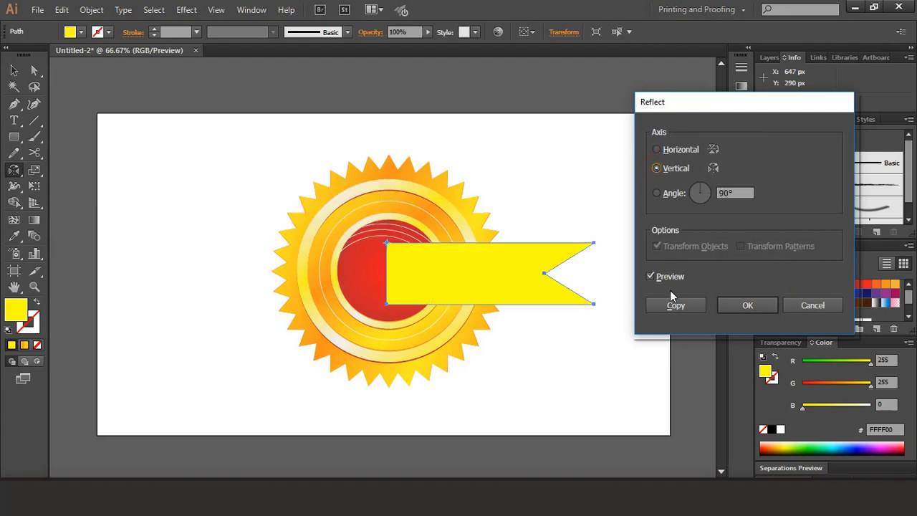
click(676, 306)
click(14, 70)
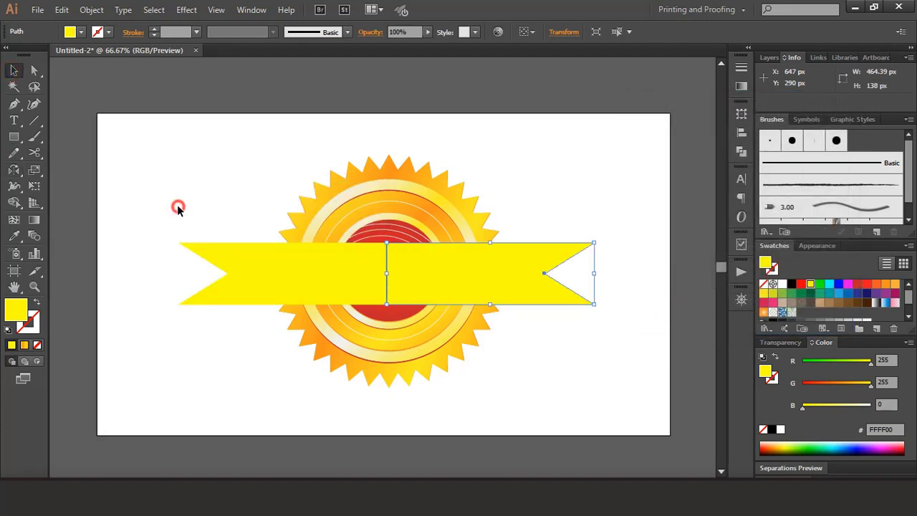
click(177, 207)
Select both yellow banner halves and unite them into a single shape with Pathfinder
click(440, 285)
shift+click(361, 273)
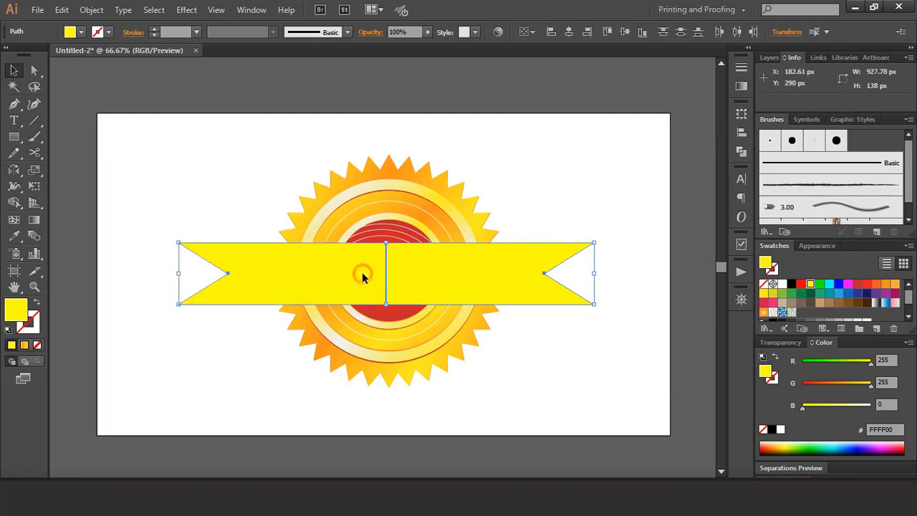
click(742, 151)
click(585, 133)
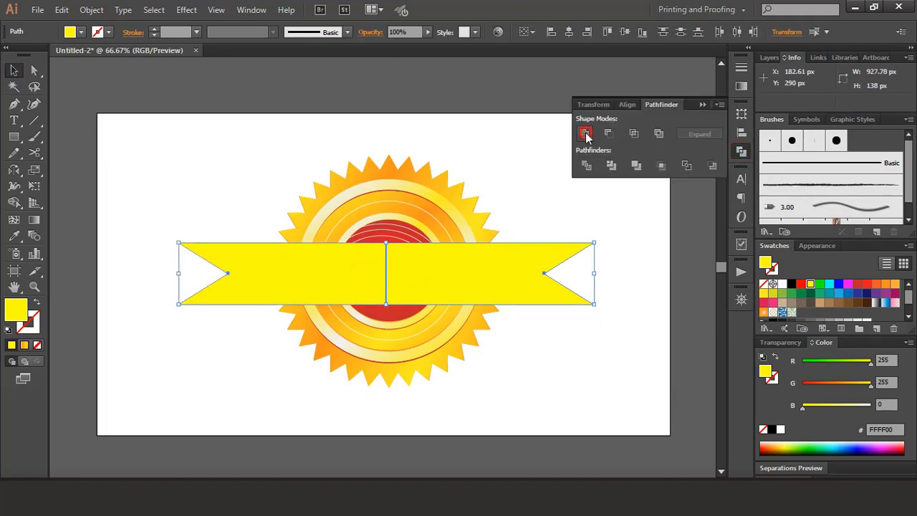
click(705, 105)
click(541, 176)
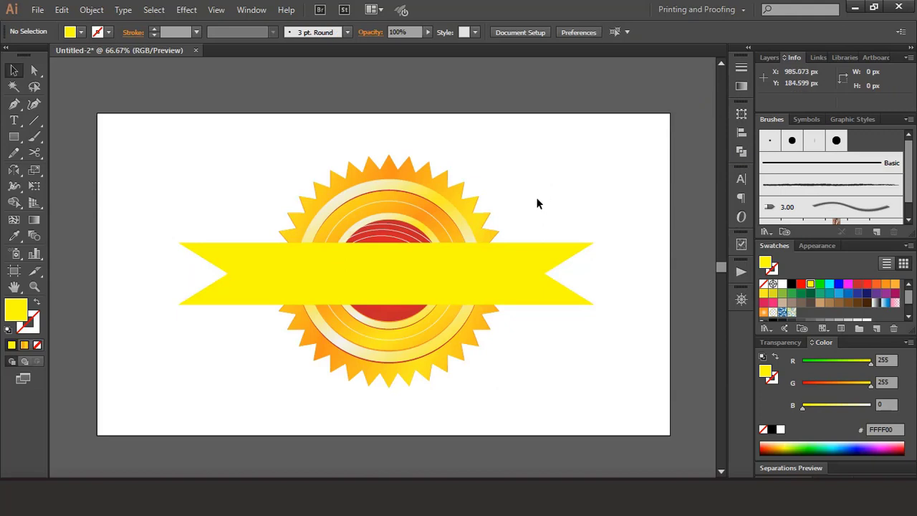
Move the yellow banner off the badge to the empty area below the artboard
scroll(538, 205, down, 1)
drag(522, 254, 528, 395)
scroll(533, 328, down, 3)
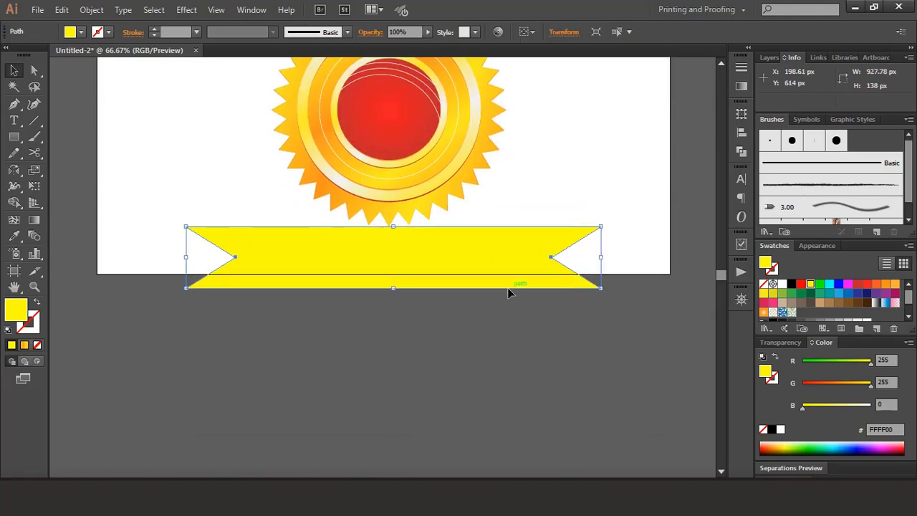
drag(509, 293, 477, 371)
click(120, 318)
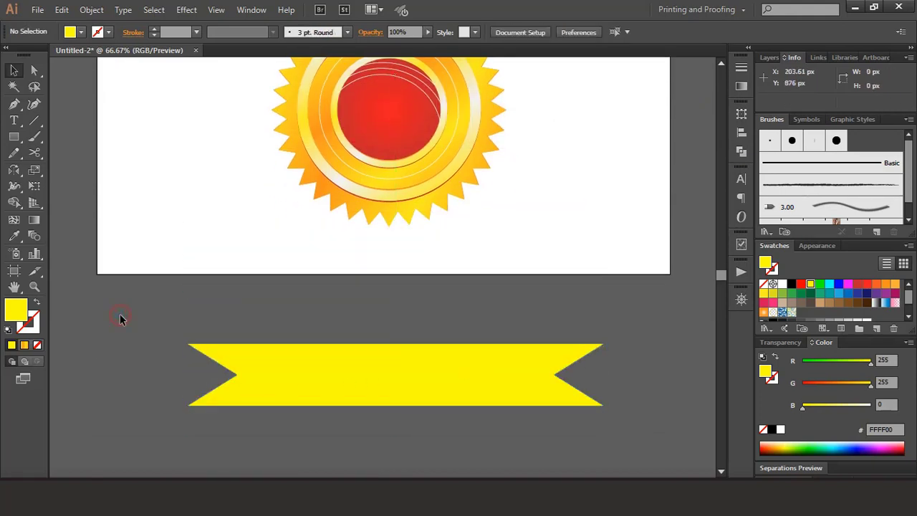
Draw a thin rectangle about 935 × 45 px along the banner's middle and fill it with dark blue 1B1464
click(13, 136)
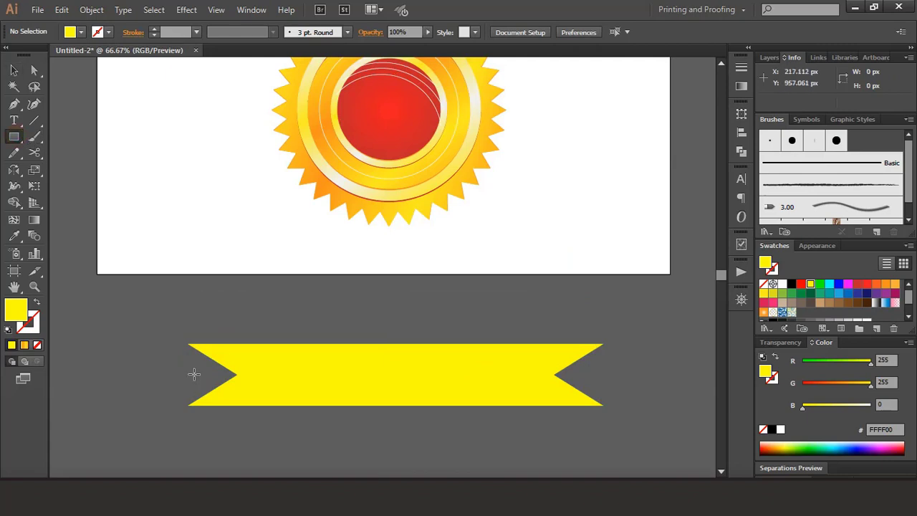
drag(184, 366, 604, 385)
click(14, 70)
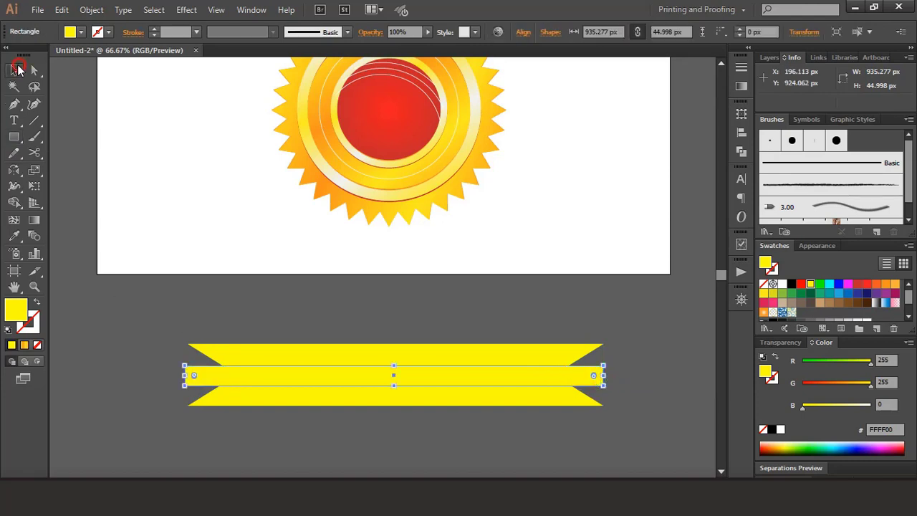
click(866, 293)
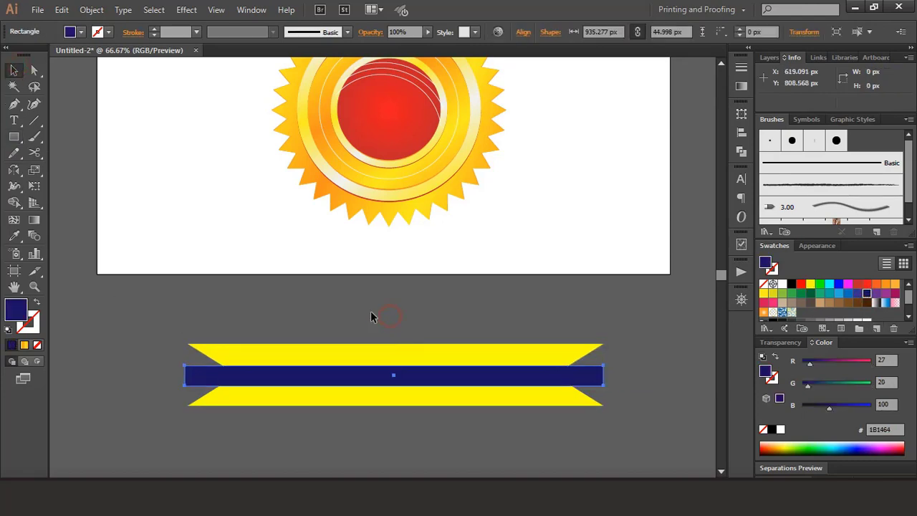
Select the yellow banner together with the dark blue stripe and align their vertical centers
drag(371, 313, 444, 440)
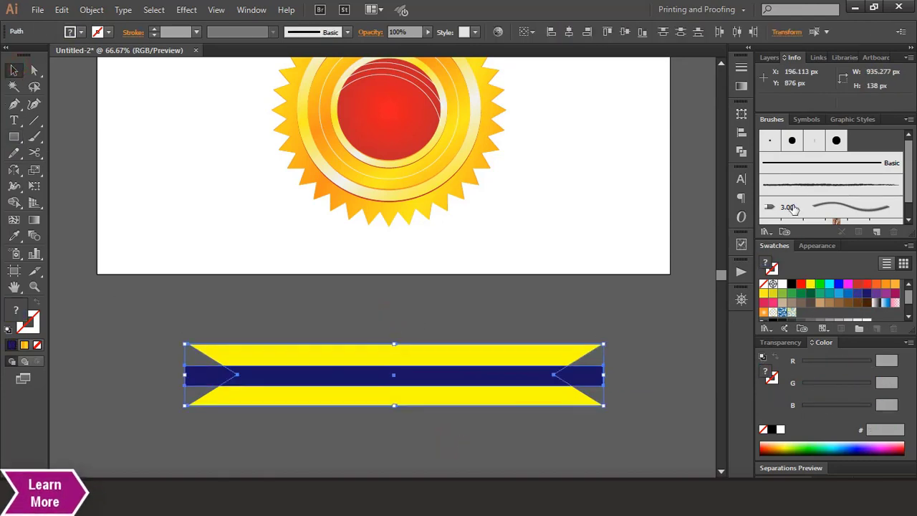
click(625, 32)
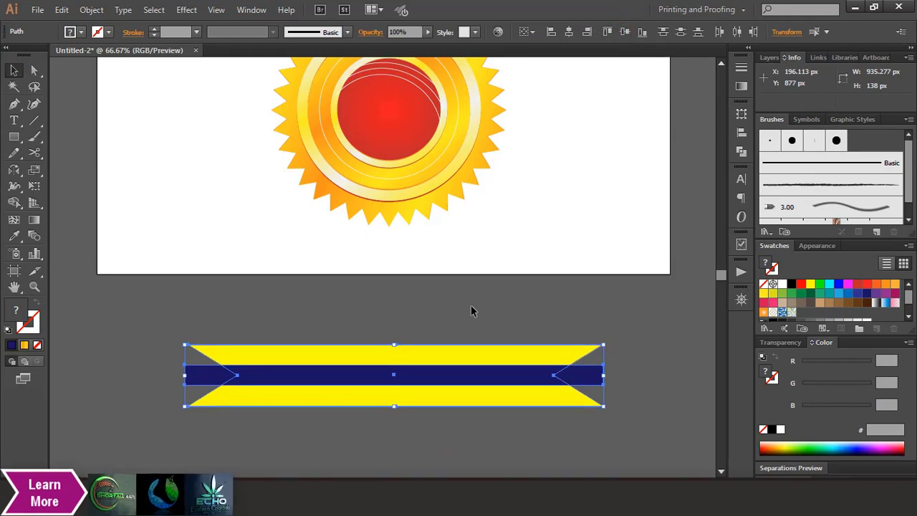
Increase the dark blue stripe's height to about 53 px and vertically center it with the yellow banner again
click(464, 319)
click(369, 378)
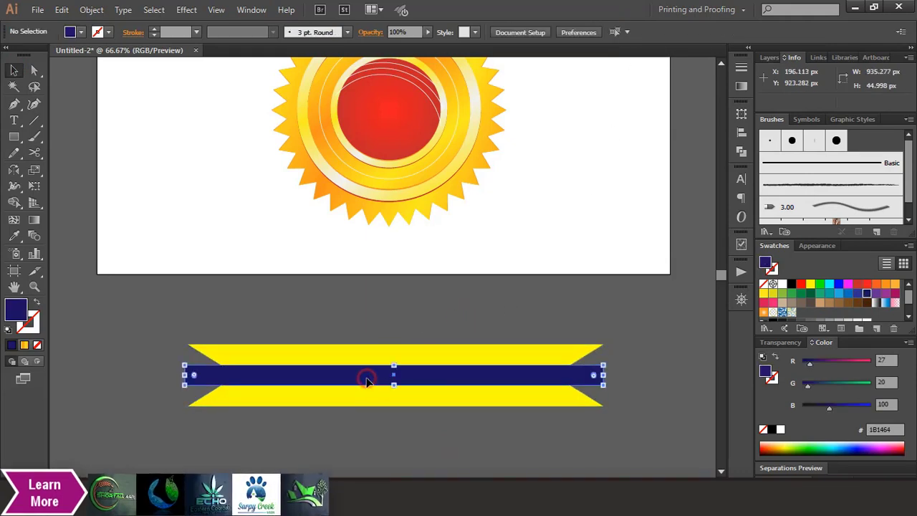
drag(393, 366, 395, 362)
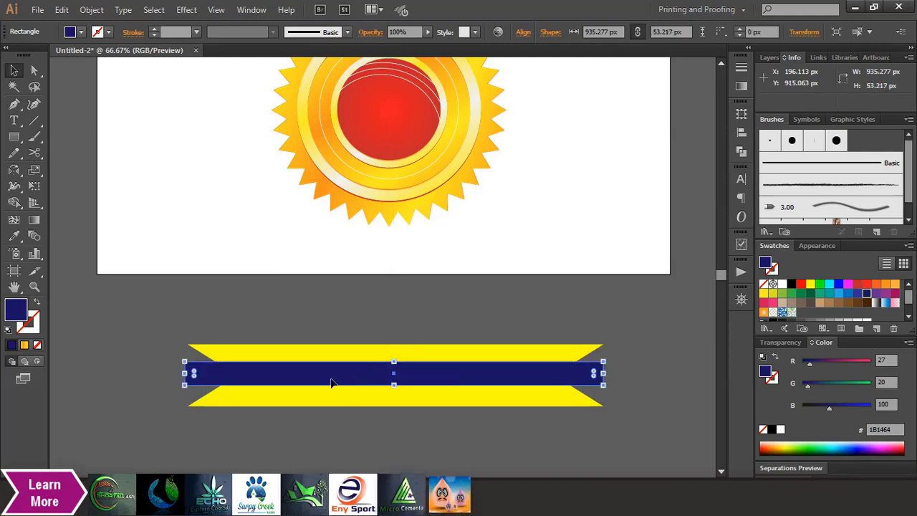
click(153, 356)
drag(153, 340, 380, 430)
click(624, 33)
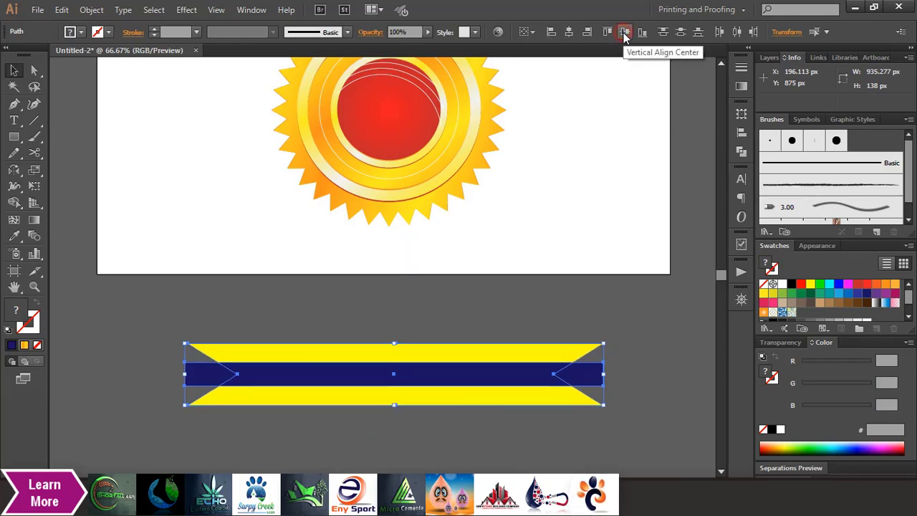
Use the Shape Builder to fill the banner's upper and lower yellow bands with red C1272D
click(14, 202)
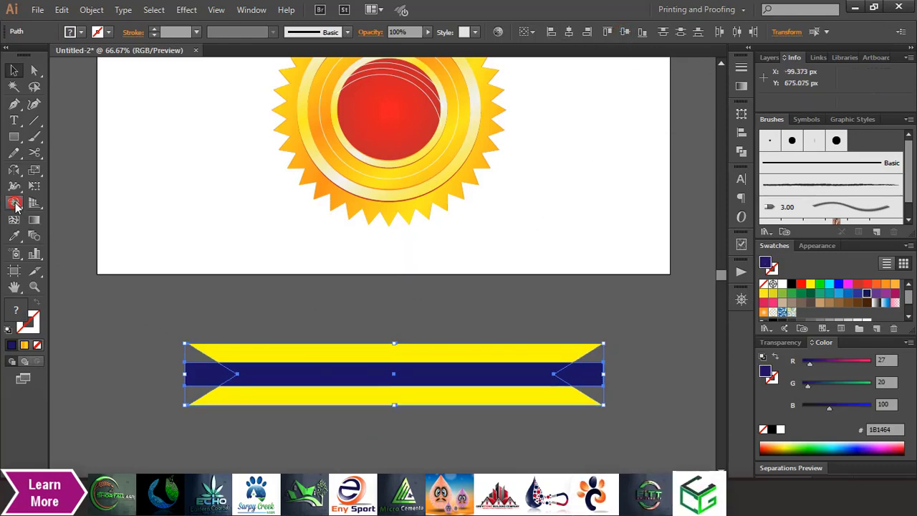
click(858, 284)
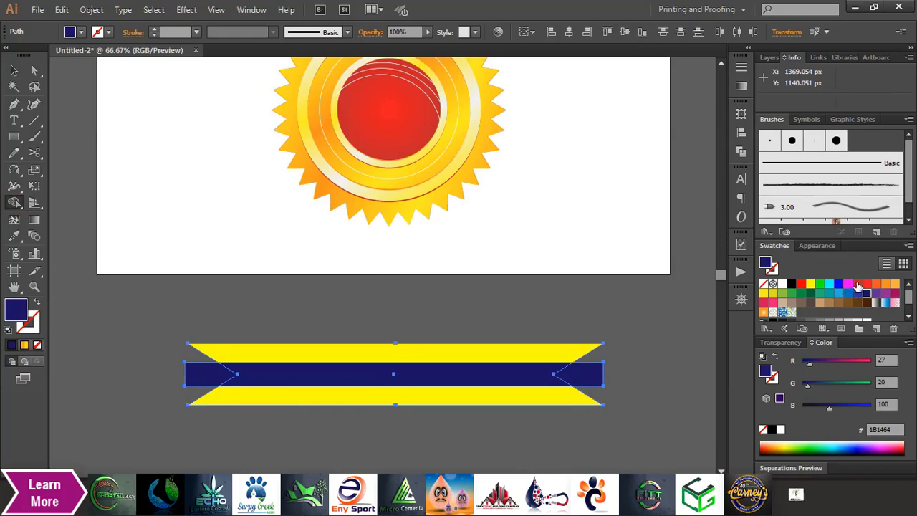
click(485, 352)
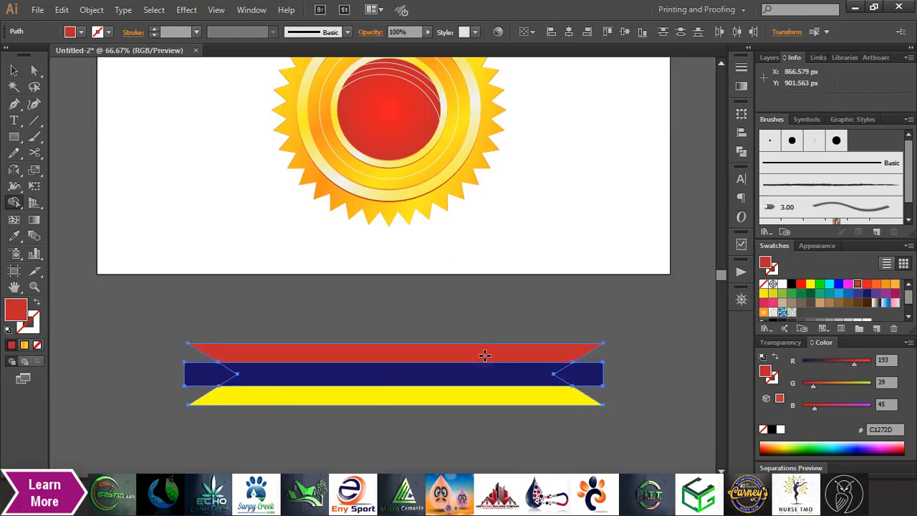
click(468, 393)
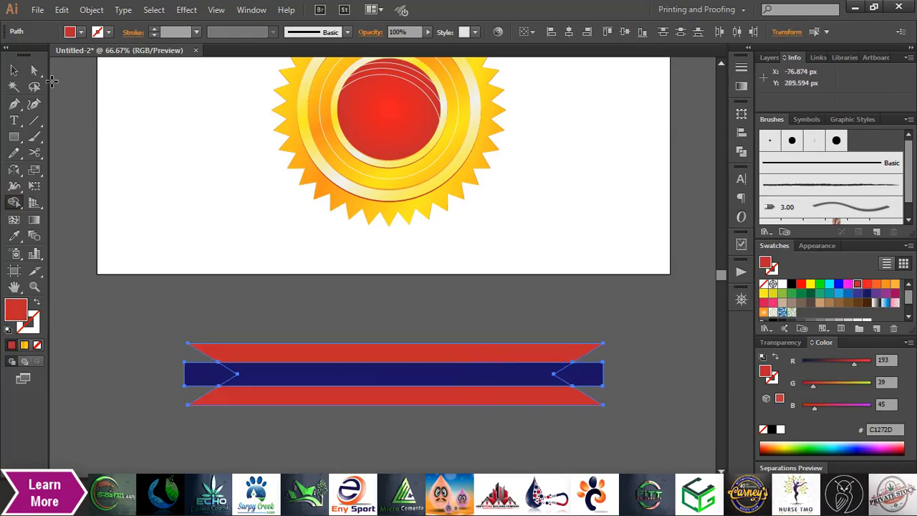
Delete the dark blue stripe covering the banner's middle
click(13, 74)
click(151, 307)
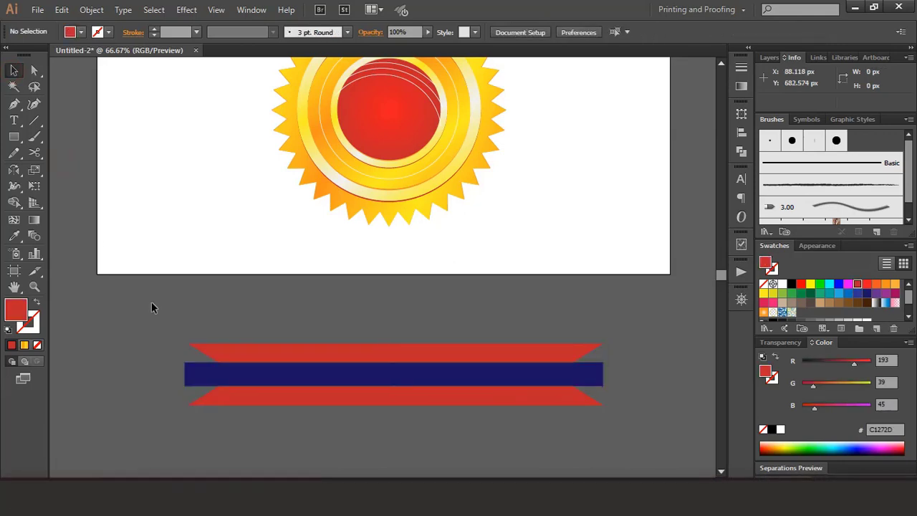
click(202, 387)
key(Delete)
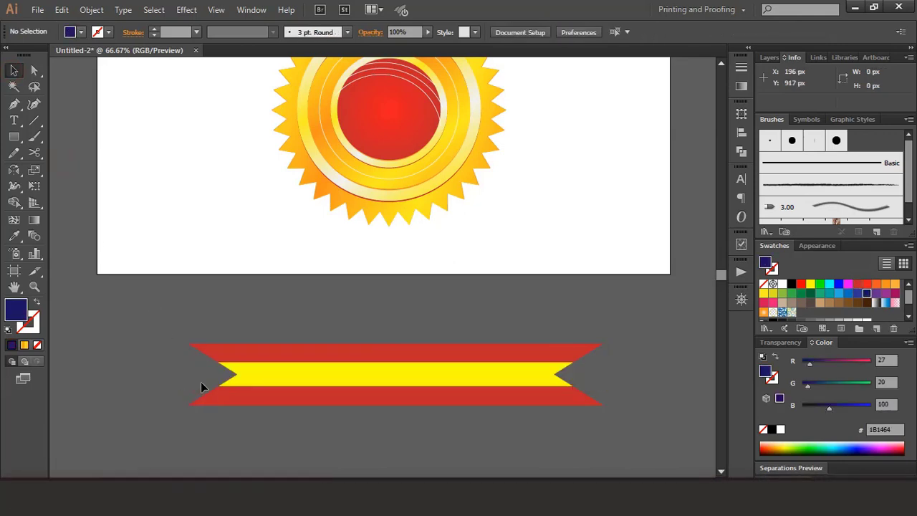
Apply a white-to-black linear gradient to the banner's upper band and add a color stop at about 49%
click(343, 350)
click(742, 87)
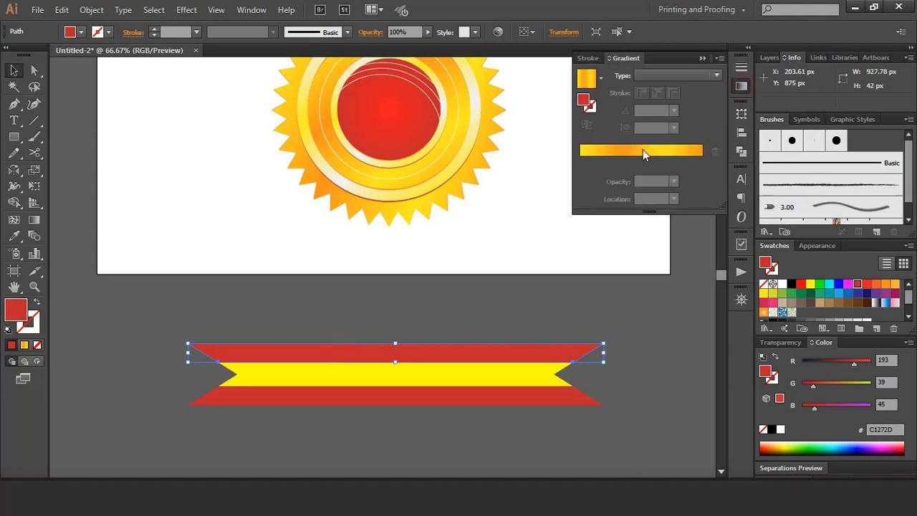
click(602, 79)
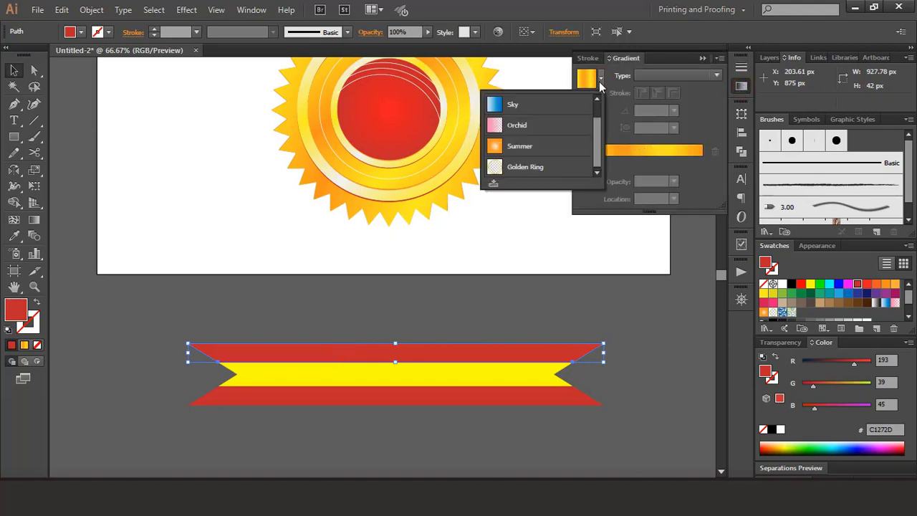
scroll(524, 136, up, 1)
click(520, 107)
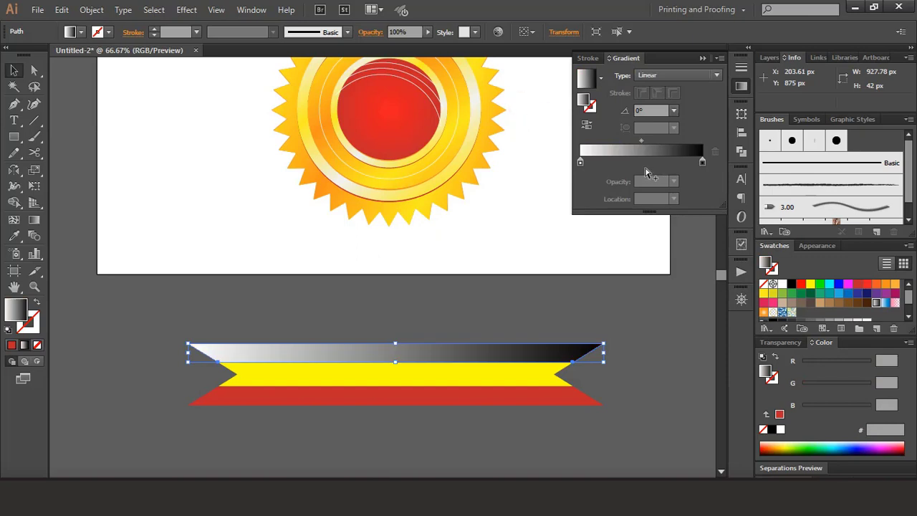
click(640, 163)
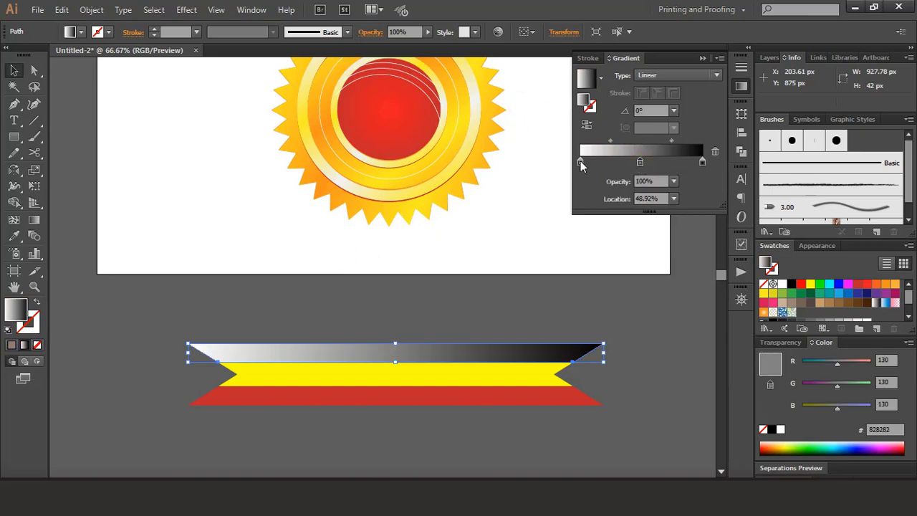
Set both end stops of the upper band's gradient to dark red C1272D
double_click(581, 161)
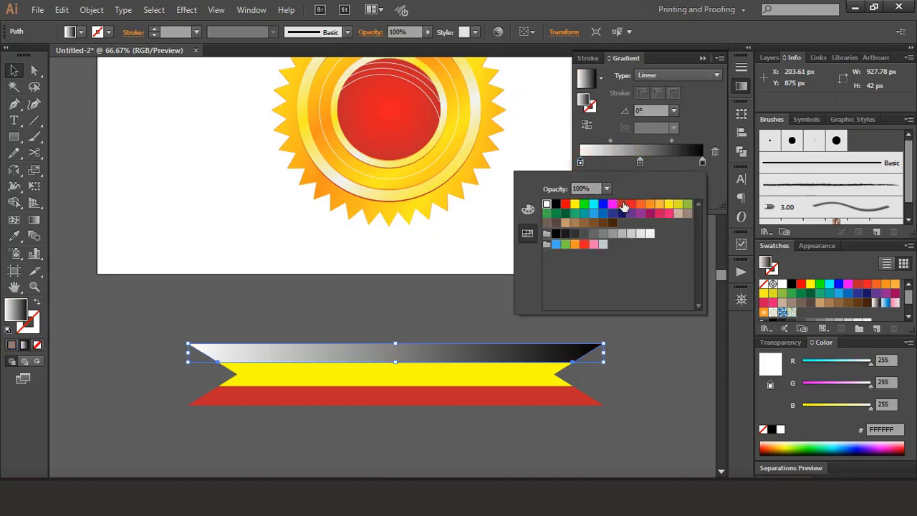
click(622, 205)
click(702, 165)
double_click(702, 165)
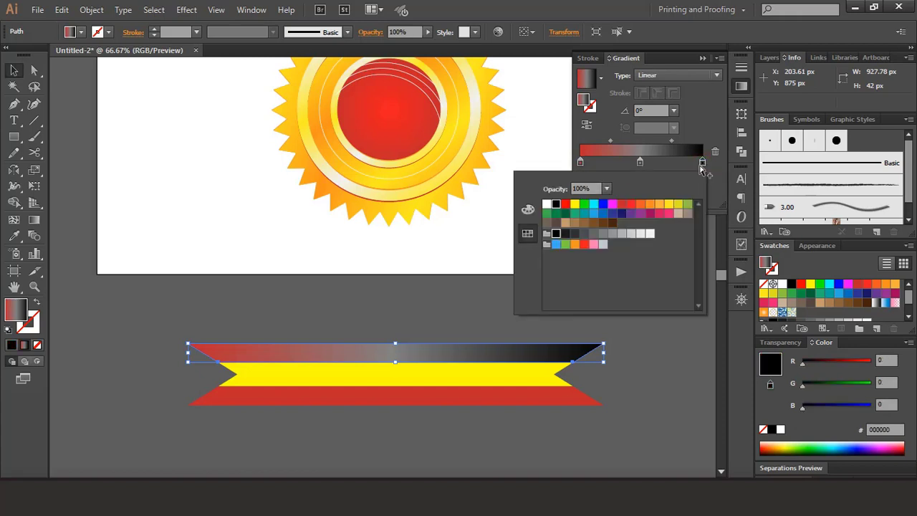
click(620, 206)
Set the middle stop of the upper band's gradient to bright red ED1C24 and deselect the band
click(640, 161)
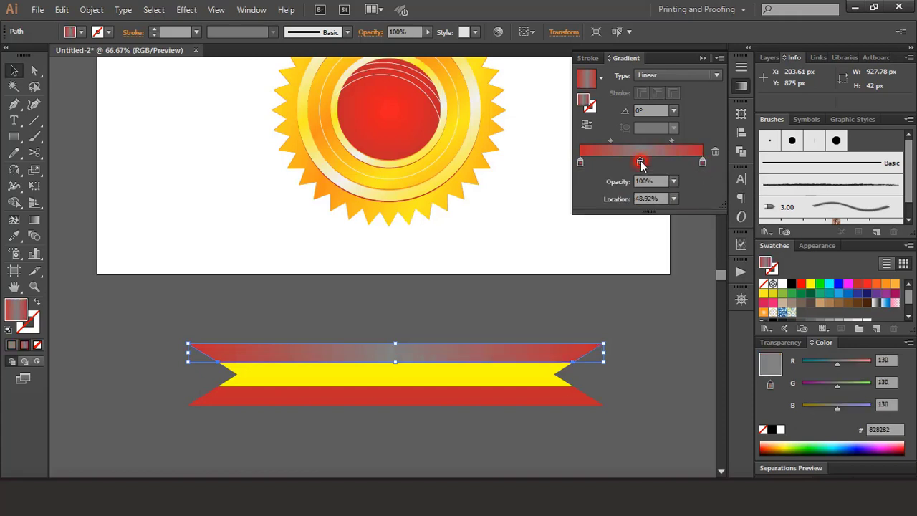
double_click(640, 161)
click(631, 205)
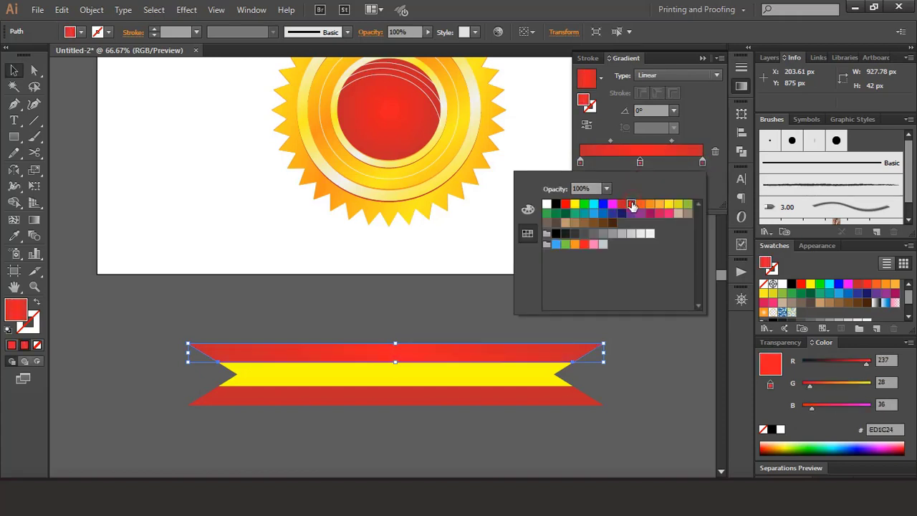
click(565, 205)
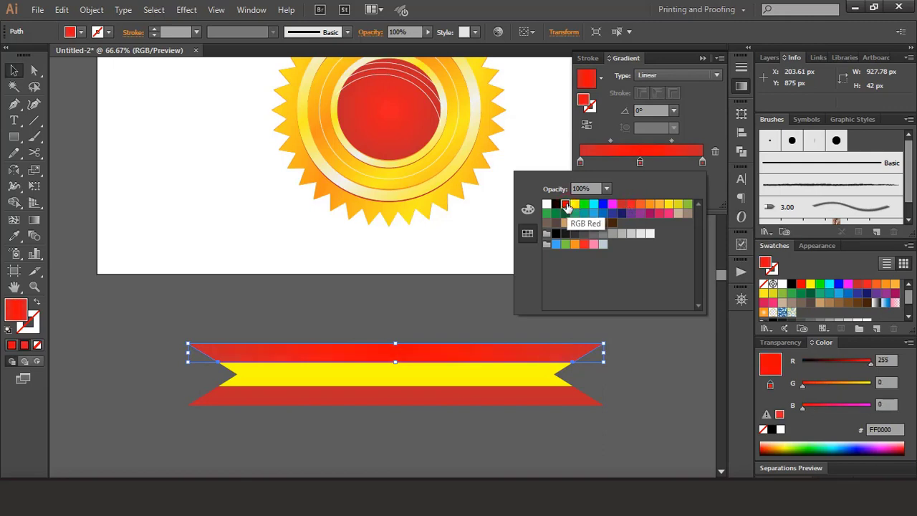
click(631, 205)
click(449, 302)
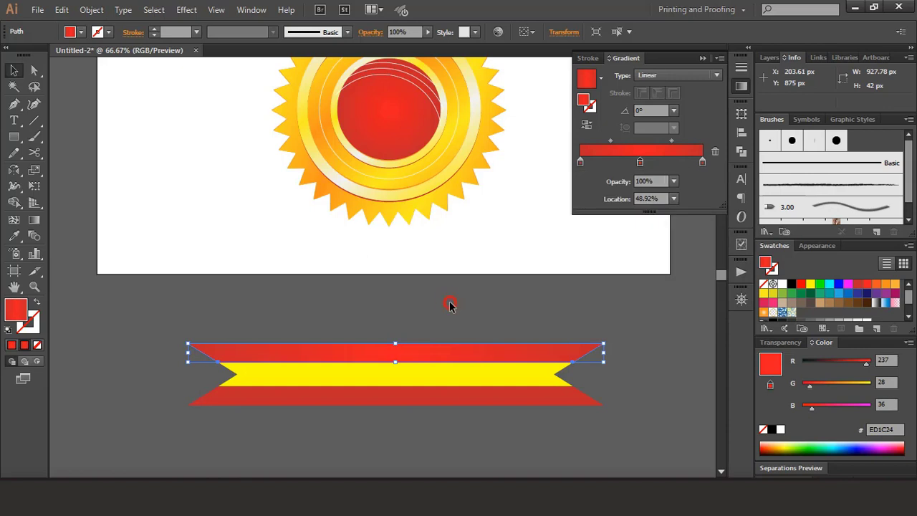
click(449, 302)
Fill the banner's middle band with a linear gradient that has light gray CCCCCC ends and a white FFFFFF center
click(351, 397)
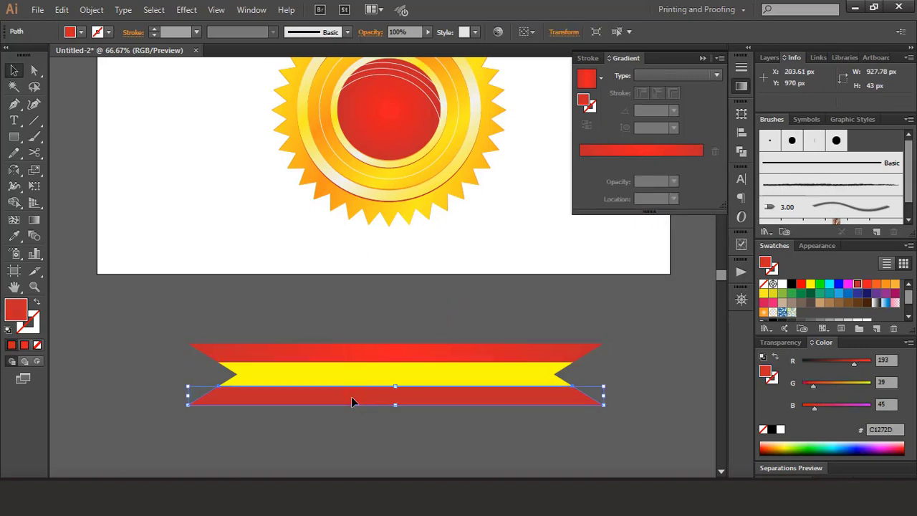
click(358, 373)
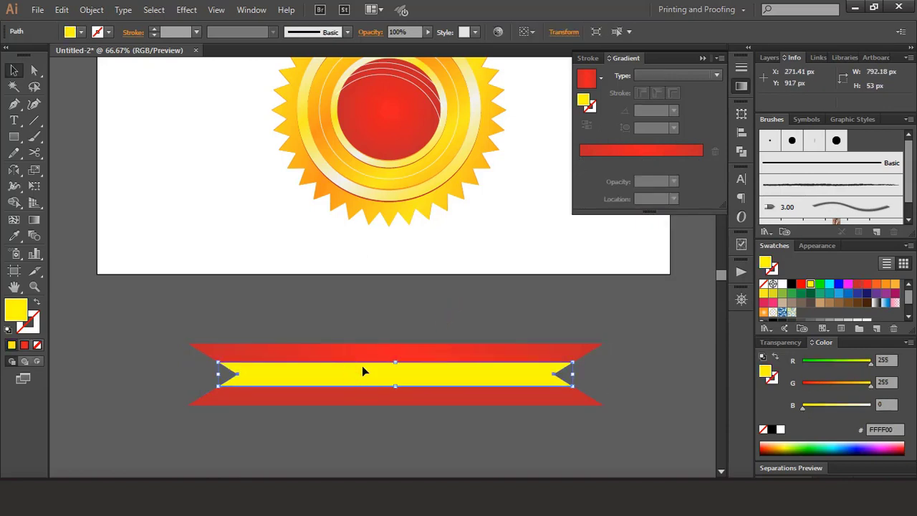
click(635, 151)
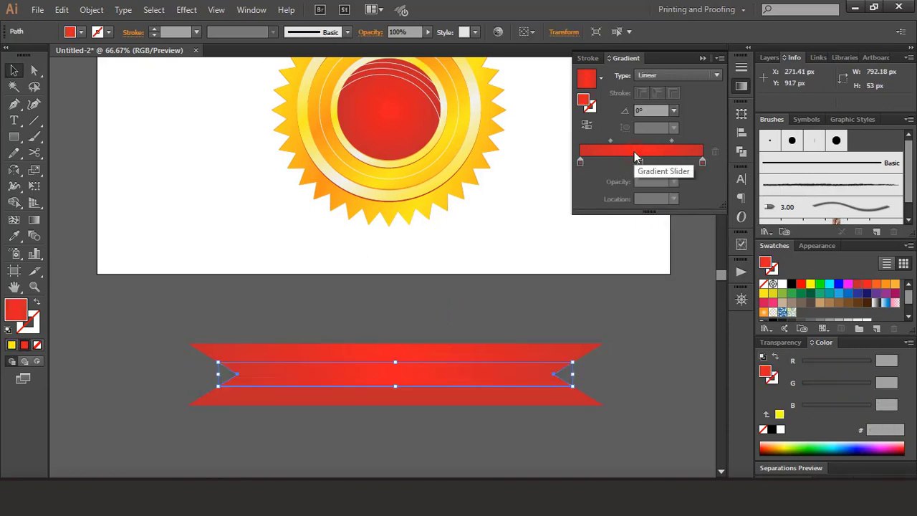
double_click(580, 162)
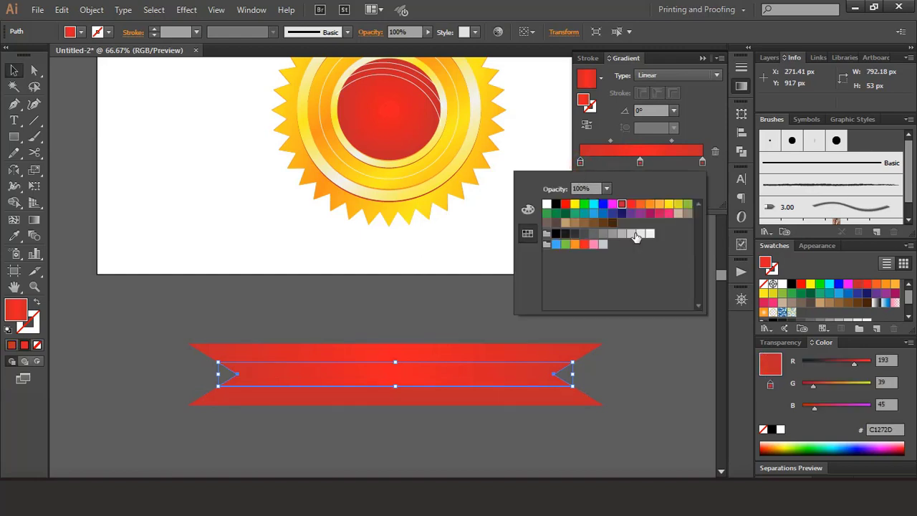
click(631, 235)
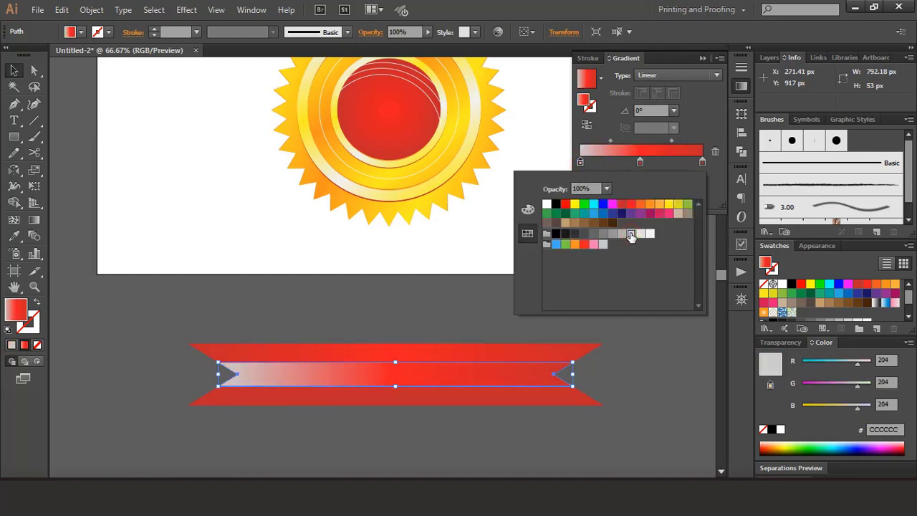
double_click(702, 163)
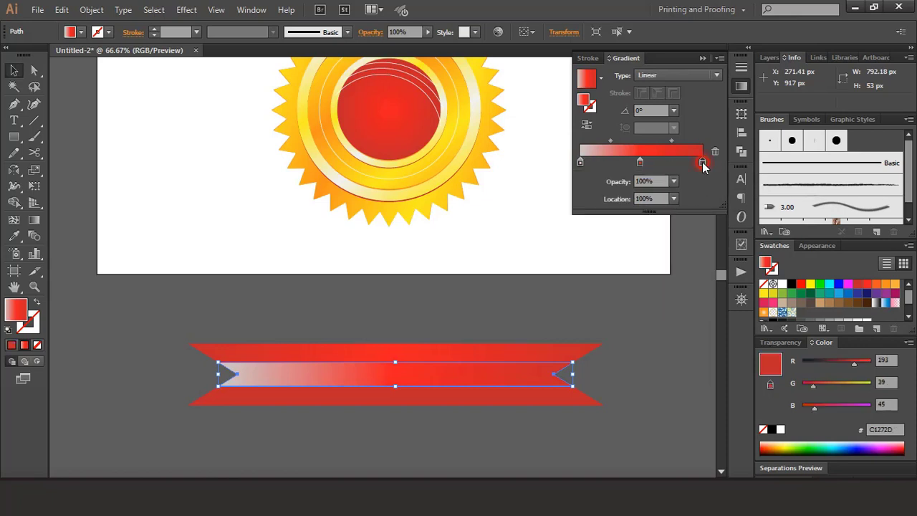
click(629, 238)
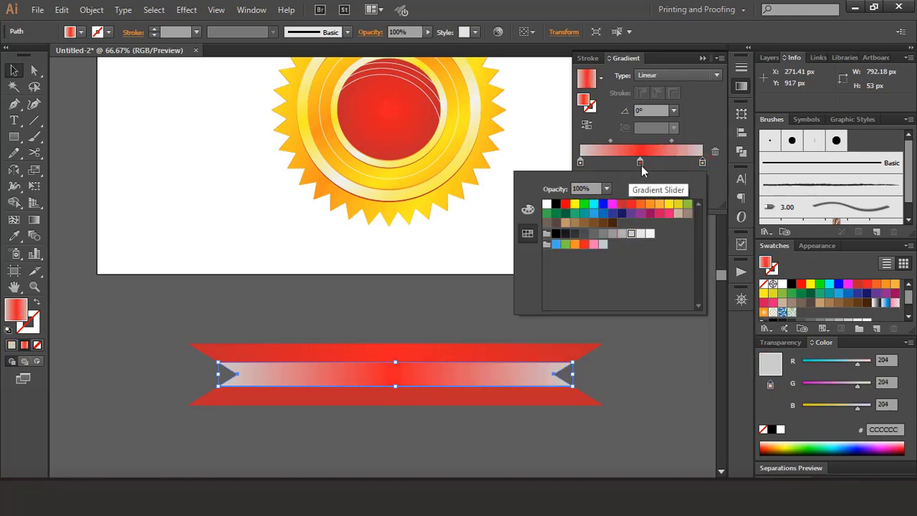
double_click(640, 162)
click(548, 205)
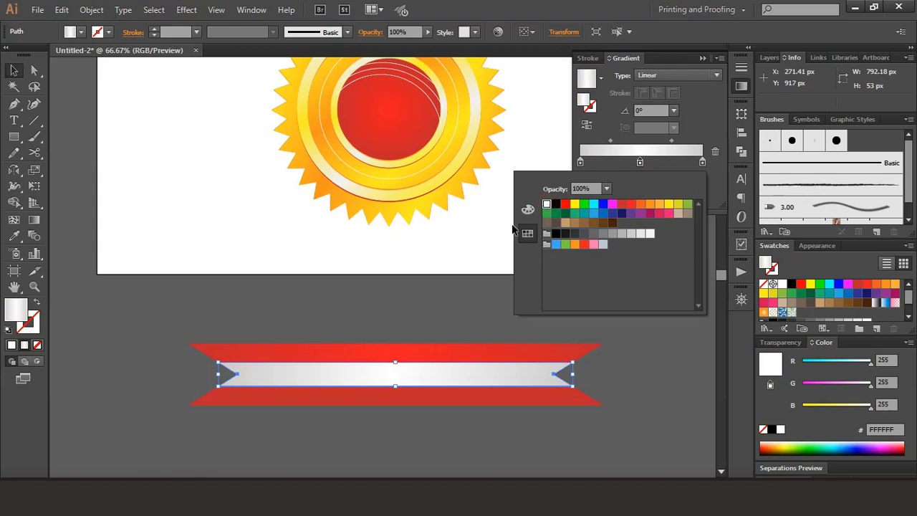
click(425, 306)
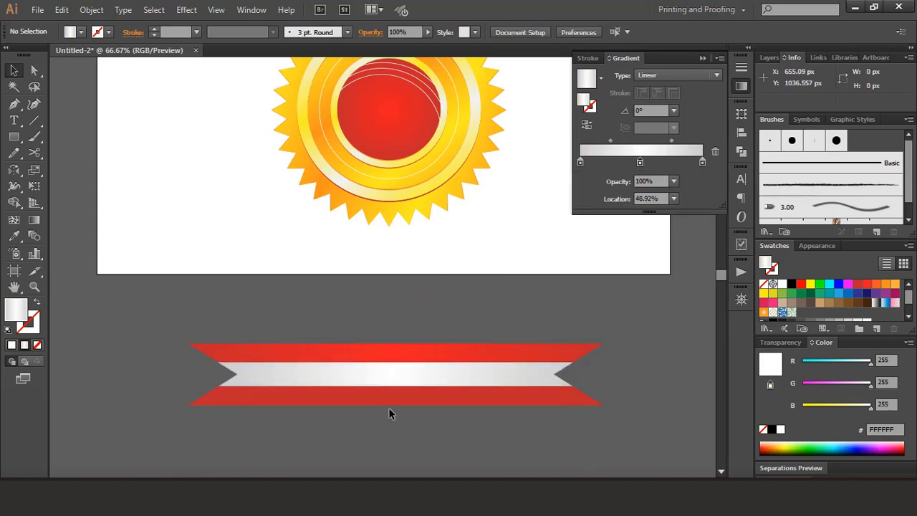
Fill the banner's lower band with a linear gradient that has dark blue ends and an RGB Blue 0000FF center
click(393, 400)
click(629, 148)
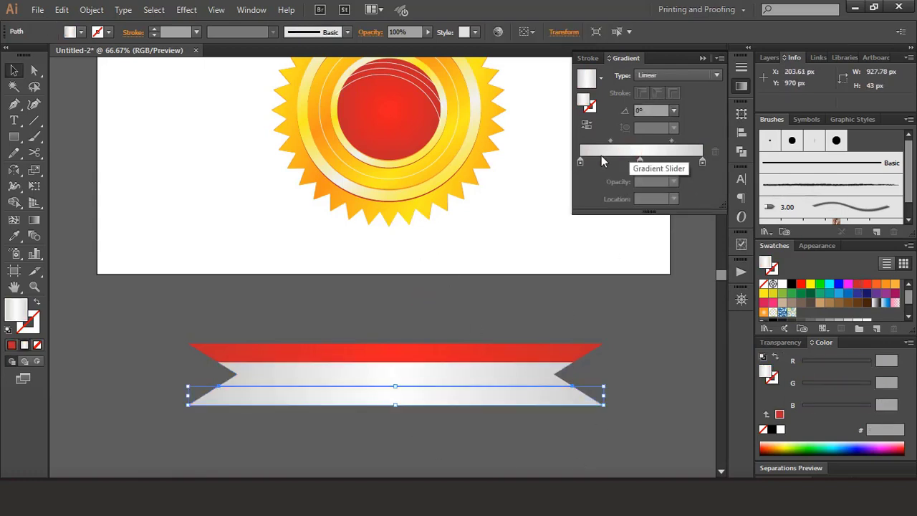
double_click(581, 162)
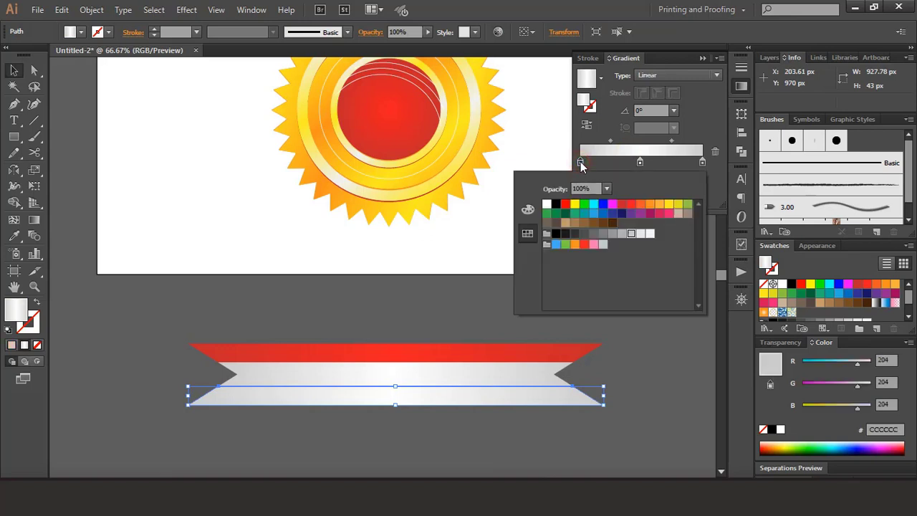
double_click(702, 162)
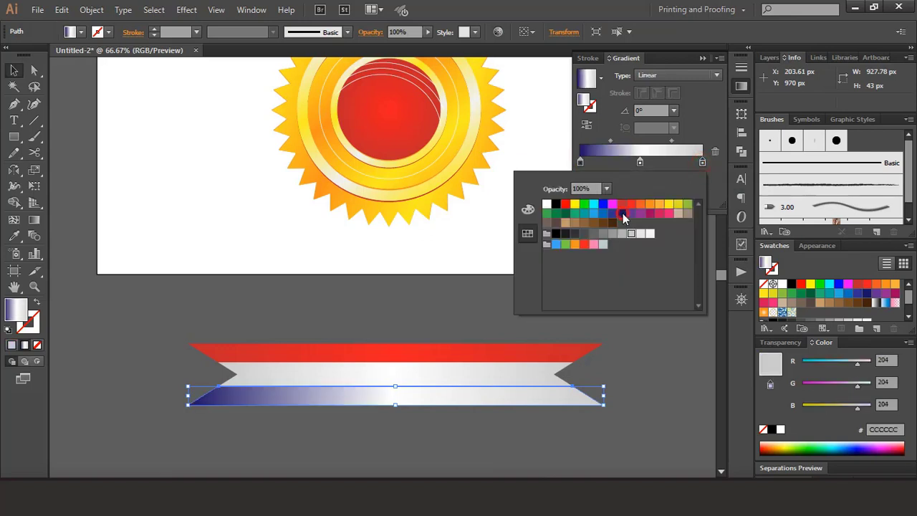
click(623, 213)
double_click(641, 161)
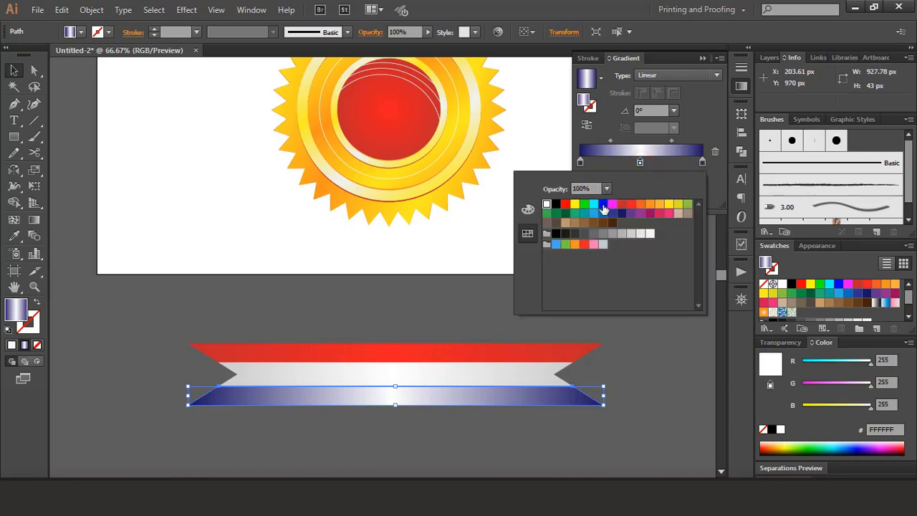
click(603, 206)
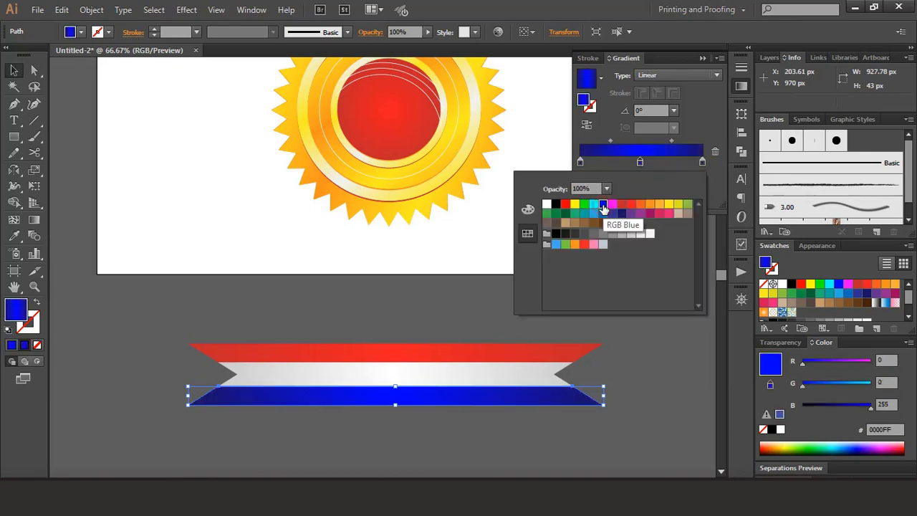
click(461, 305)
click(463, 307)
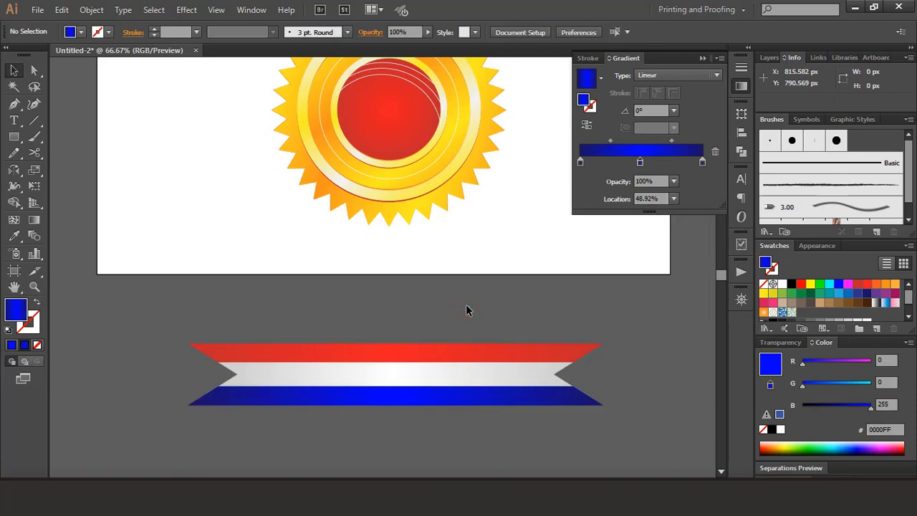
click(704, 59)
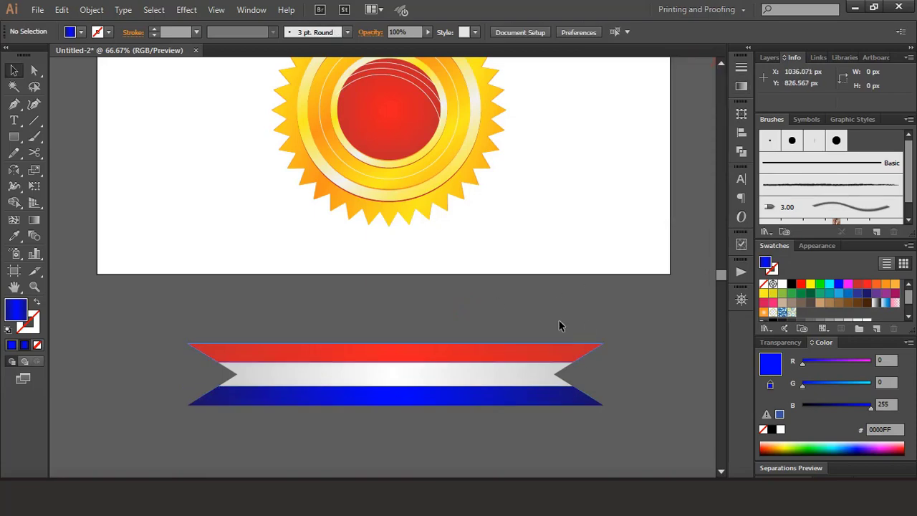
Group the three colored bands of the ribbon banner
drag(348, 324, 483, 446)
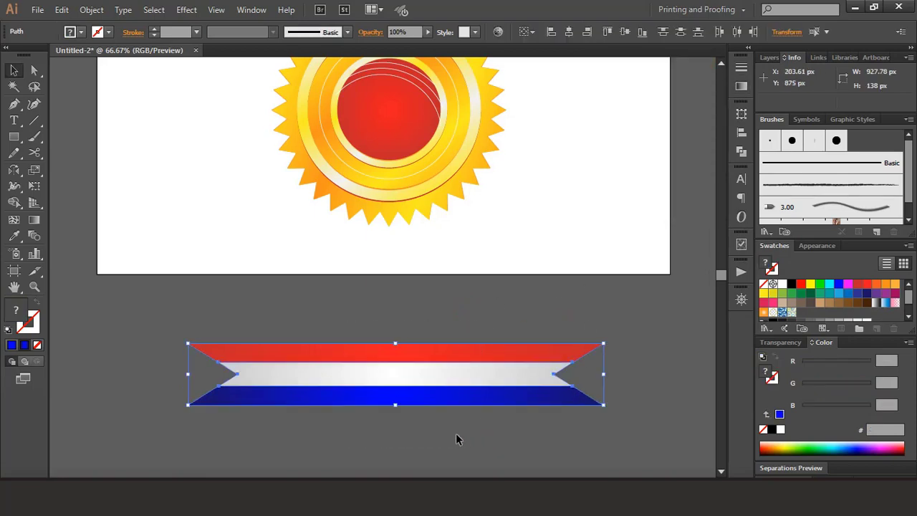
click(91, 9)
click(123, 60)
click(196, 265)
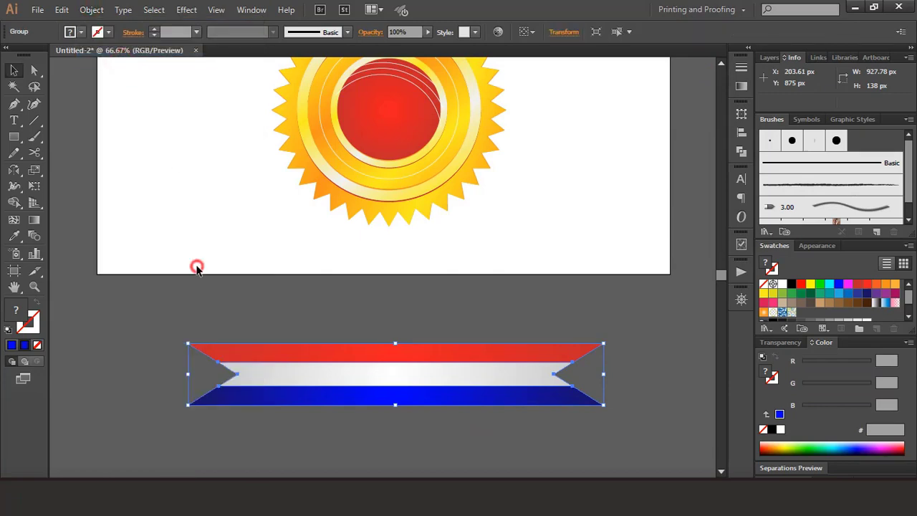
Move the grouped ribbon banner across the middle of the badge and send it to the back
scroll(274, 337, up, 2)
drag(390, 407, 390, 154)
right_click(512, 156)
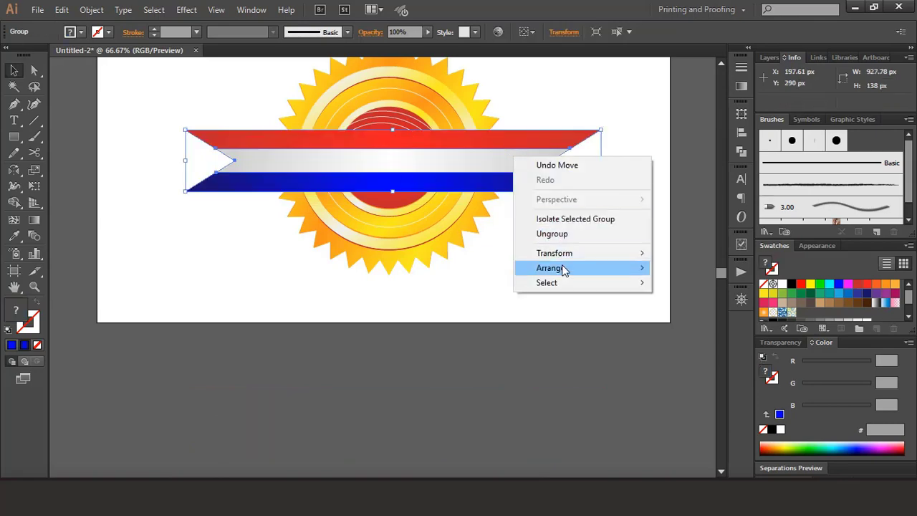
mouse_move(564, 269)
click(681, 315)
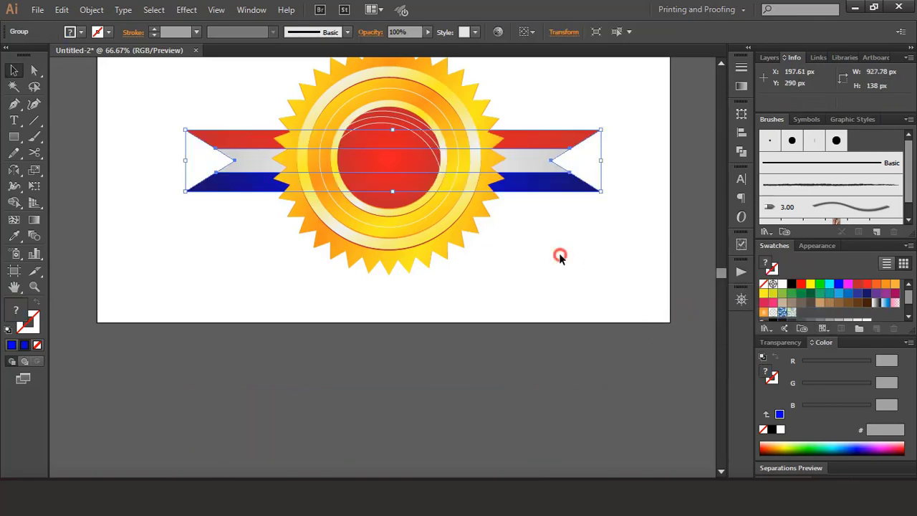
click(560, 258)
Enlarge the ribbon banner to about 986 by 142 px and lock it
scroll(559, 256, up, 3)
click(528, 232)
click(92, 9)
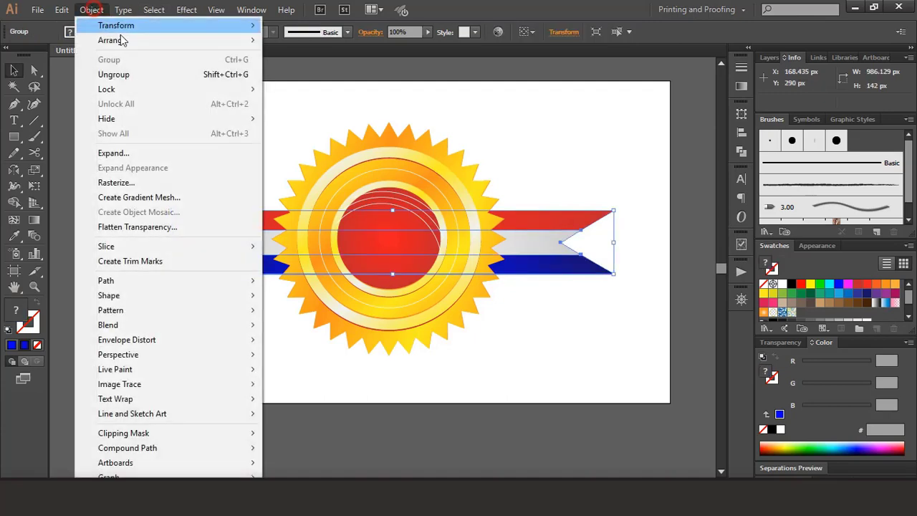
mouse_move(224, 98)
click(297, 88)
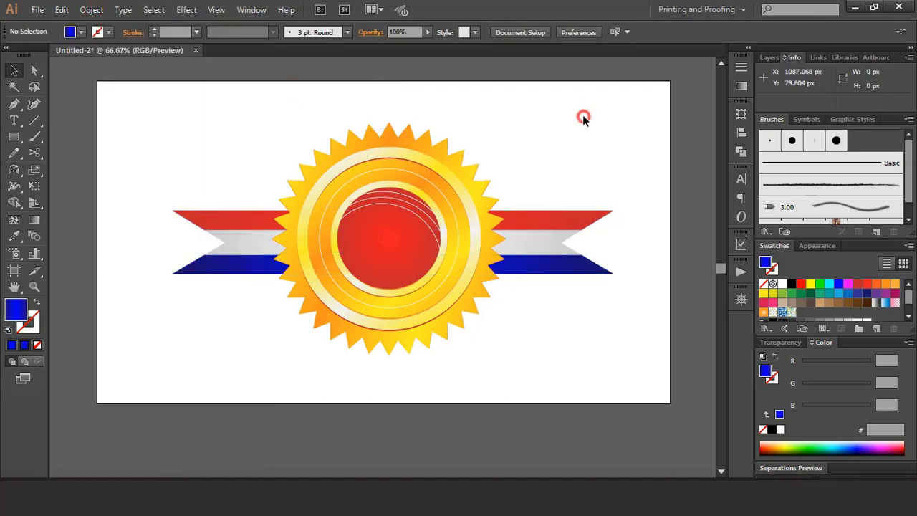
Cut the thin white circle inside the gold ring into two halves at its left and right anchor points with the Scissors tool
key(ctrl+plus)
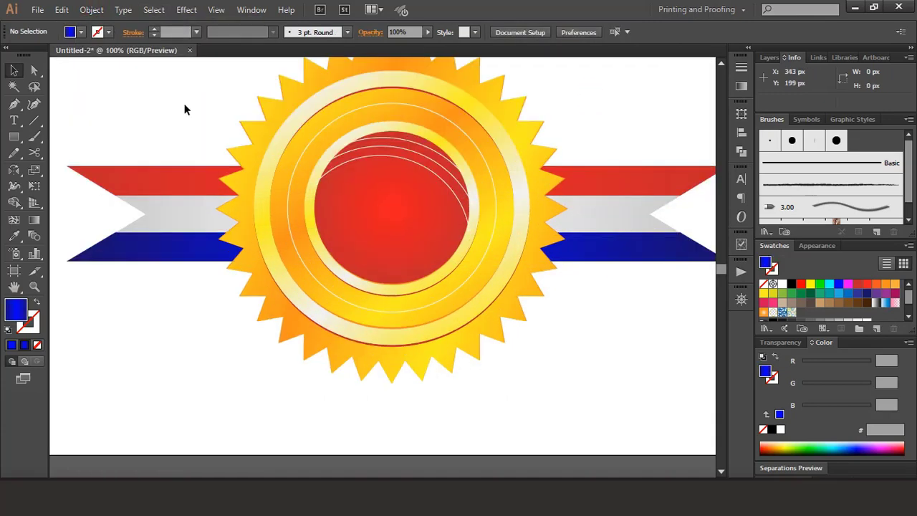
click(359, 105)
click(33, 153)
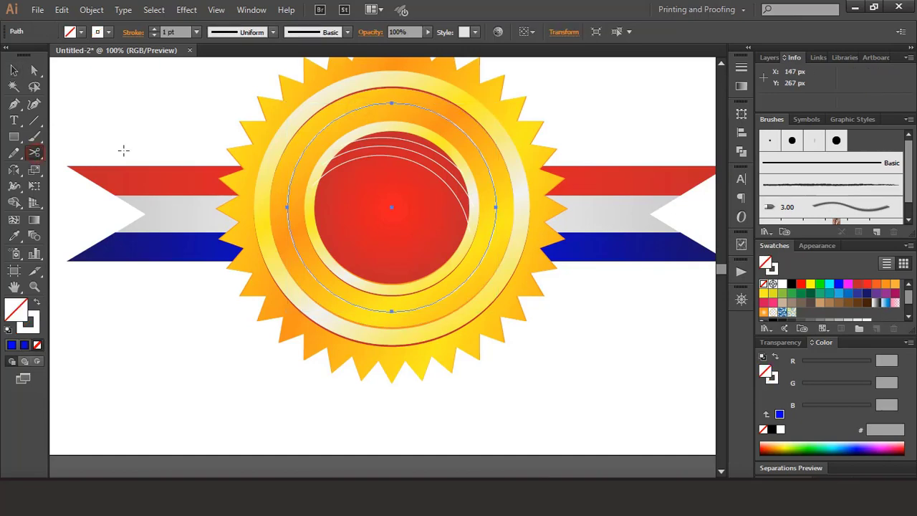
click(287, 207)
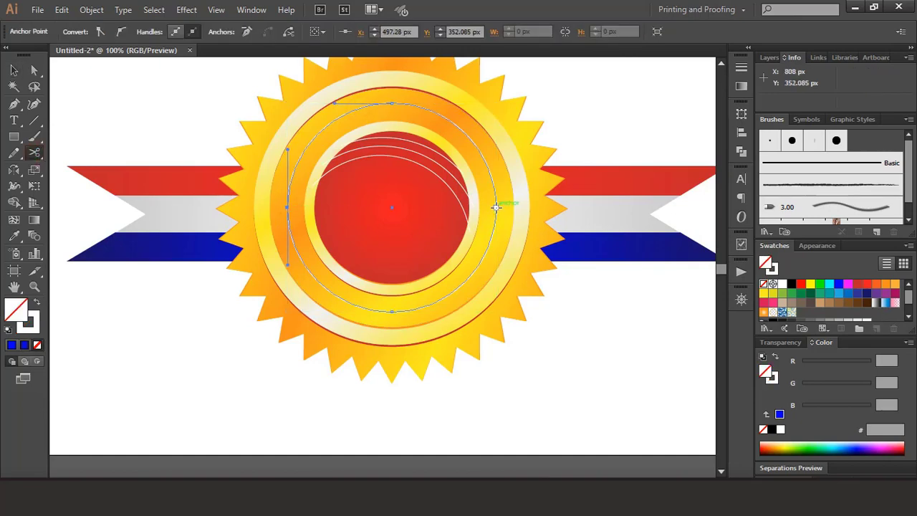
click(496, 207)
click(13, 70)
click(124, 101)
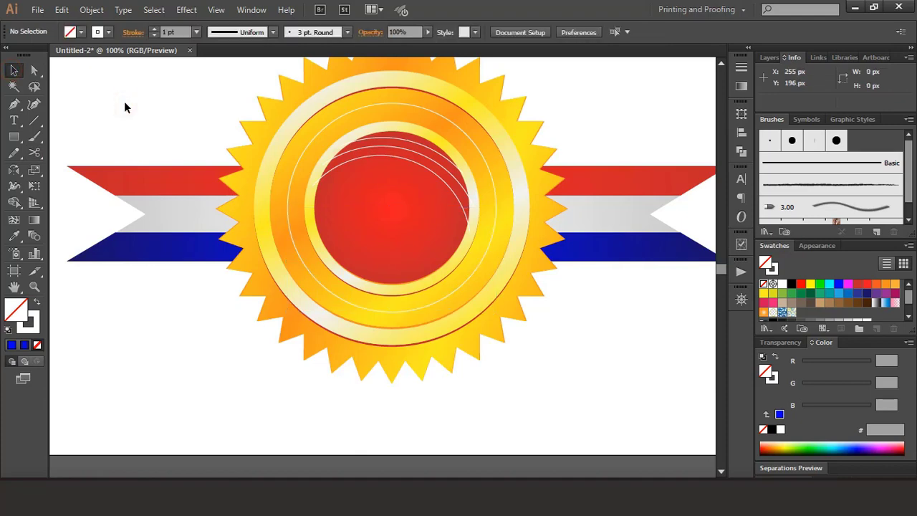
Draw a five-pointed star about 31 px wide on the circle's left cut point, with an RGB Blue 0000FF fill and no stroke
drag(14, 137, 68, 199)
drag(288, 207, 294, 217)
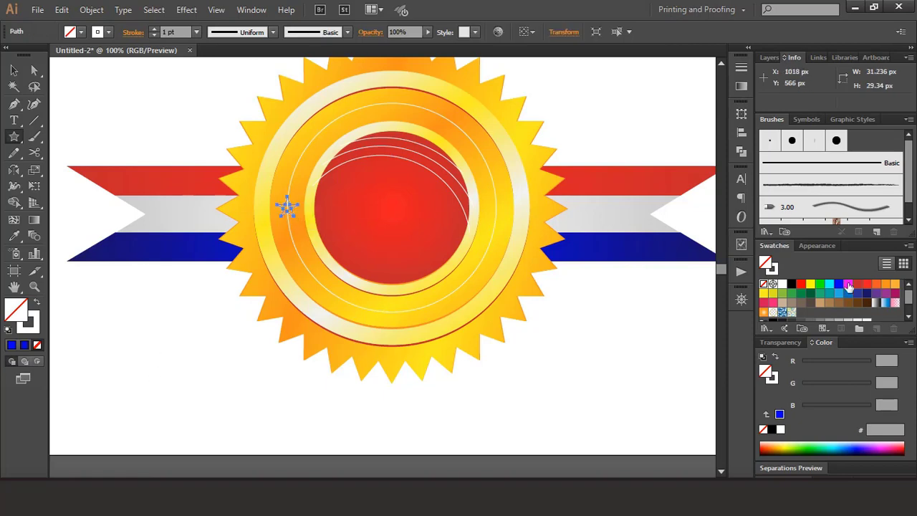
click(839, 285)
click(14, 69)
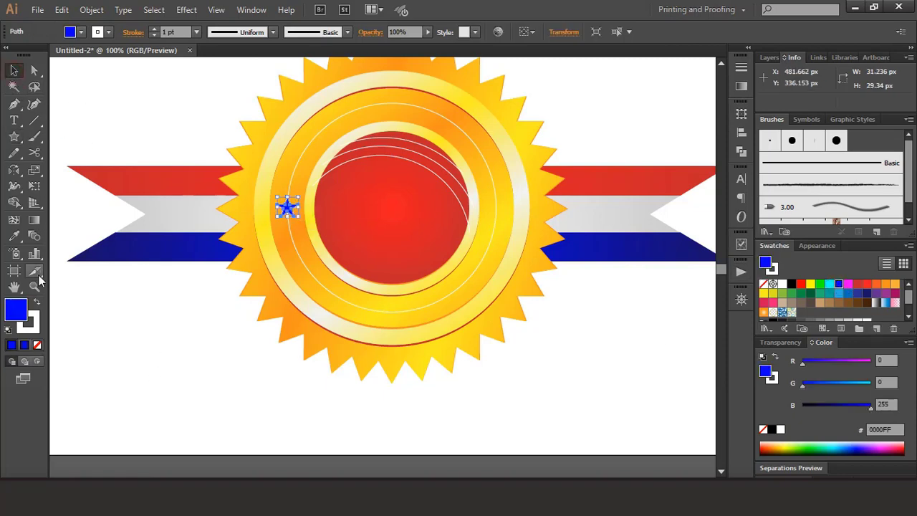
click(30, 321)
click(38, 346)
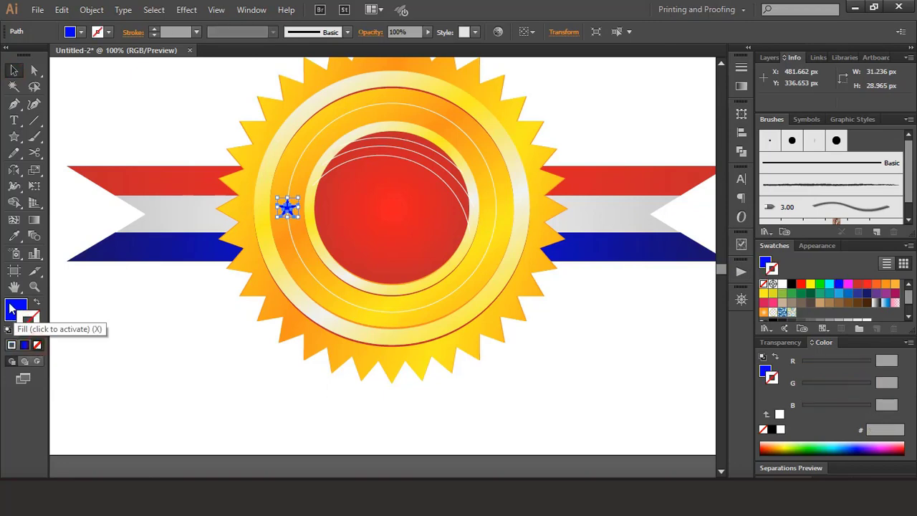
click(127, 305)
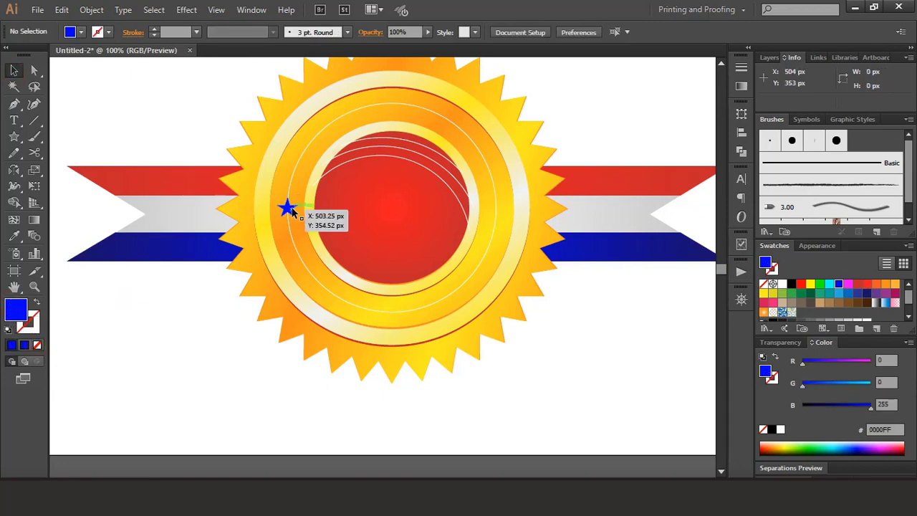
Duplicate the blue star onto the circle's right cut point
drag(292, 210, 502, 214)
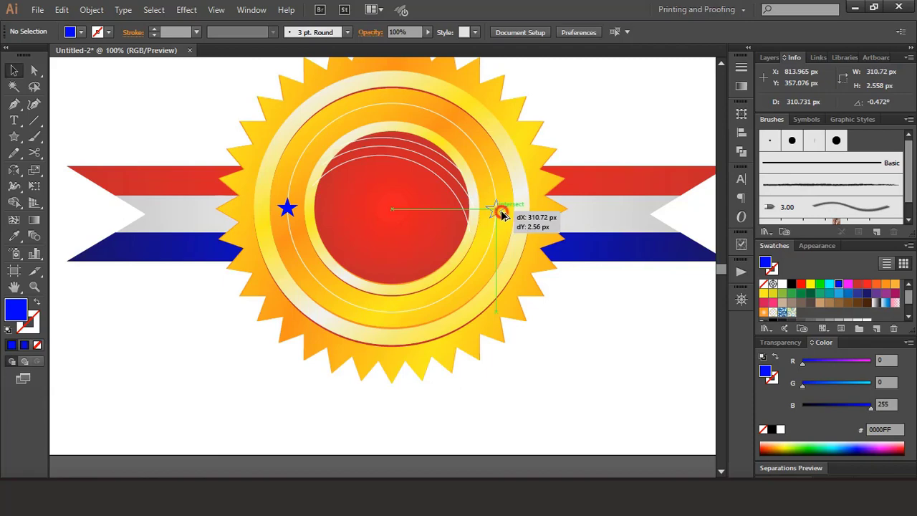
drag(502, 212, 501, 213)
click(87, 110)
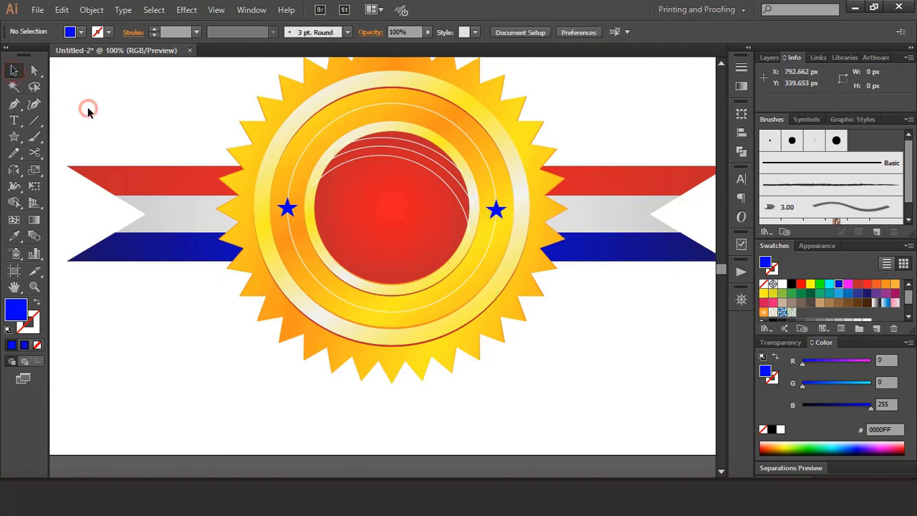
Add the text "ALL AMERICAN CRICKET LEAGUE" along the upper half of the thin circle
scroll(134, 122, up, 1)
click(347, 127)
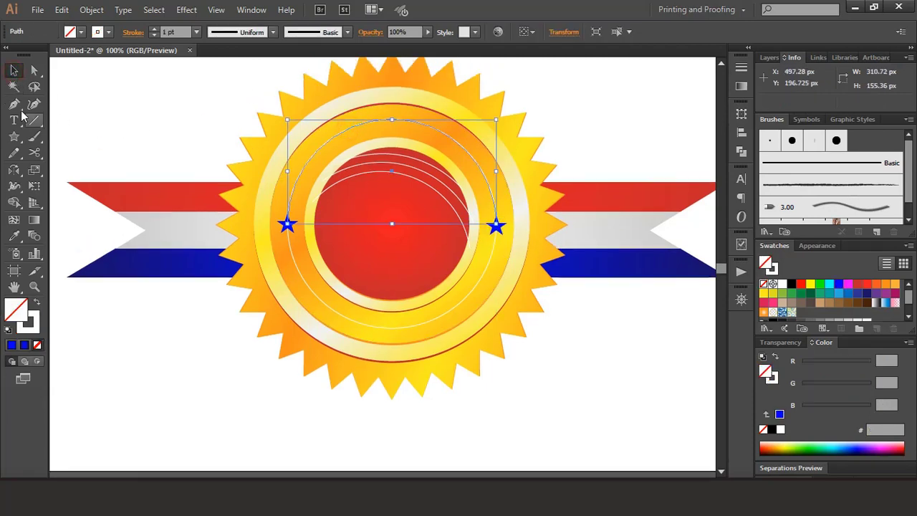
click(14, 120)
click(381, 116)
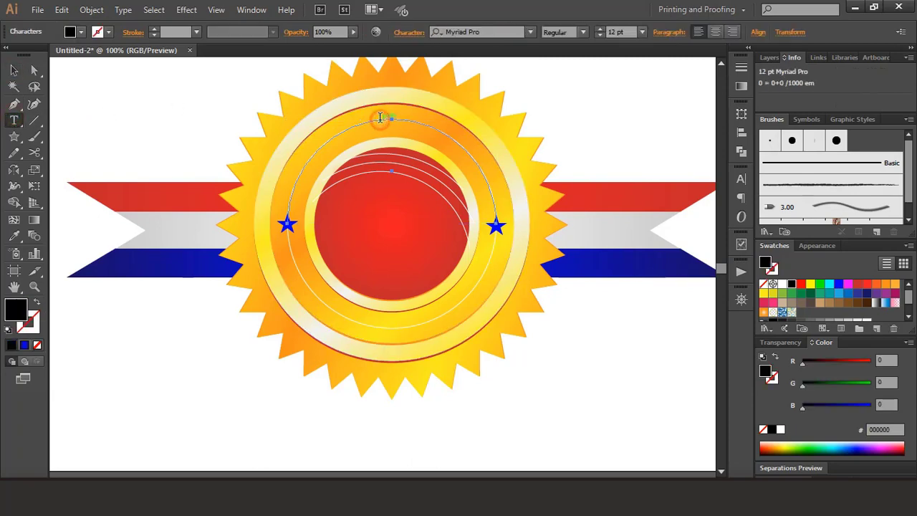
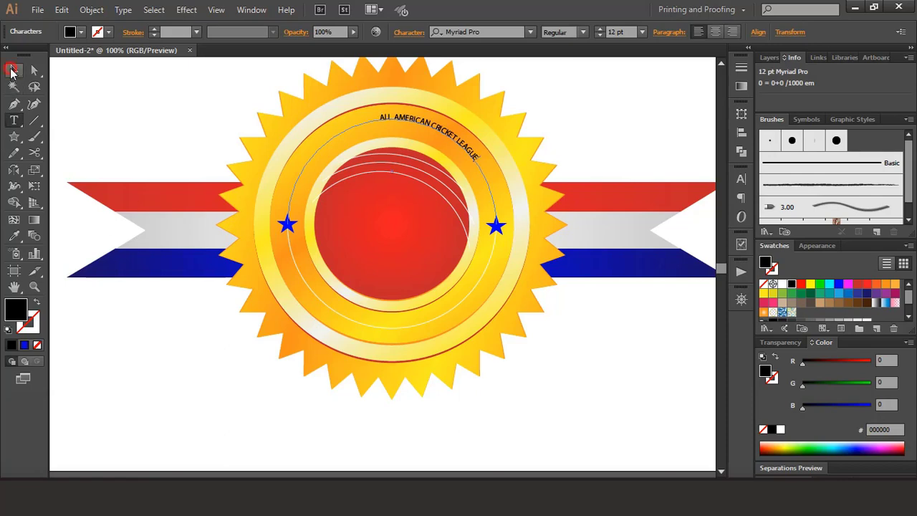
click(14, 69)
Add the text "UNITED WE PLAY, UNITED WE WIN!" along the lower half of the thin circle
key(t)
click(371, 324)
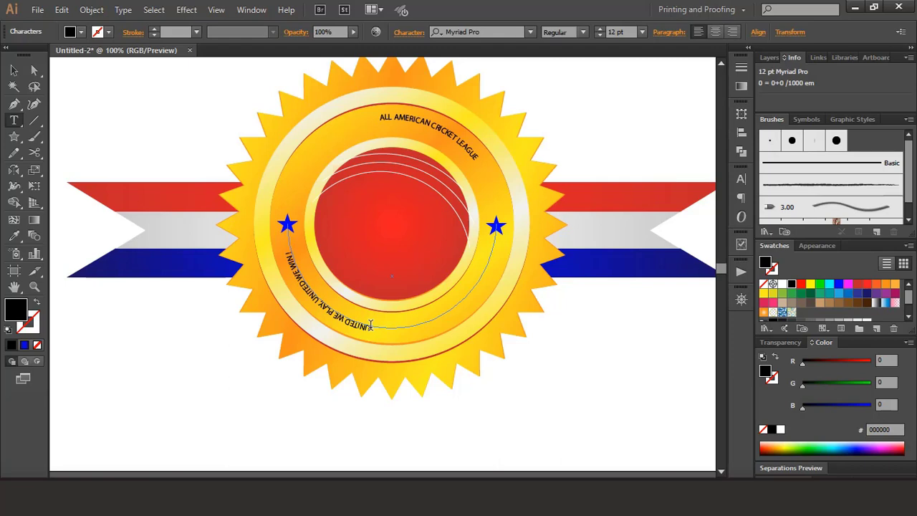
click(14, 71)
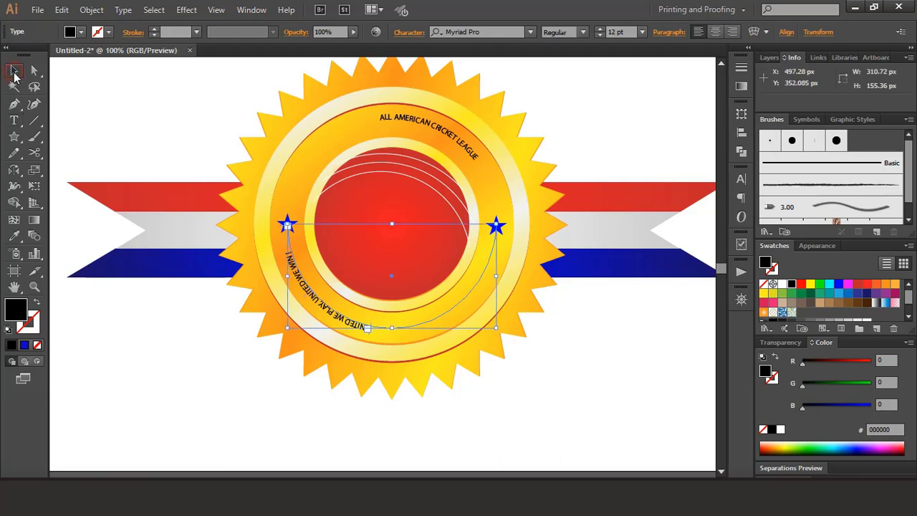
Set the font size of both curved texts to 27 pt
click(454, 142)
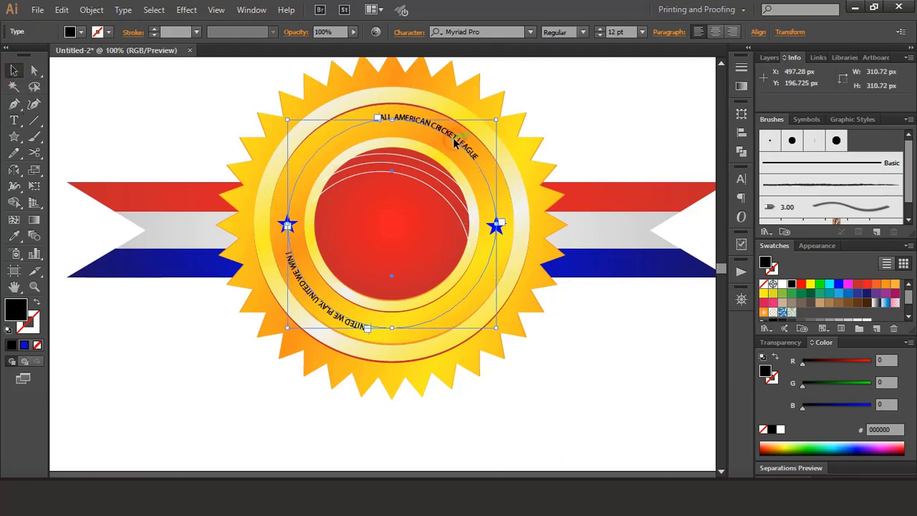
click(598, 29)
click(599, 30)
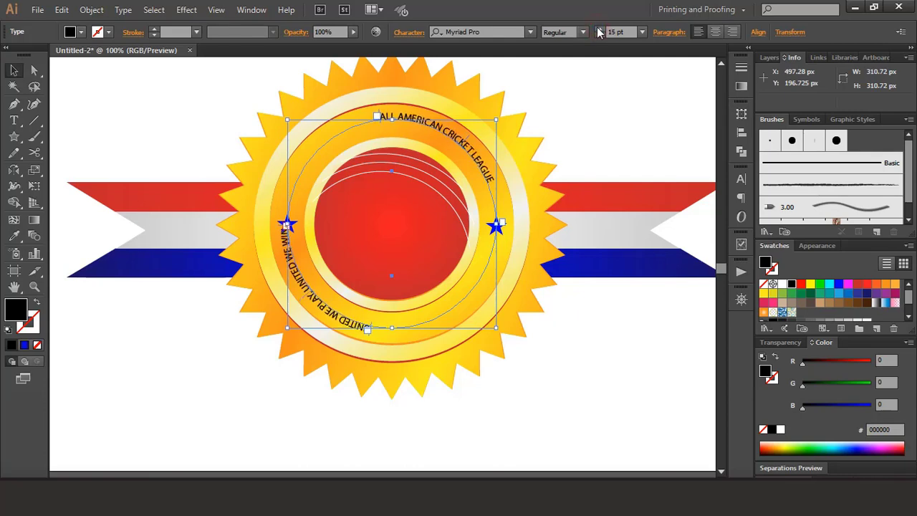
click(599, 30)
click(599, 29)
click(599, 29)
click(599, 29)
click(599, 29)
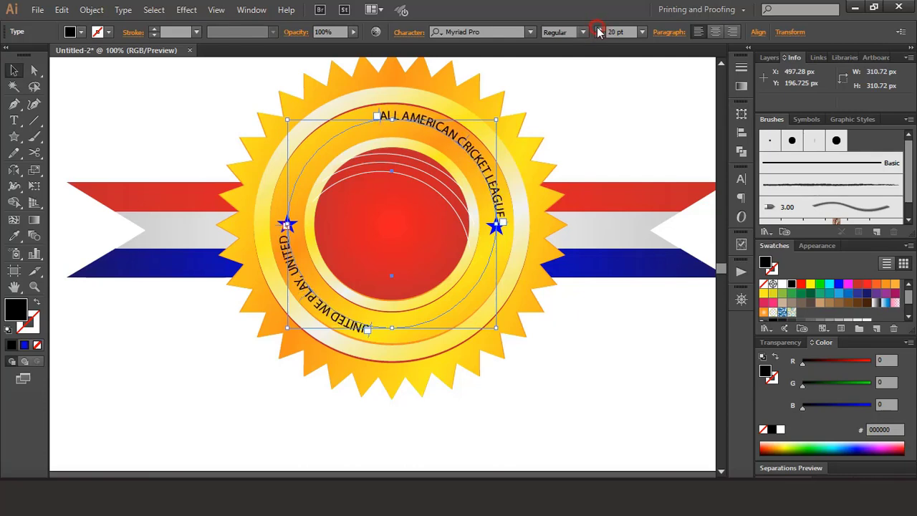
click(598, 30)
click(599, 29)
click(598, 30)
click(599, 30)
click(599, 30)
click(599, 29)
click(598, 29)
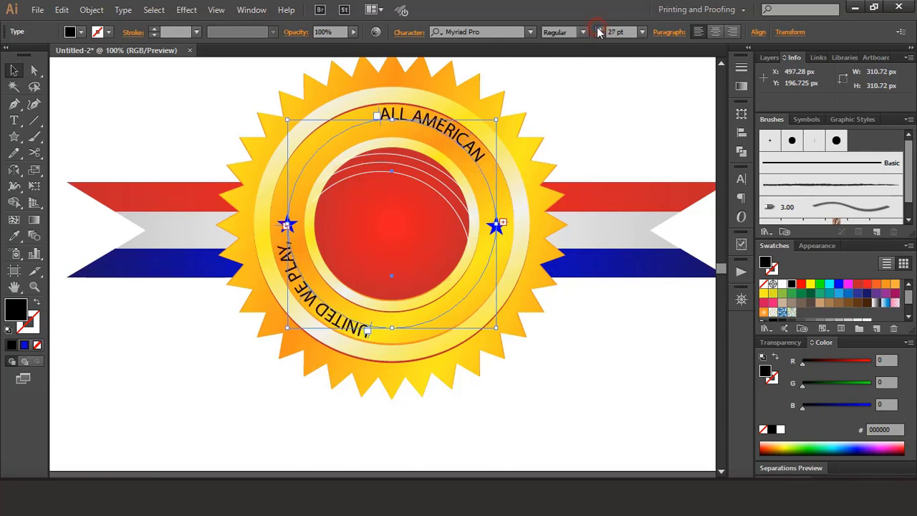
Change the font of both curved texts to Oswald Regular and deselect them
click(526, 40)
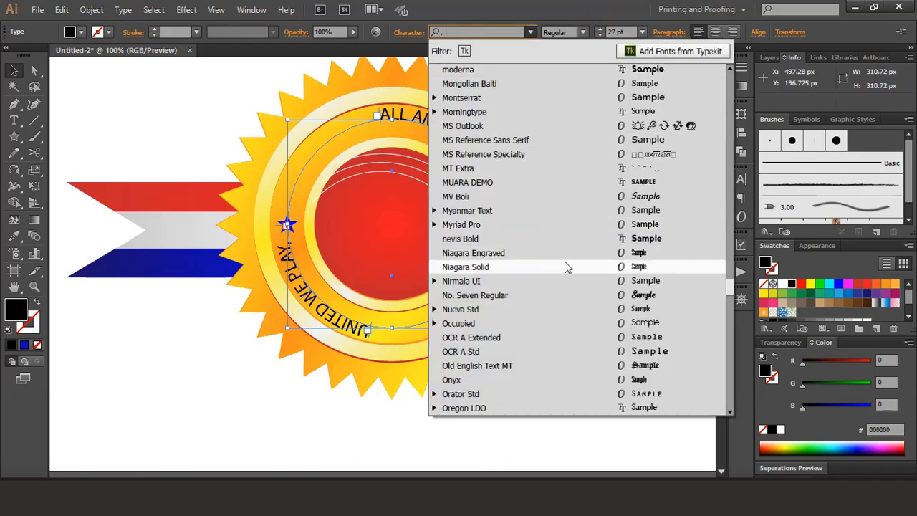
scroll(565, 264, down, 3)
scroll(564, 267, down, 4)
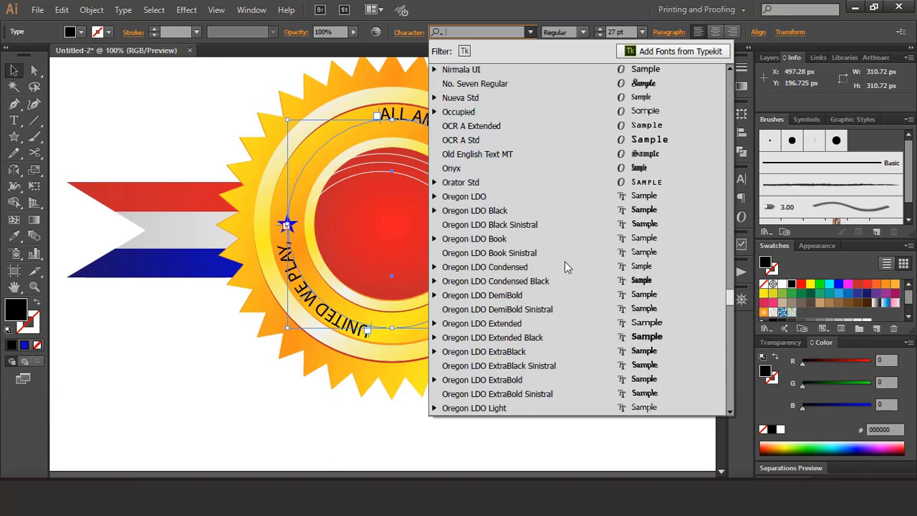
scroll(565, 267, down, 2)
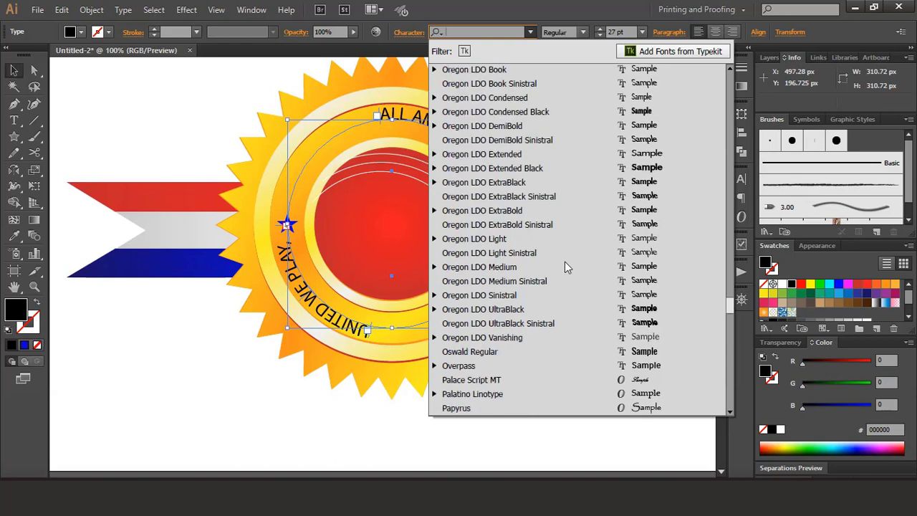
click(535, 351)
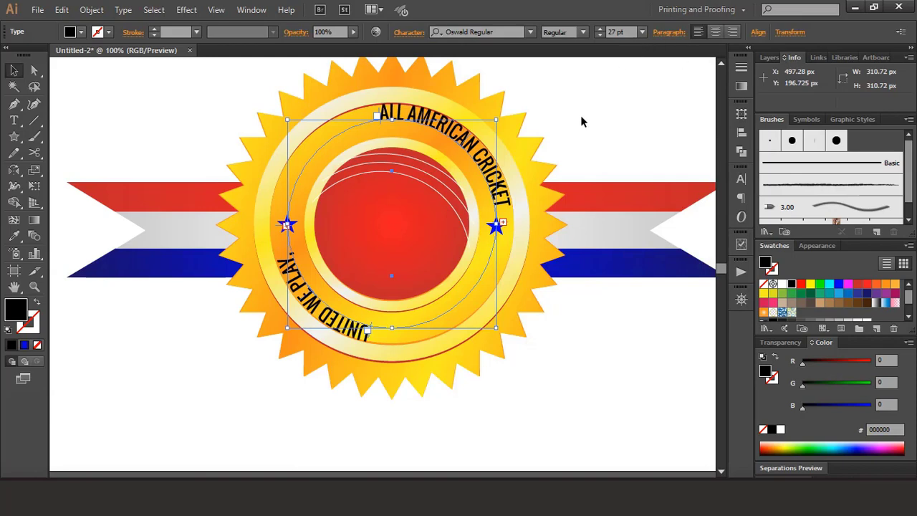
click(581, 137)
Extend the start of the upper curved text to the arc's left end and center-align the text
click(476, 148)
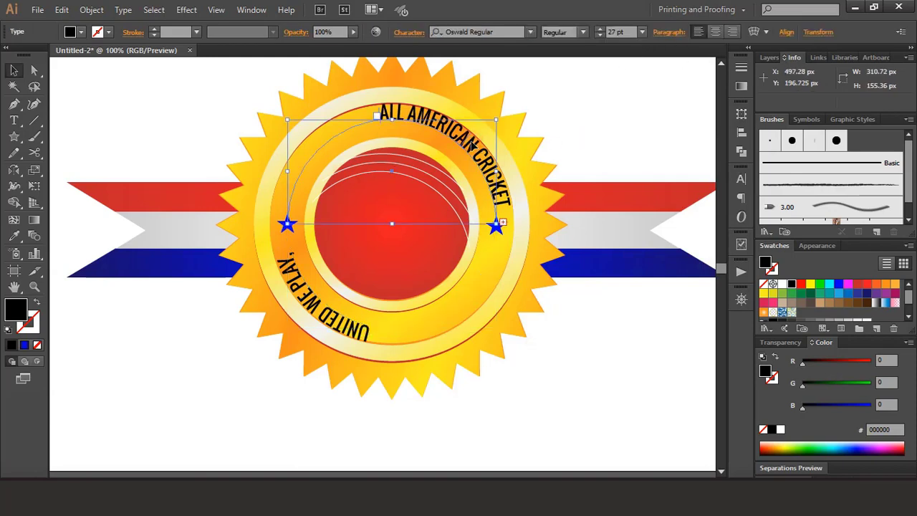
click(733, 32)
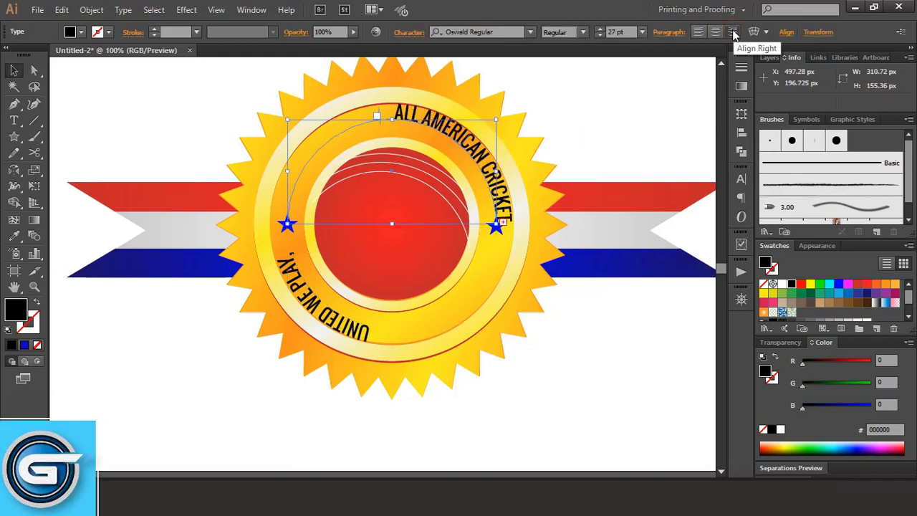
drag(378, 113, 280, 225)
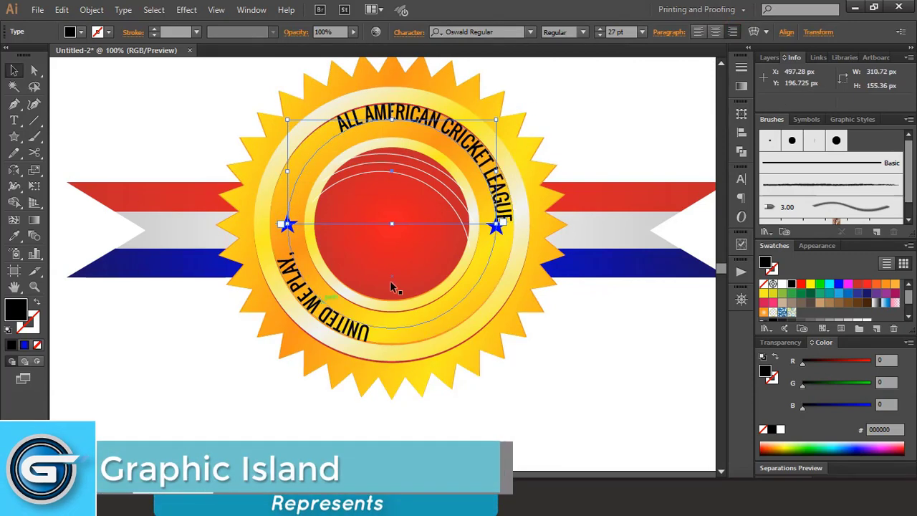
click(715, 32)
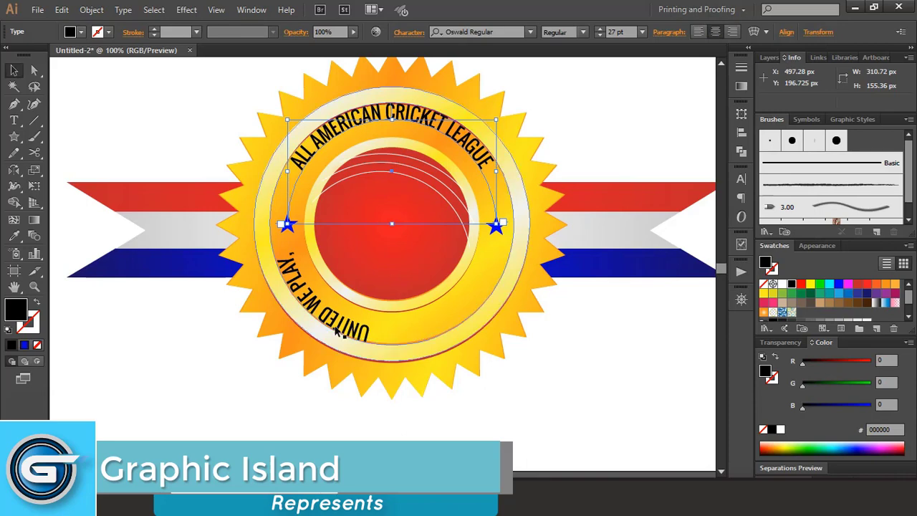
Extend the start of the lower curved text to the arc's right end and center-align the text
click(335, 322)
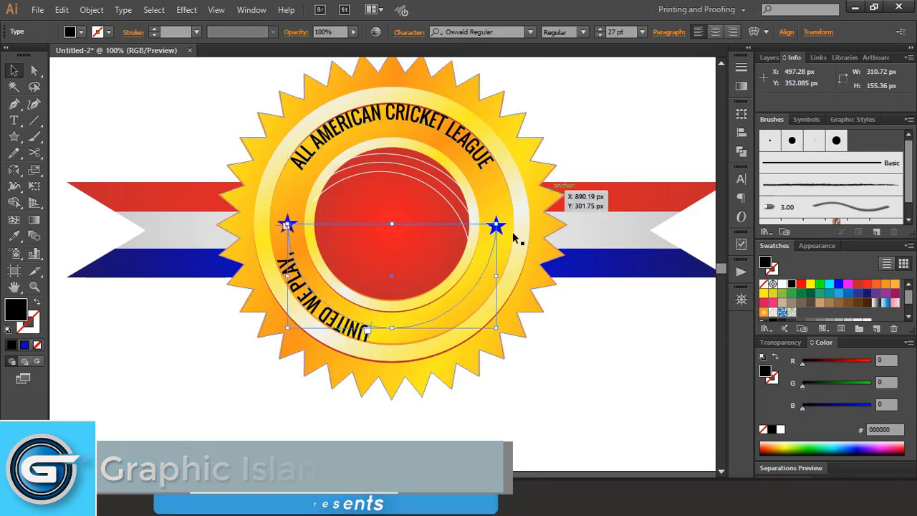
click(734, 32)
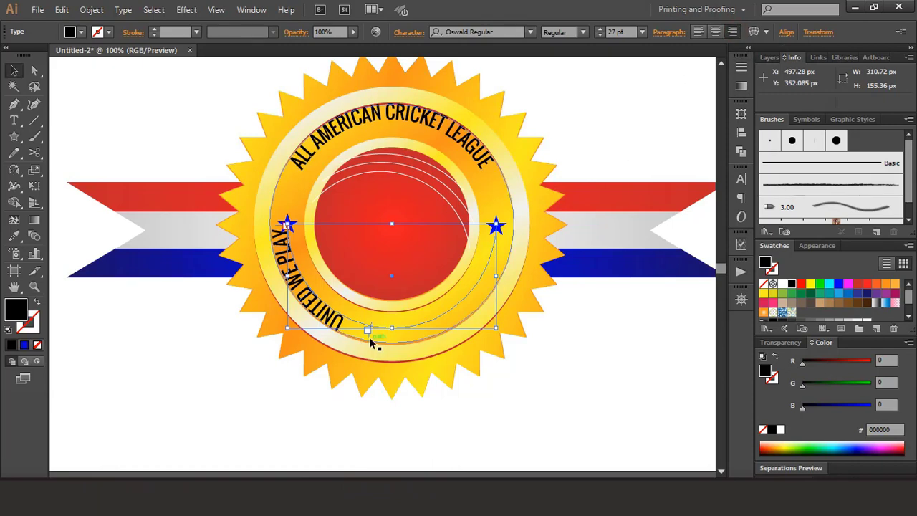
drag(369, 337, 524, 209)
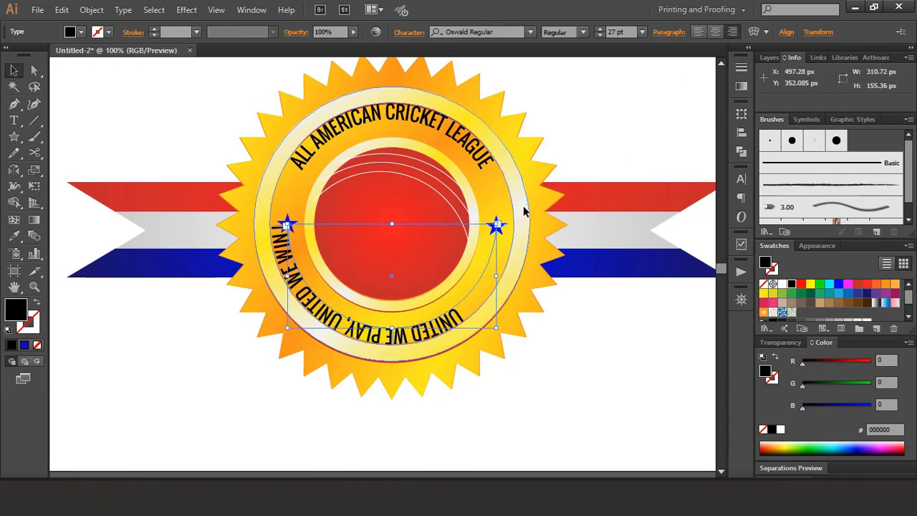
click(715, 32)
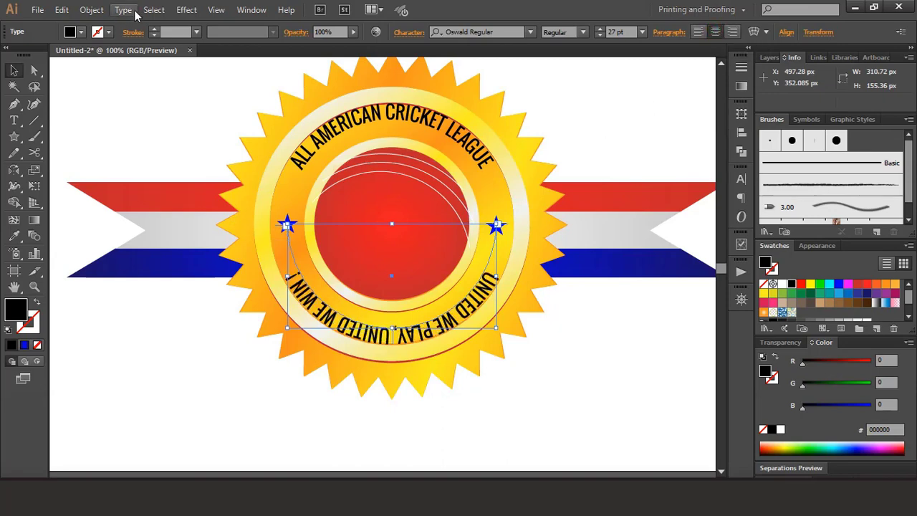
Flip the lower curved text on its path, set Align to Path to Center, and deselect it
click(126, 11)
mouse_move(224, 139)
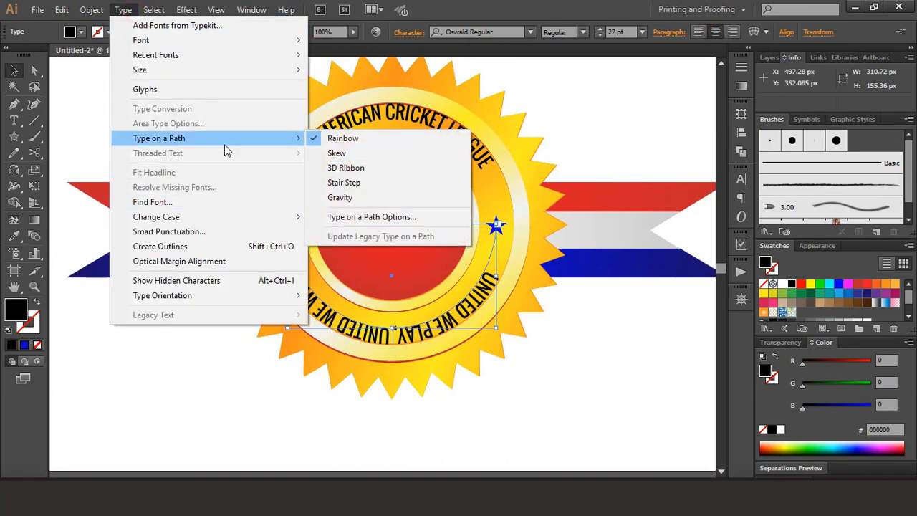
click(377, 218)
click(557, 172)
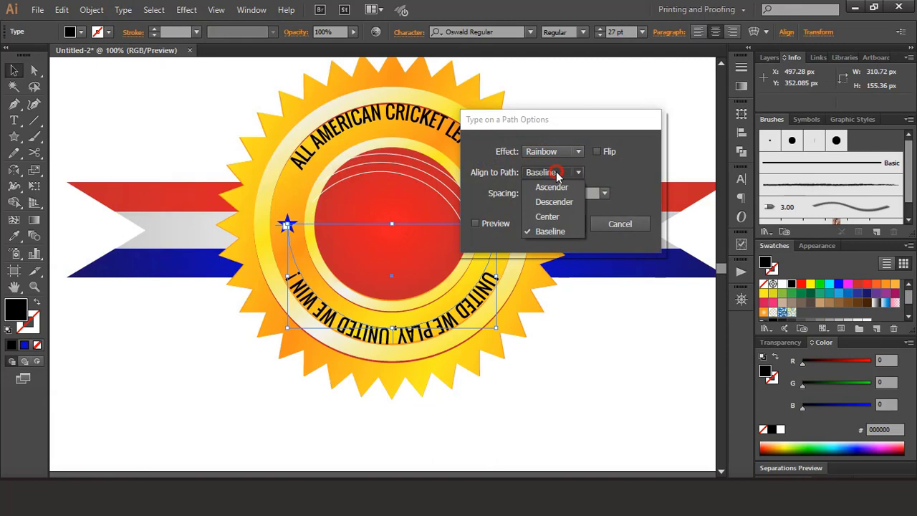
click(548, 216)
click(475, 224)
click(597, 151)
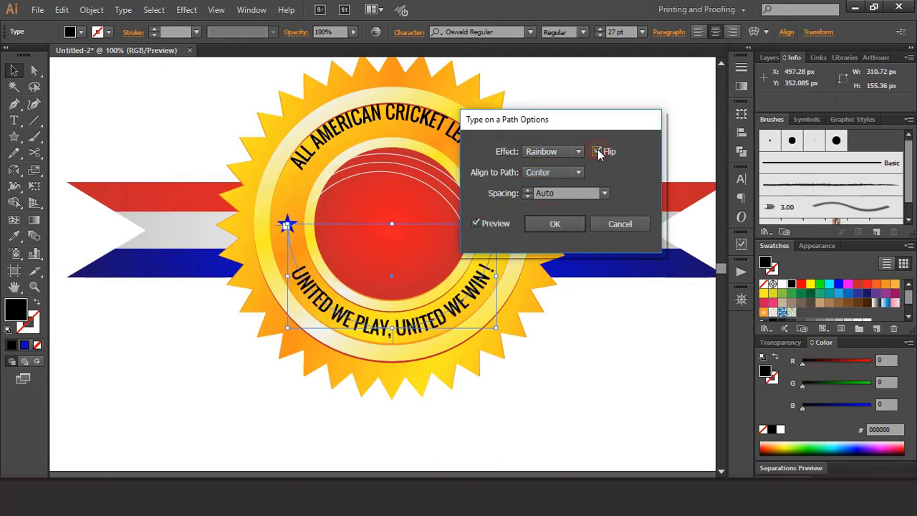
click(564, 225)
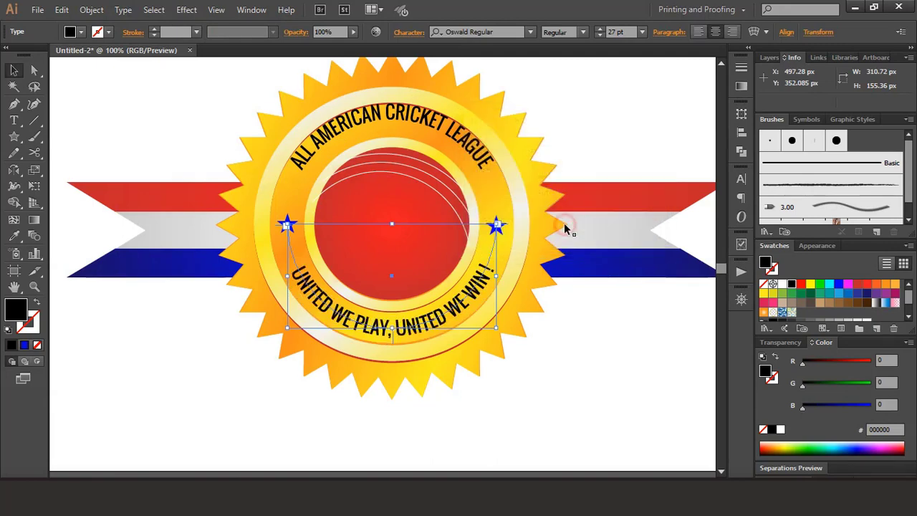
click(529, 361)
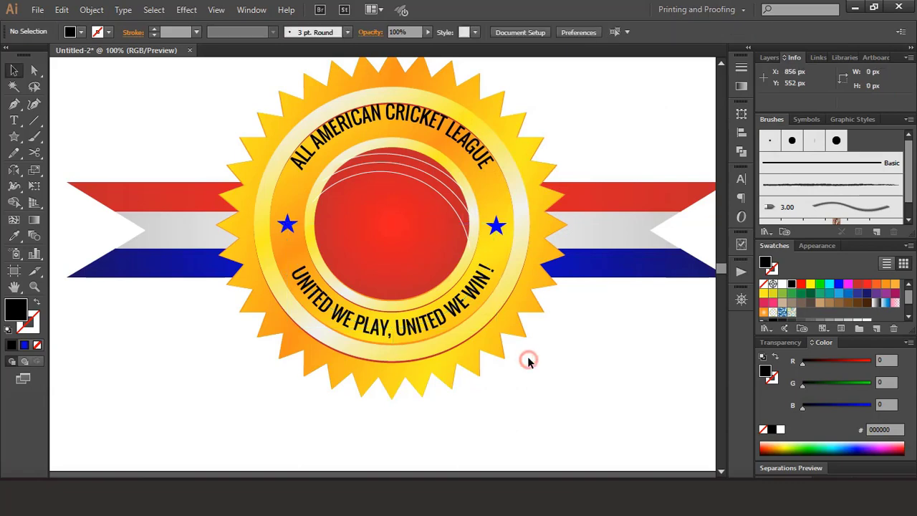
Set the upper curved text's Align to Path option to Center
click(464, 141)
click(123, 10)
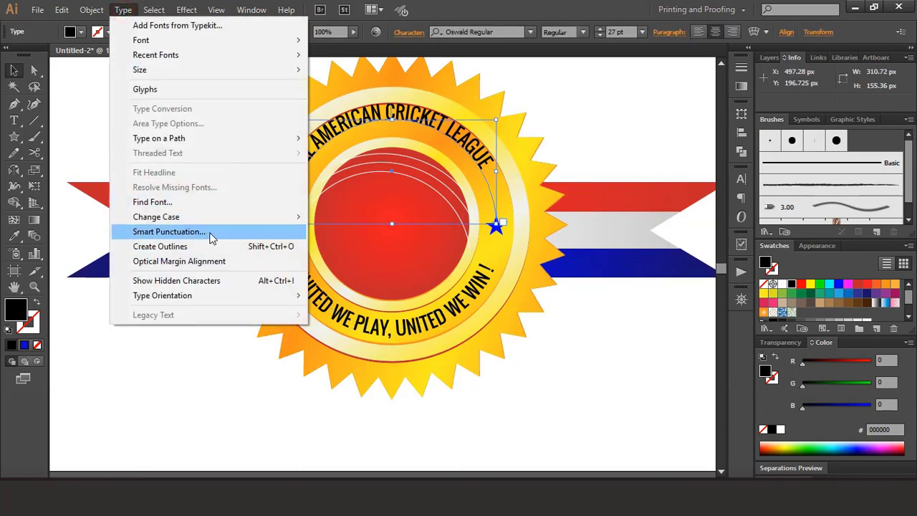
mouse_move(248, 139)
click(363, 217)
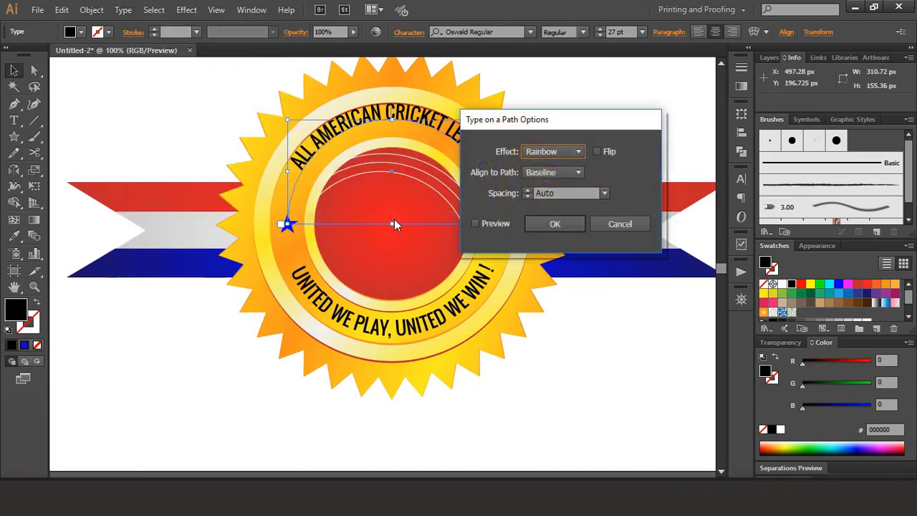
click(551, 174)
click(544, 215)
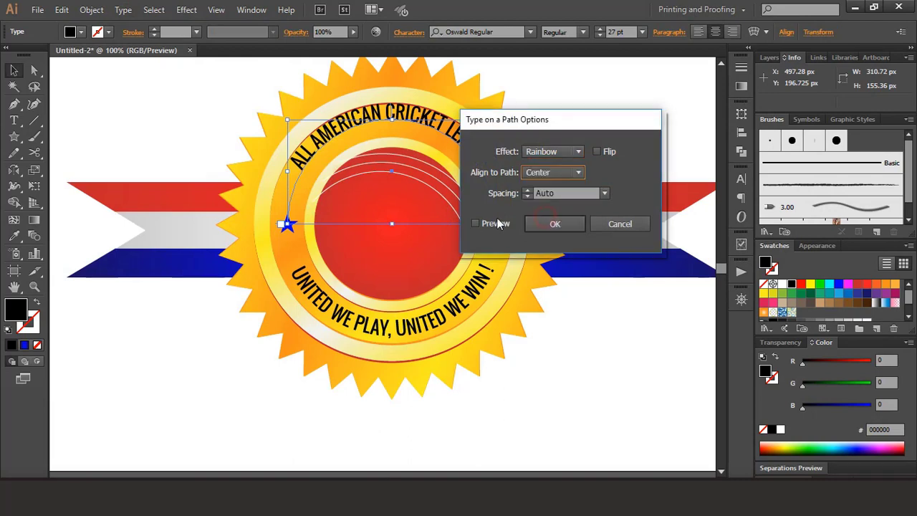
click(496, 224)
click(553, 224)
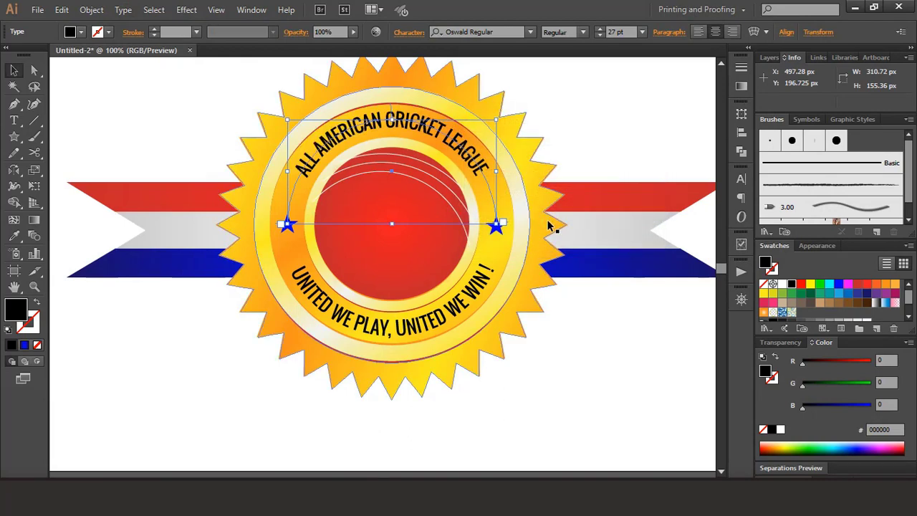
click(562, 136)
Increase the font size of both curved texts to 34 pt
click(455, 140)
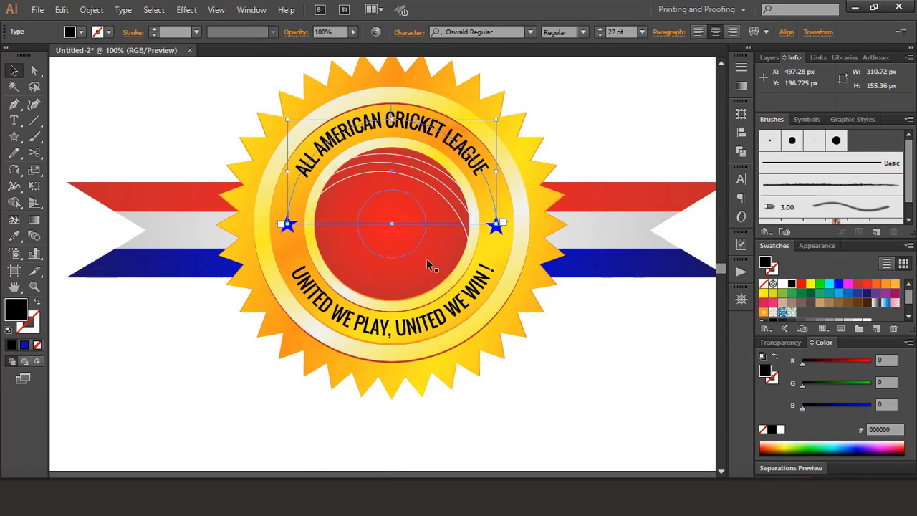
click(599, 30)
click(599, 29)
click(599, 30)
click(599, 30)
click(599, 30)
click(599, 30)
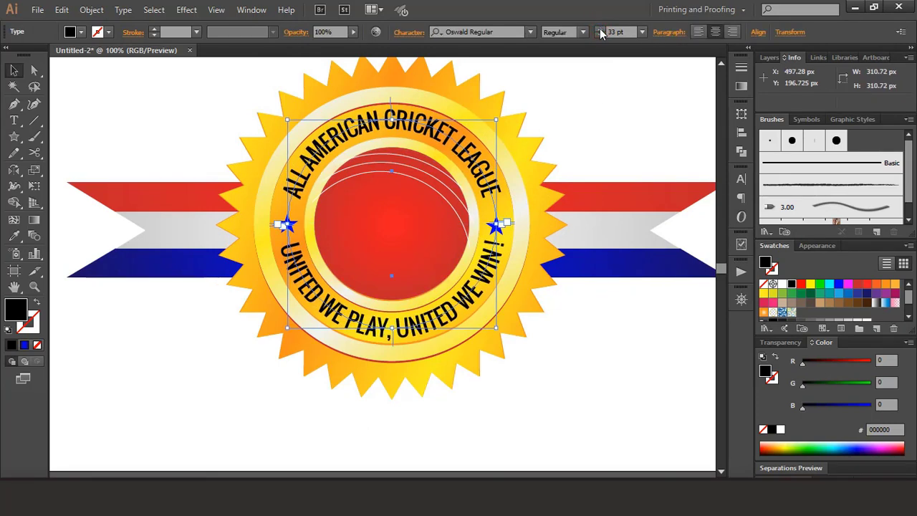
click(599, 30)
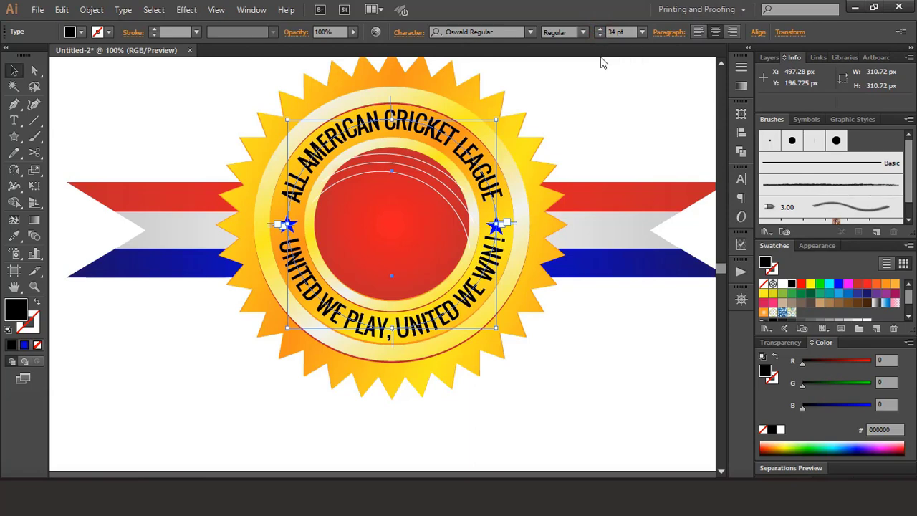
Expand the object and fill of both curved texts, group the resulting shapes, and deselect them
click(91, 10)
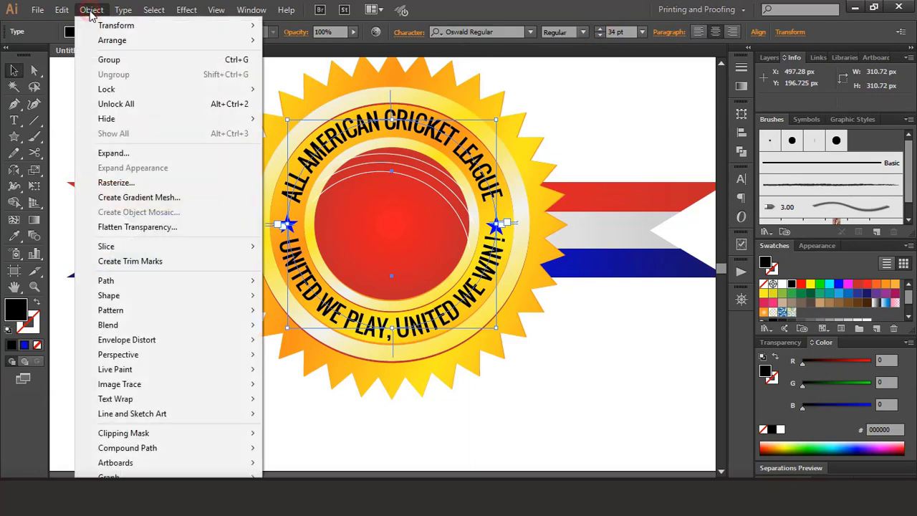
click(113, 153)
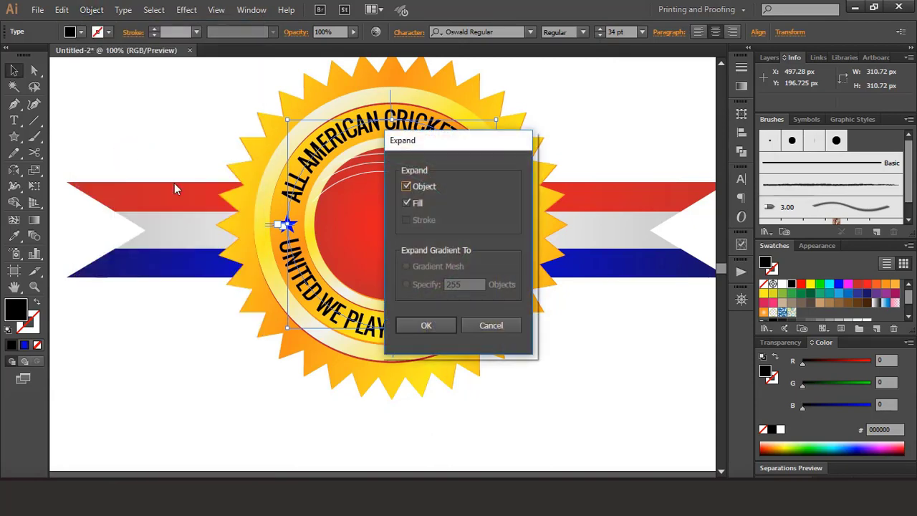
click(433, 324)
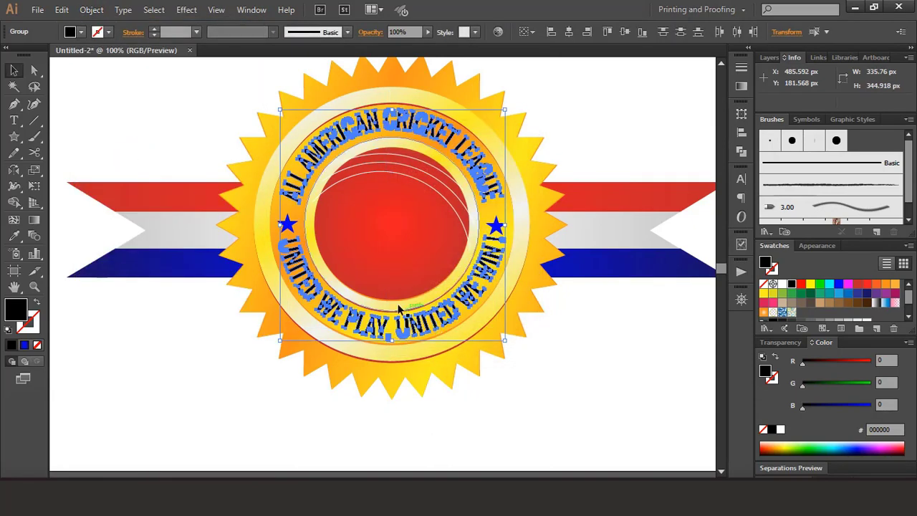
click(91, 10)
click(109, 60)
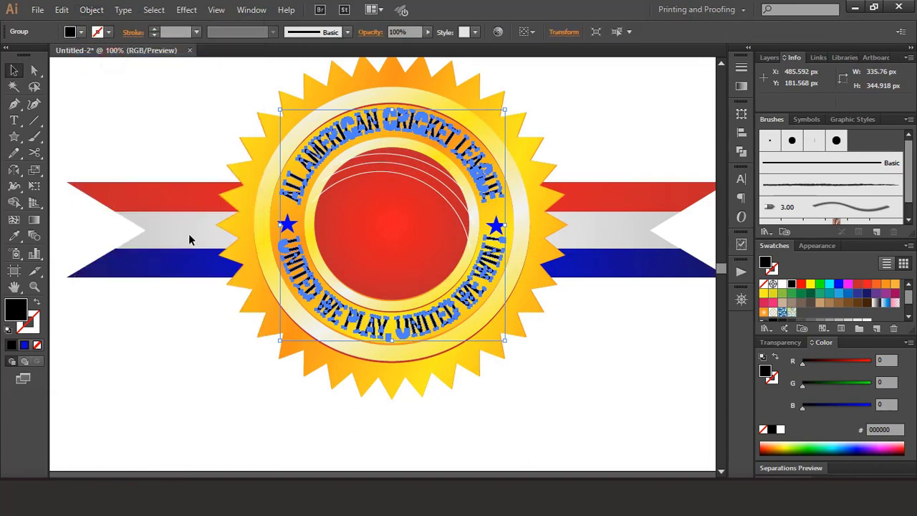
key(shift+ctrl+a)
Move both blue stars up about 11 px to center them in the gaps between the curved texts
click(286, 225)
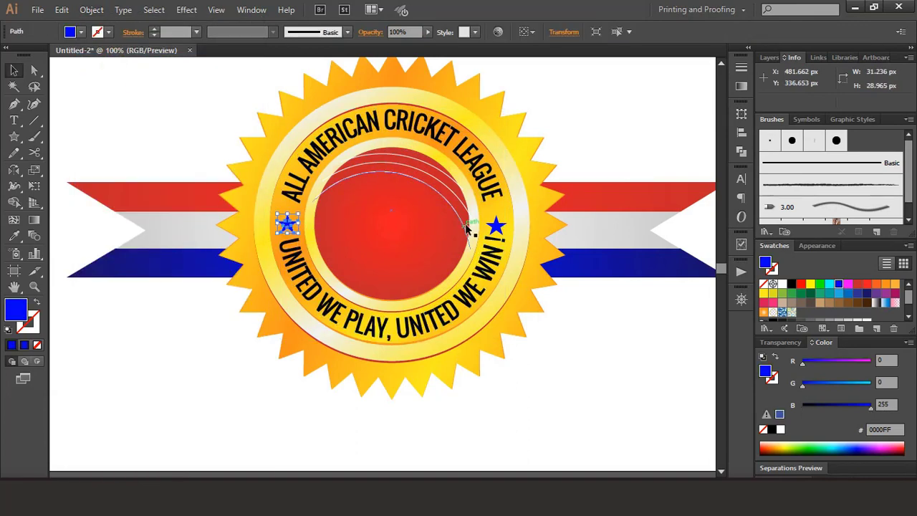
shift+click(497, 227)
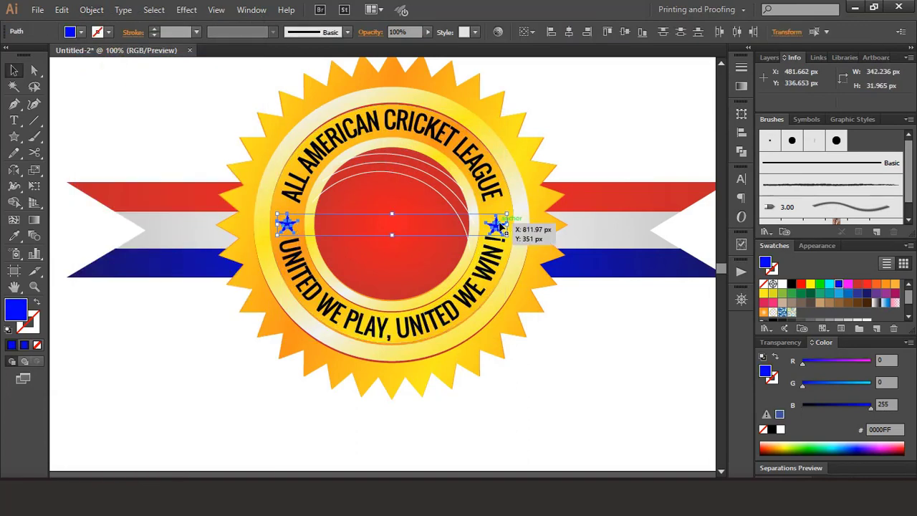
drag(499, 228, 500, 224)
key(Up)
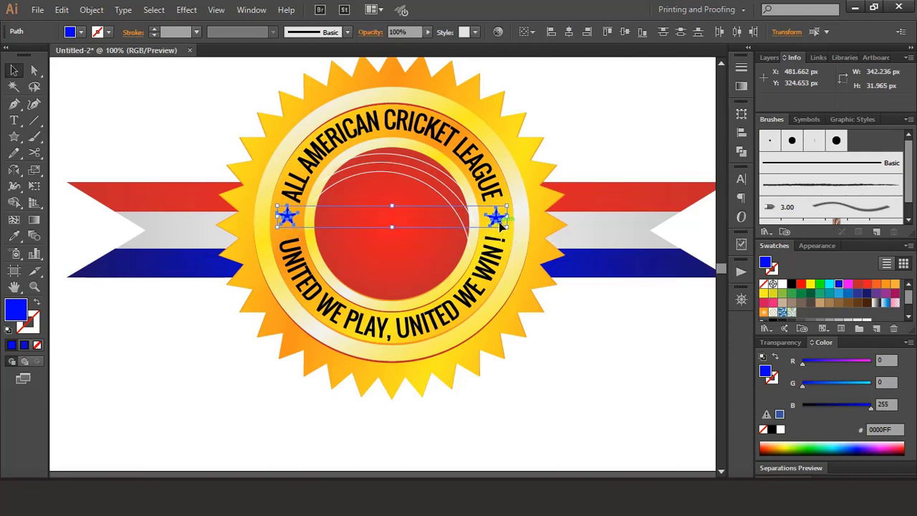
key(Down)
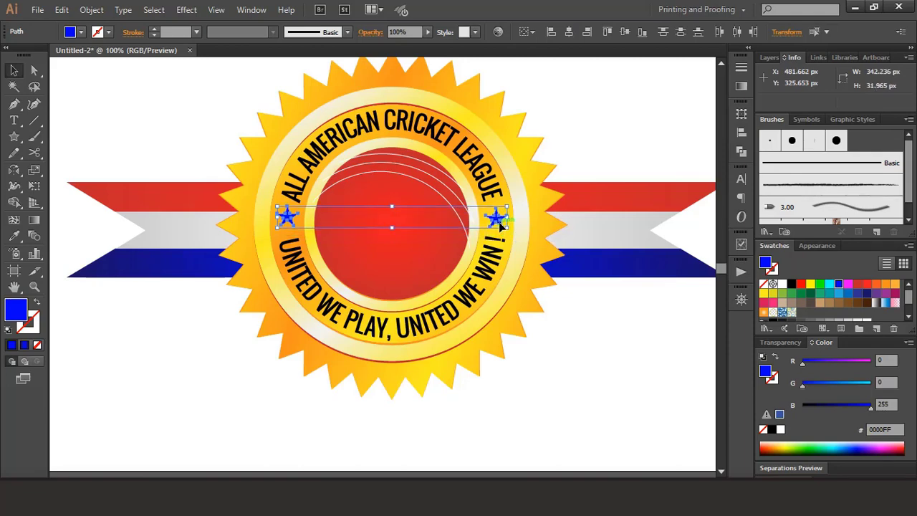
click(172, 82)
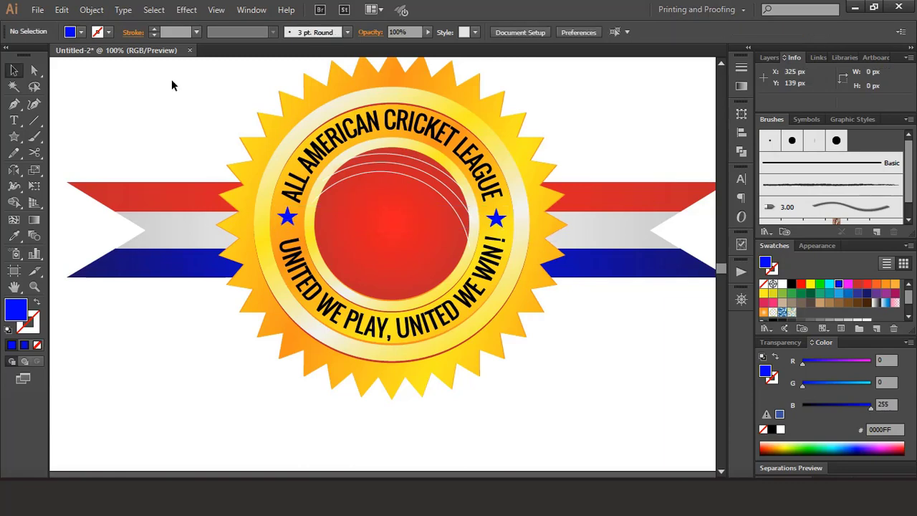
Fill the grouped lettering white and outline it with a black 1 px offset path using miter joins
click(377, 123)
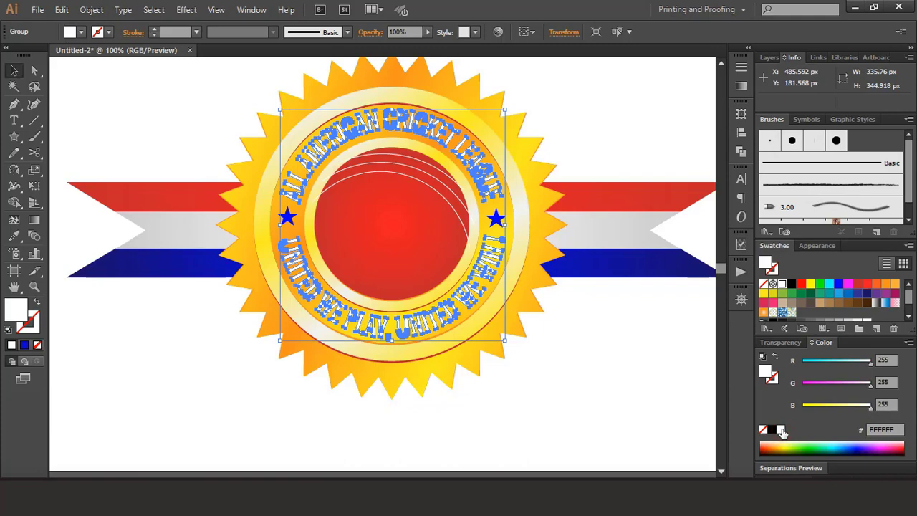
click(604, 357)
click(496, 199)
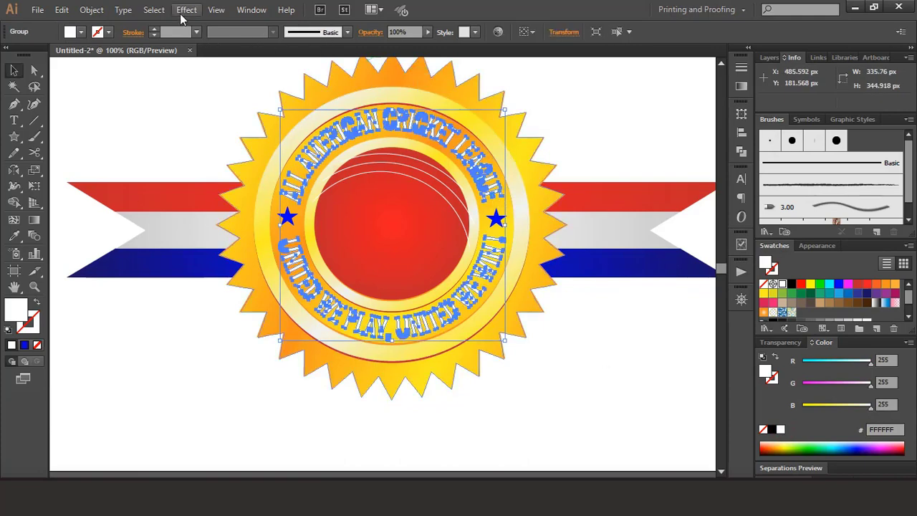
click(185, 10)
mouse_move(93, 15)
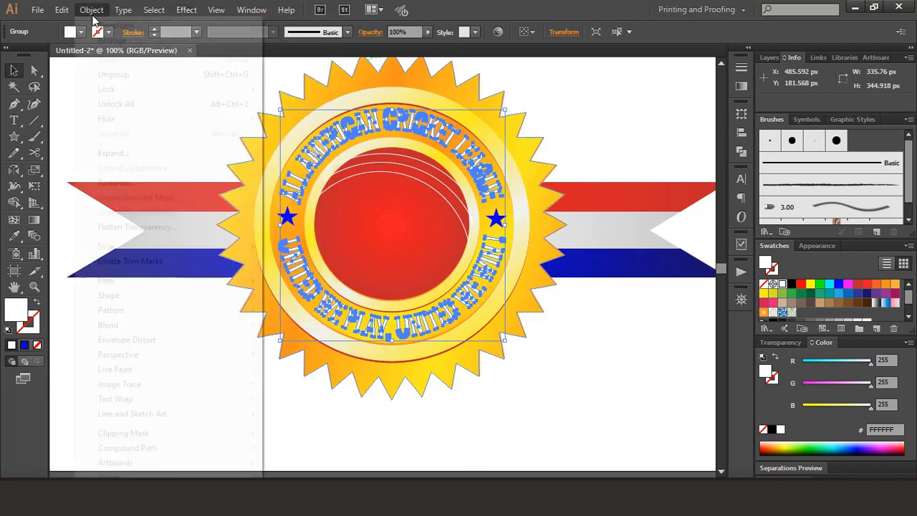
mouse_move(167, 287)
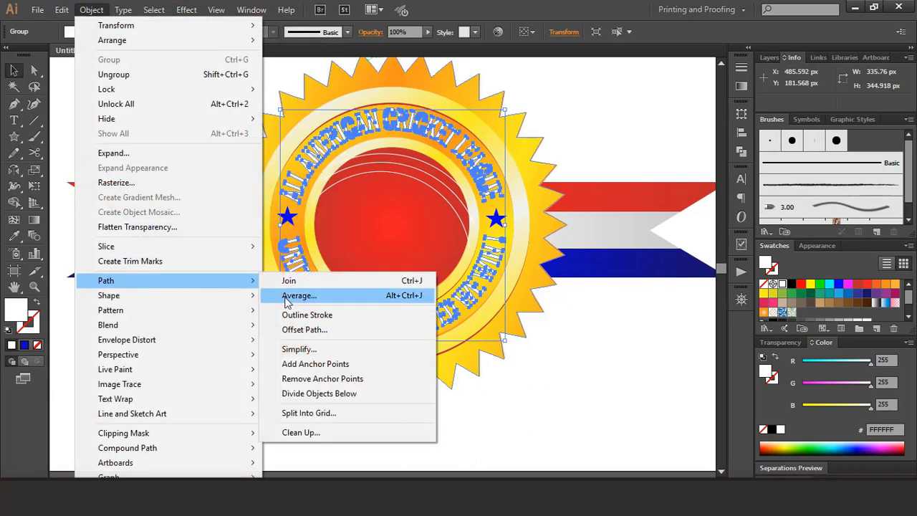
click(318, 331)
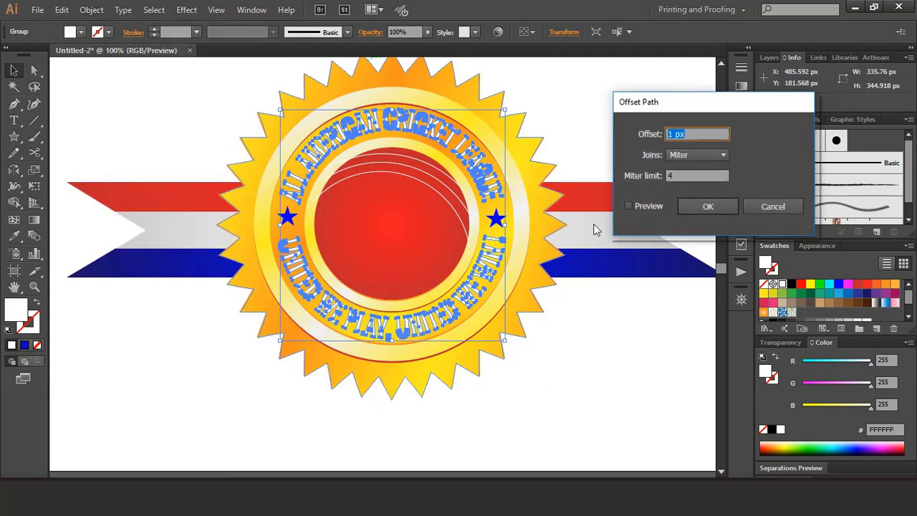
click(629, 206)
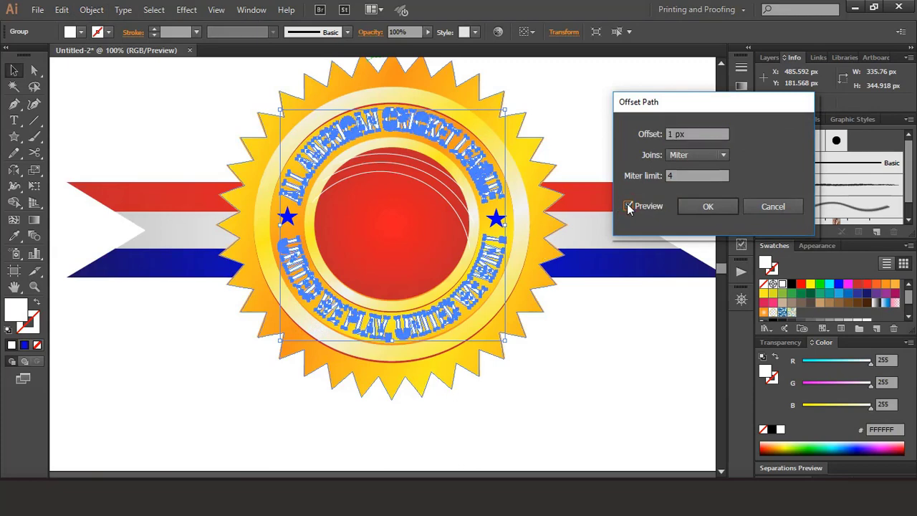
click(683, 207)
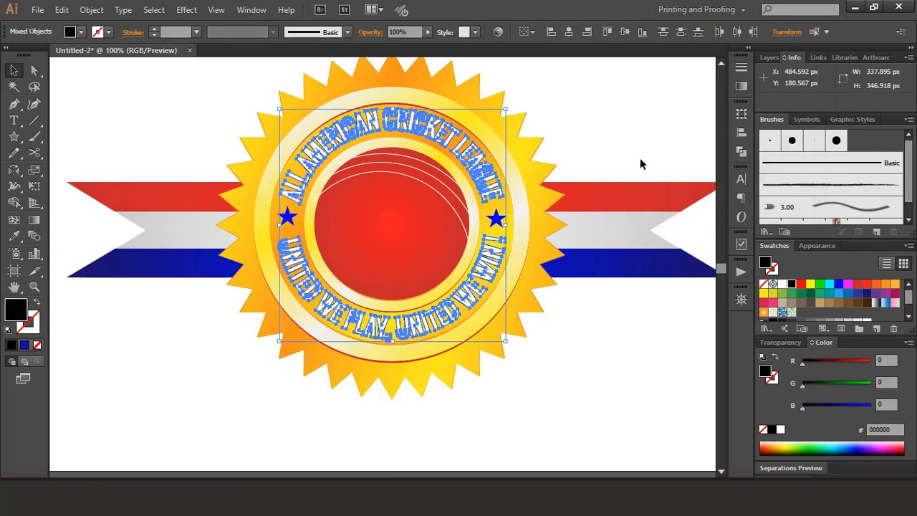
click(563, 113)
Recolor the left star with the red sampled from the ribbon's upper stripe and deselect it
scroll(201, 198, up, 2)
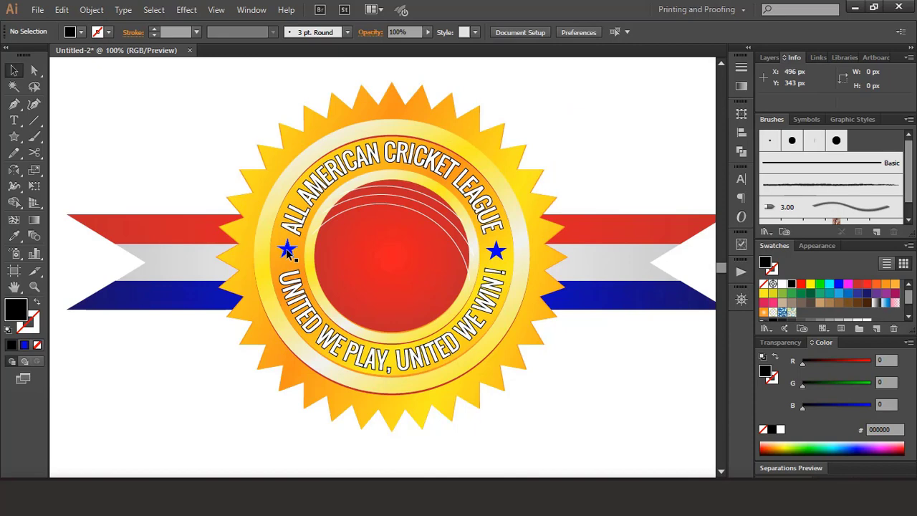
click(287, 249)
click(14, 237)
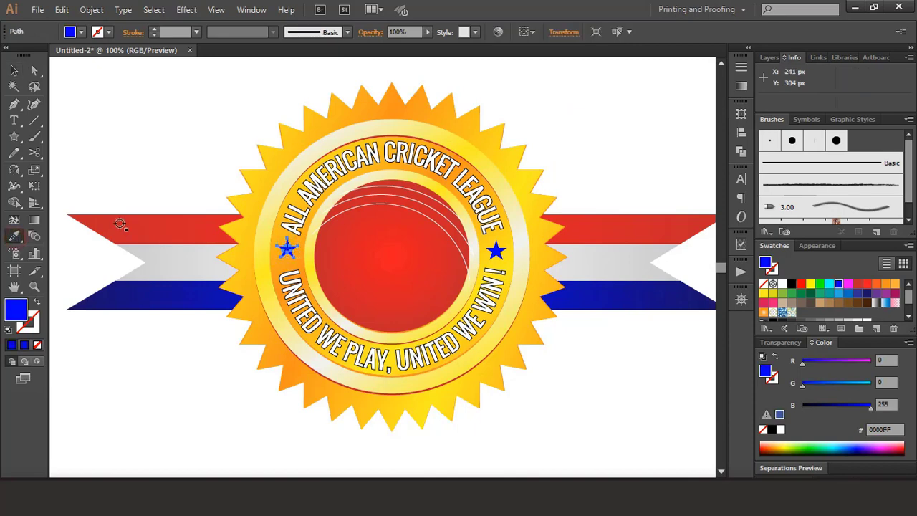
click(136, 223)
click(13, 70)
click(106, 115)
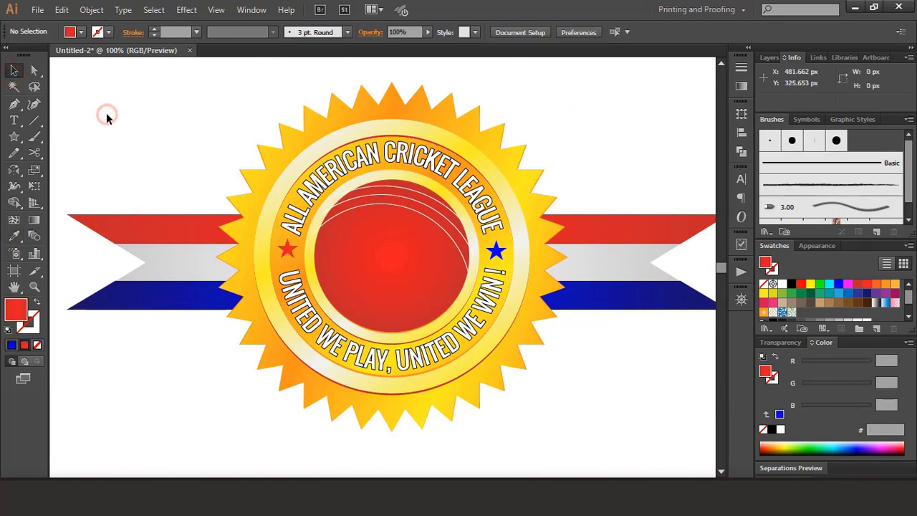
Recolor the right star with the red sampled from the left star and deselect it
click(502, 253)
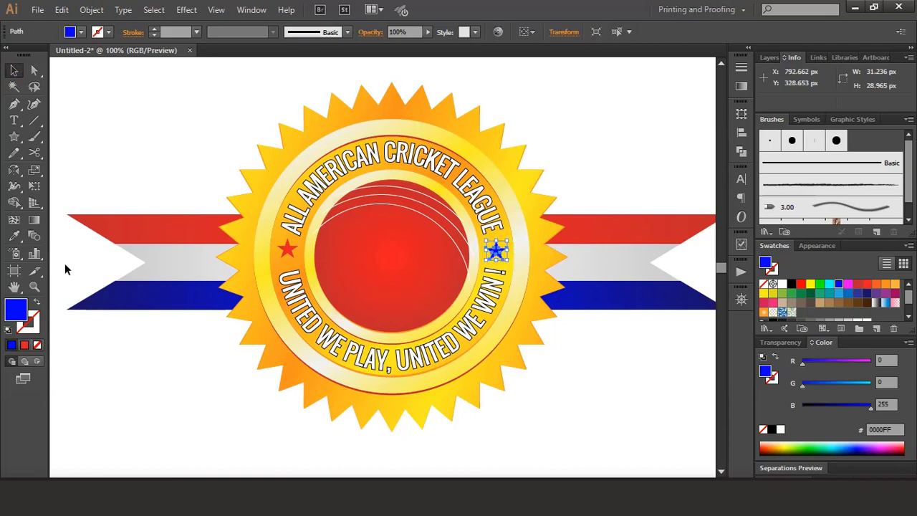
click(15, 237)
click(287, 249)
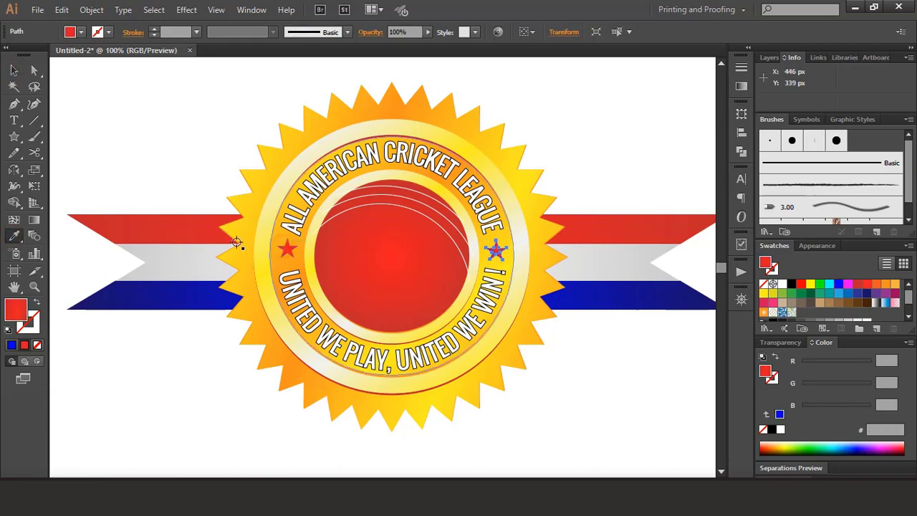
click(14, 70)
click(144, 132)
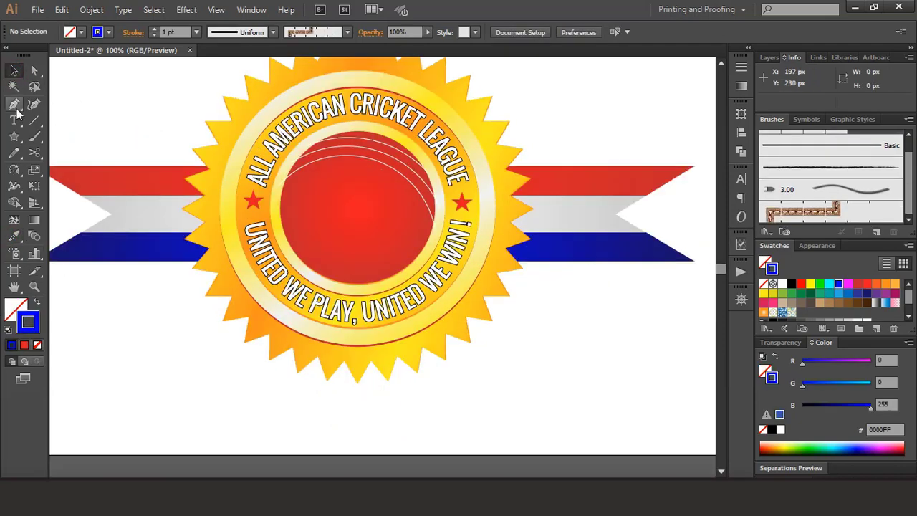
Draw a straight horizontal line about 262 px long with the Pen tool in the blank area below the badge
click(194, 422)
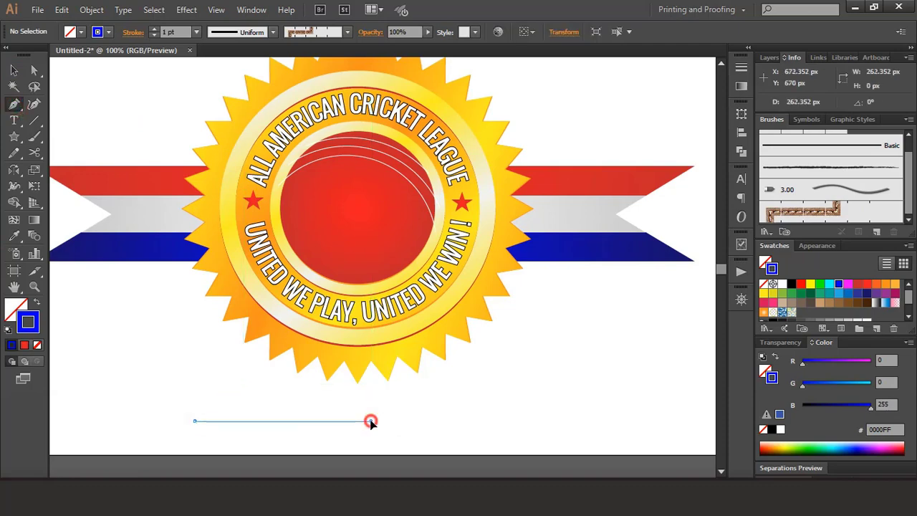
drag(371, 422, 88, 139)
click(14, 69)
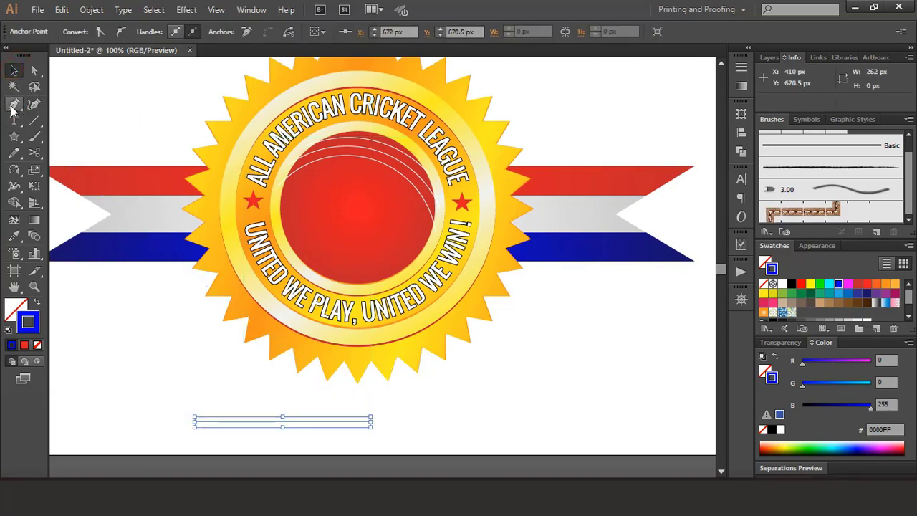
Draw an open W-shaped zigzag about 51 px high across the horizontal line with the Pen tool and deselect it
click(13, 104)
drag(250, 412, 252, 439)
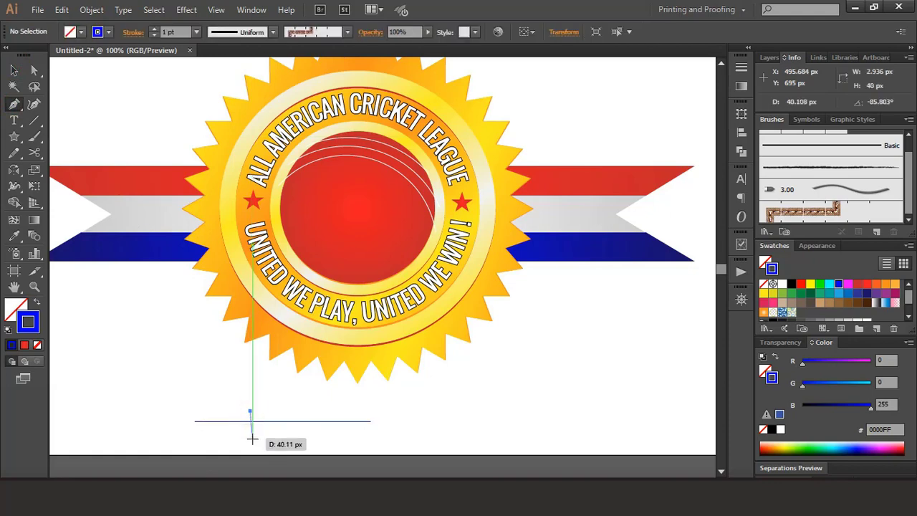
click(251, 445)
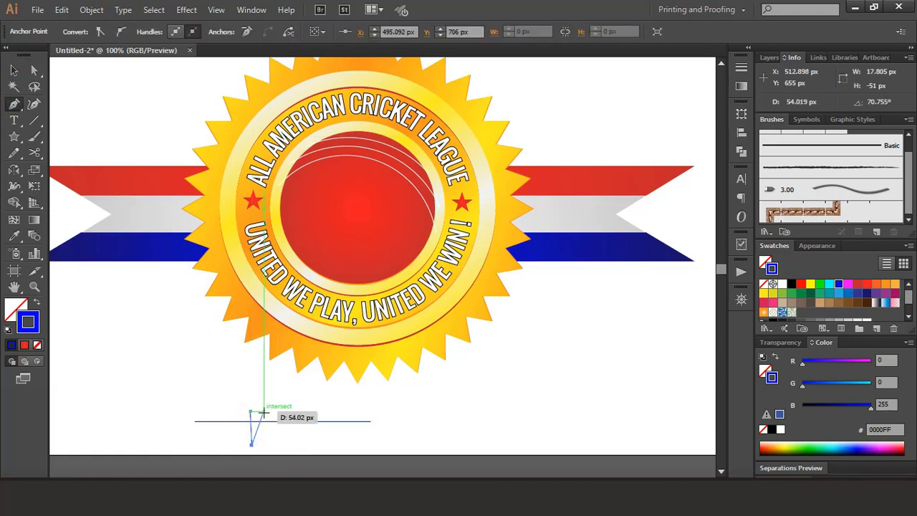
click(263, 413)
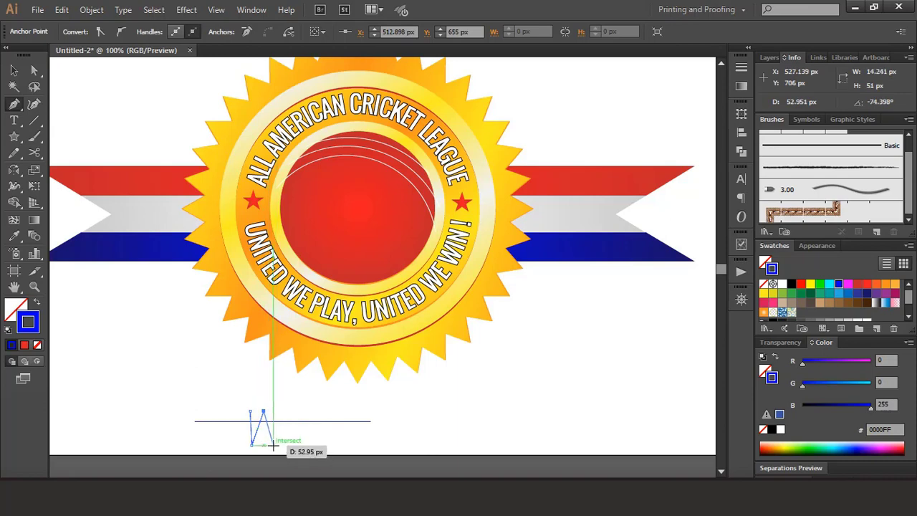
click(273, 445)
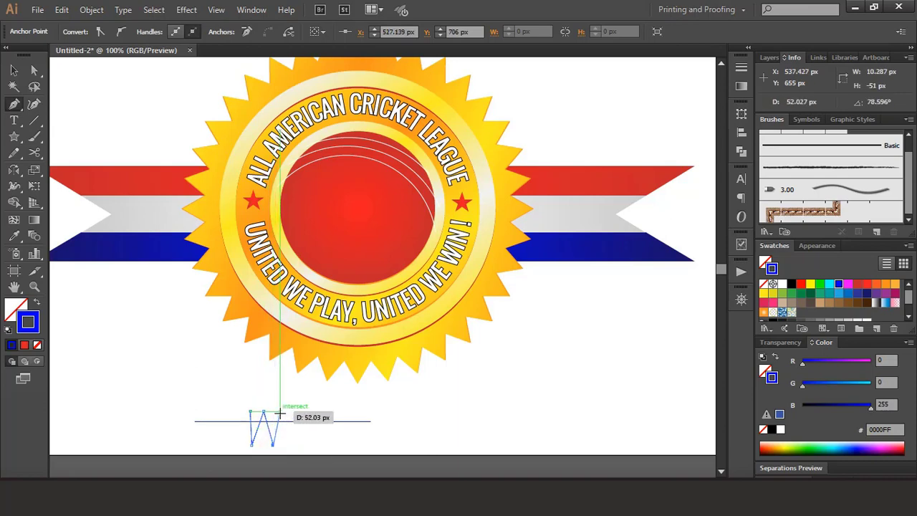
click(280, 413)
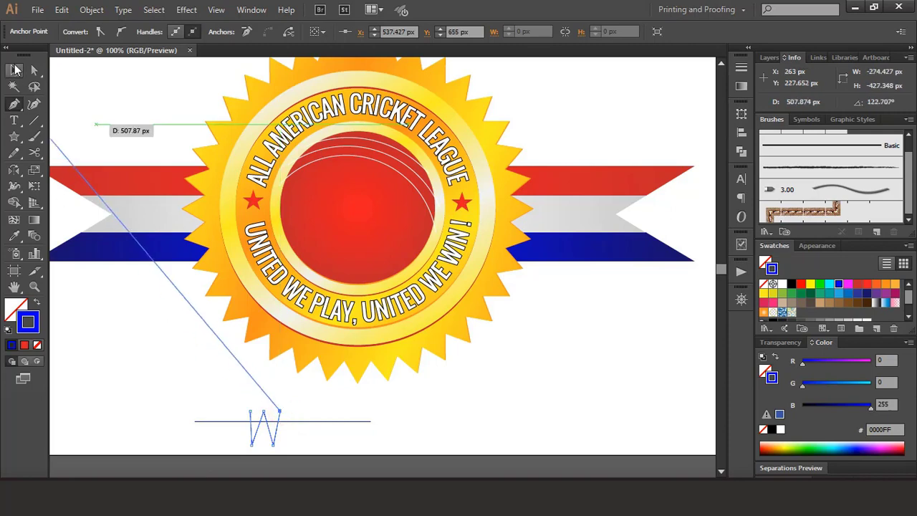
key(v)
click(329, 434)
Cut the zigzag with the Scissors tool where its second and last strokes cross the horizontal line
key(ctrl+plus)
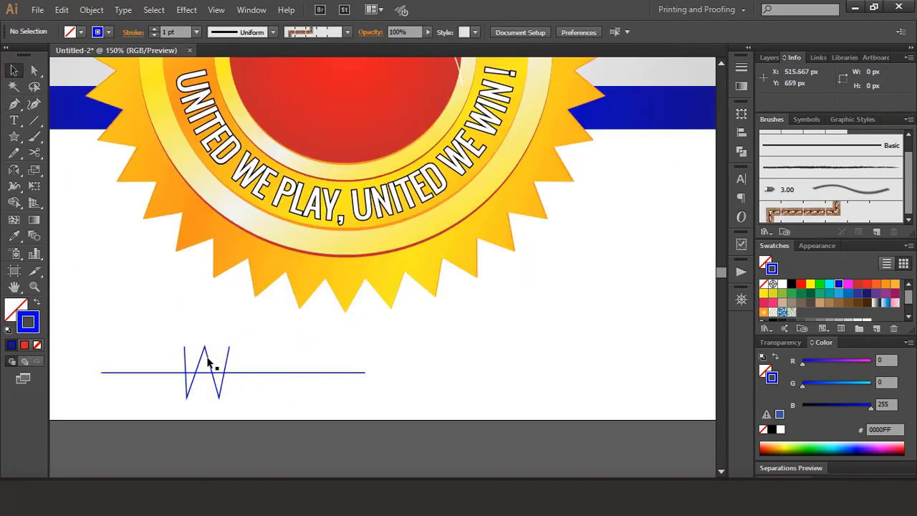
click(208, 361)
click(35, 155)
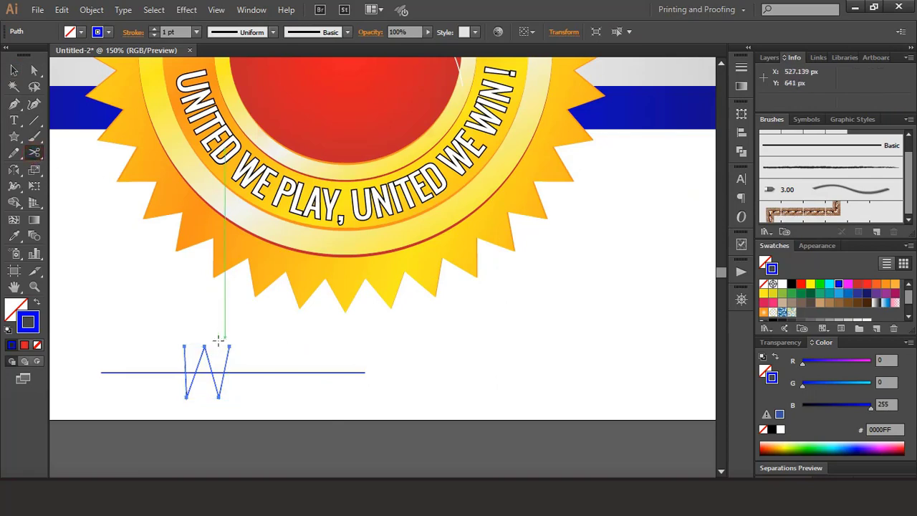
click(194, 371)
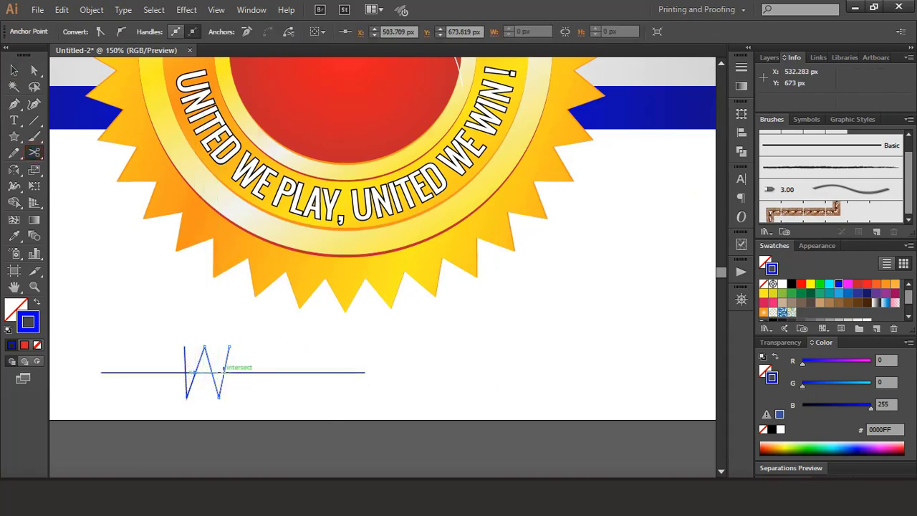
click(223, 372)
key(v)
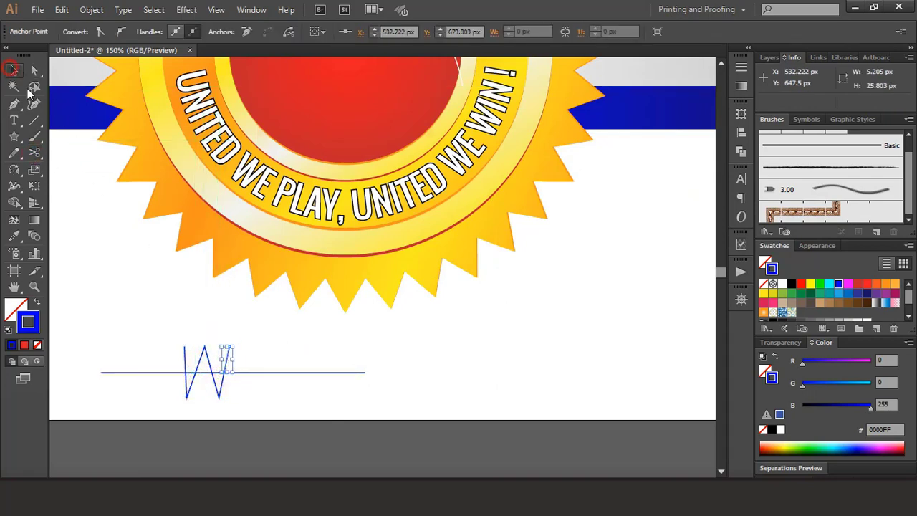
click(129, 313)
Delete the cut-off outer pieces of the zigzag and the horizontal line, keeping the middle peak and valley
click(224, 359)
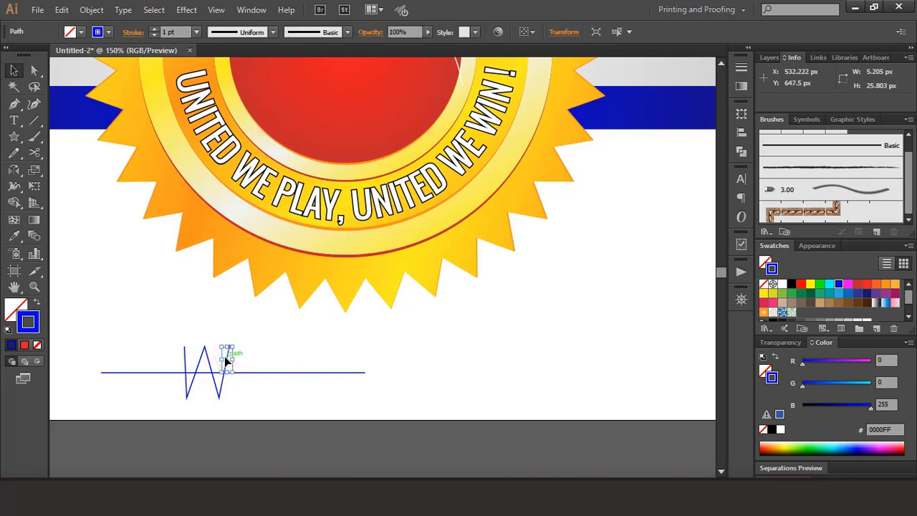
key(Delete)
click(185, 361)
key(Delete)
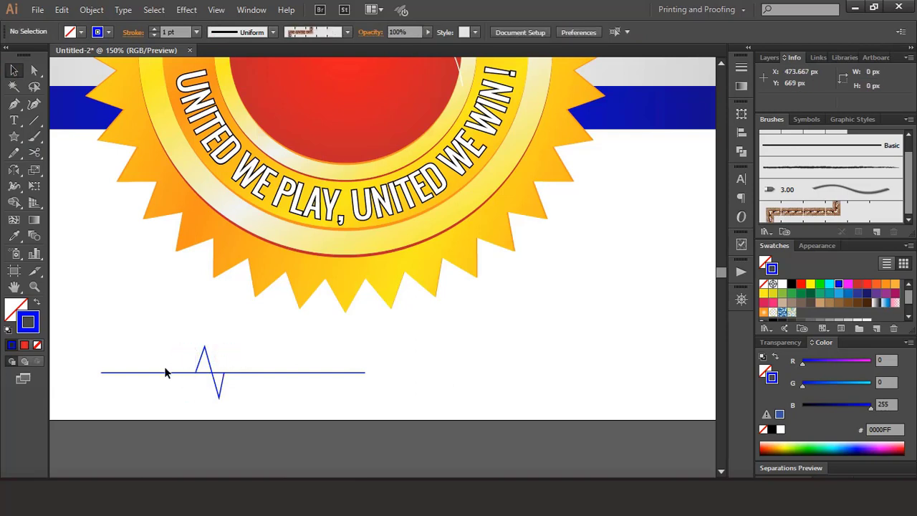
click(164, 372)
key(Delete)
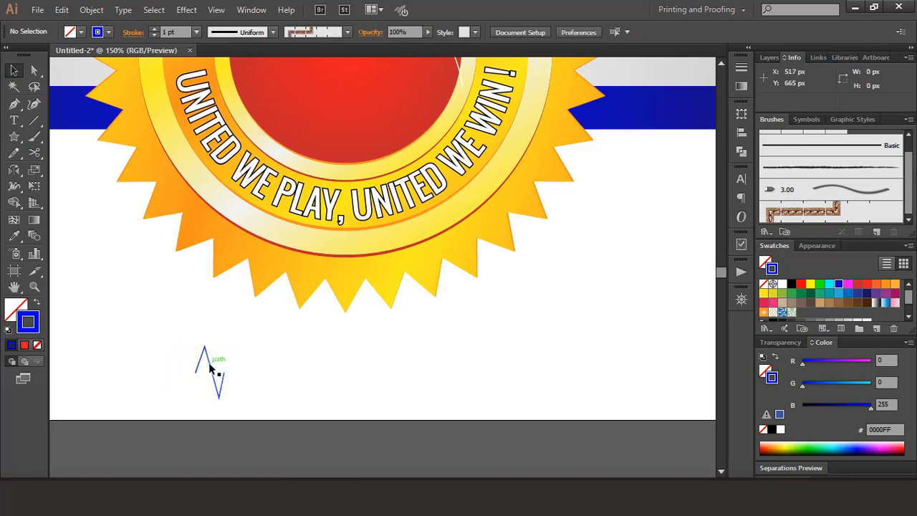
Narrow the remaining zigzag slightly from its left side and deselect it
click(210, 368)
drag(194, 372, 202, 373)
click(281, 353)
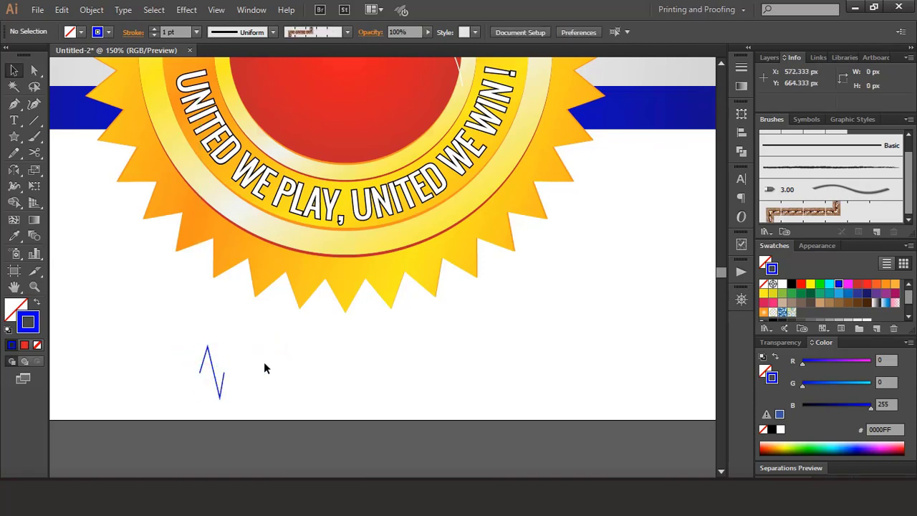
Move the zigzag to the blank area at the badge's lower right and scale it down to about 10 by 24 px
key(ctrl+minus)
scroll(264, 368, up, 1)
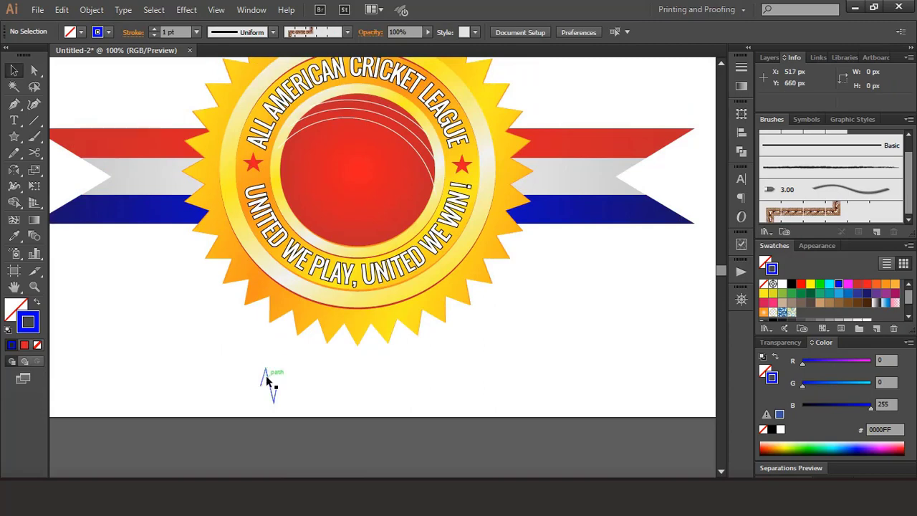
click(266, 377)
drag(276, 368, 558, 324)
click(309, 380)
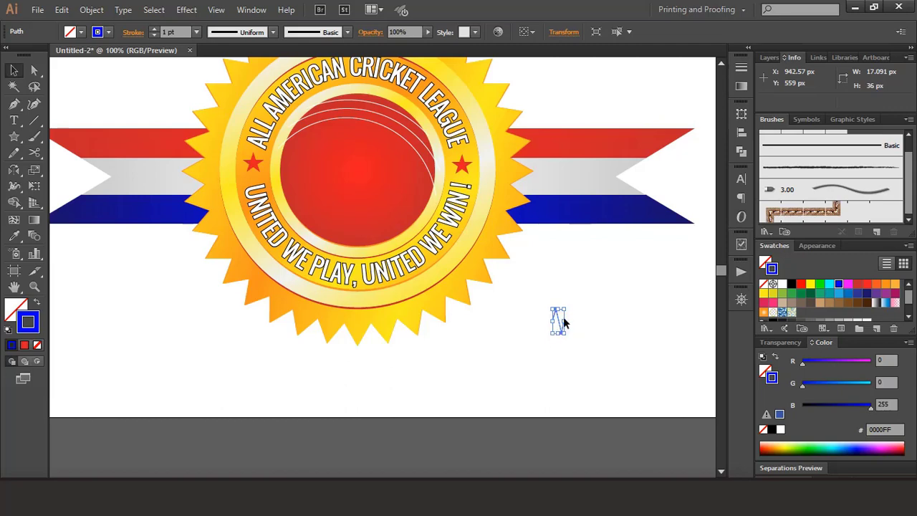
drag(558, 309, 558, 327)
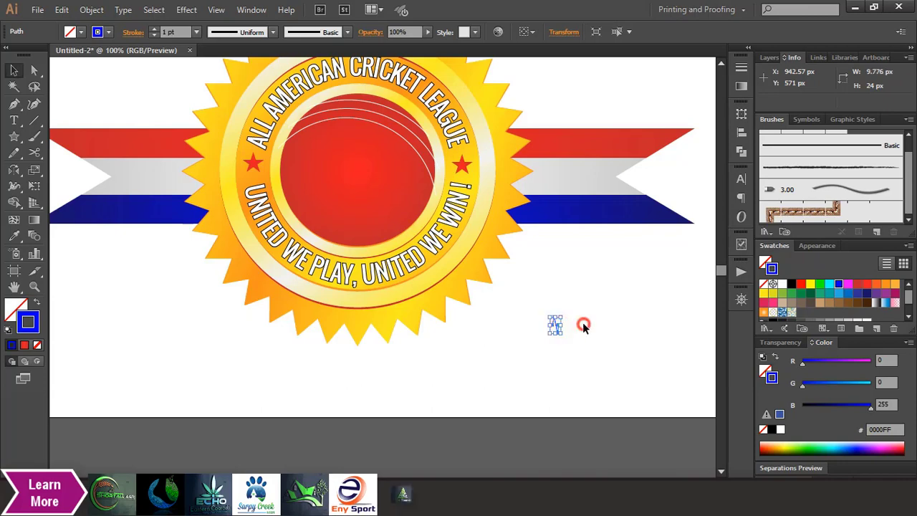
click(584, 329)
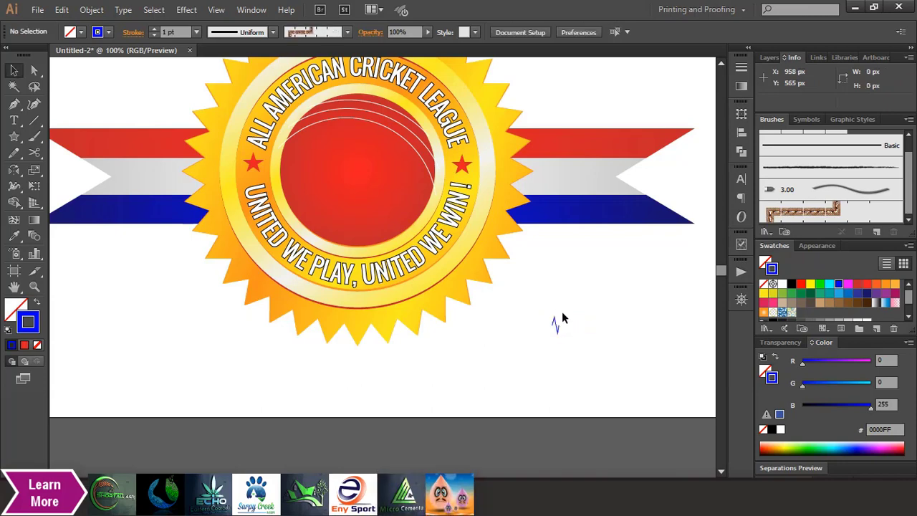
Expand the small zigzag's fill and stroke into shapes and deselect it
click(556, 327)
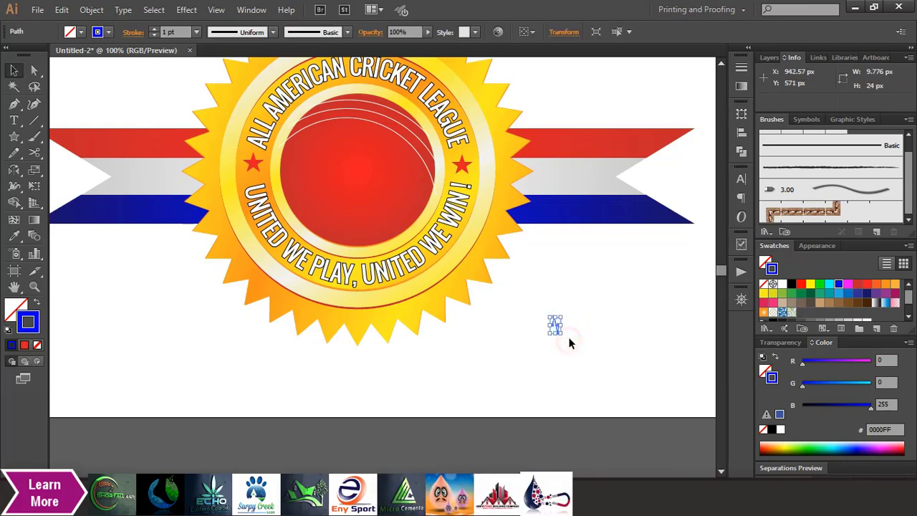
click(91, 9)
click(119, 151)
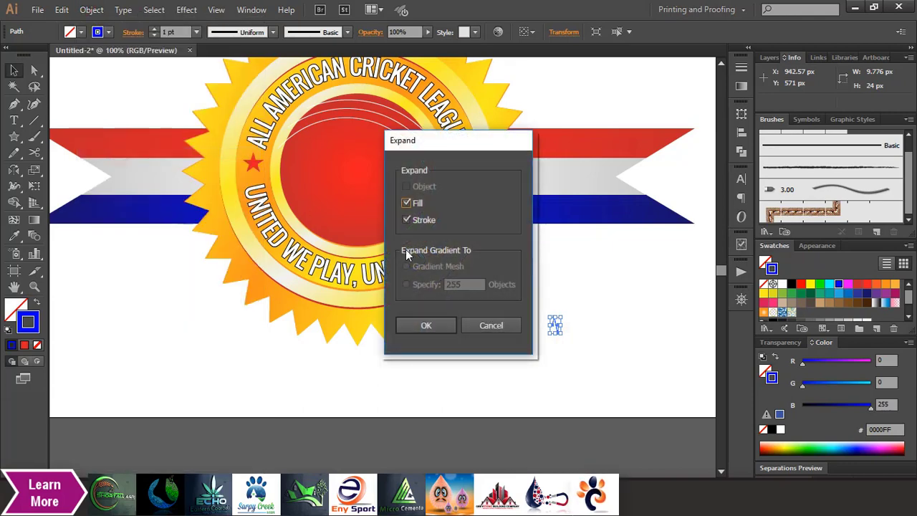
click(425, 327)
click(588, 268)
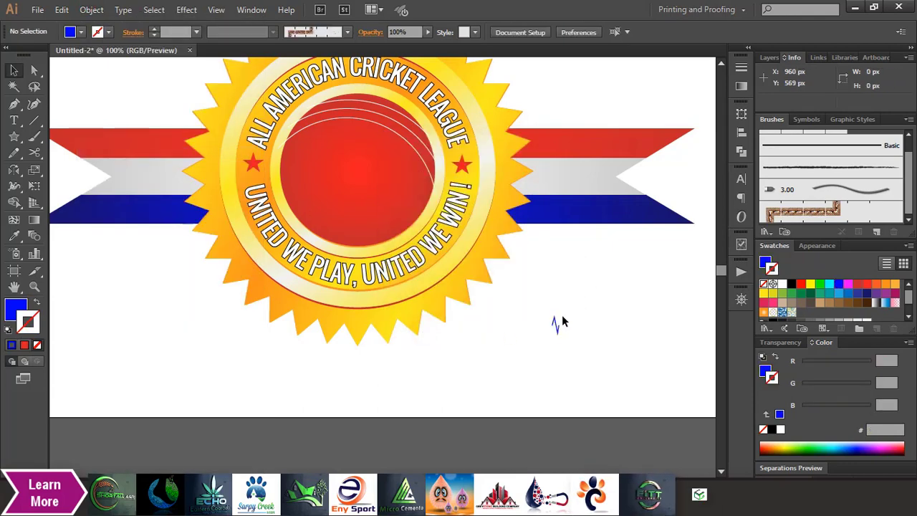
Create a pattern brush from the expanded zigzag, keeping the default pattern options
mouse_move(556, 327)
mouse_down()
mouse_move(717, 266)
mouse_move(799, 181)
mouse_up()
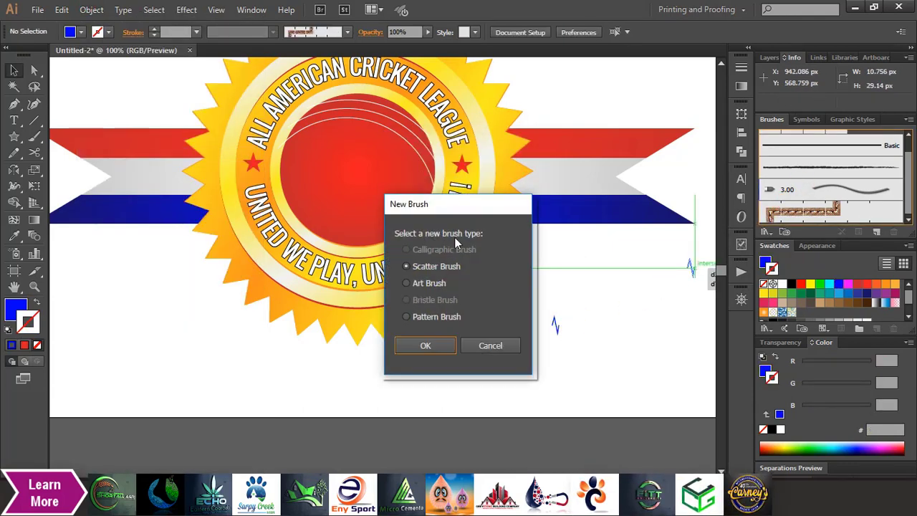
click(408, 317)
click(425, 346)
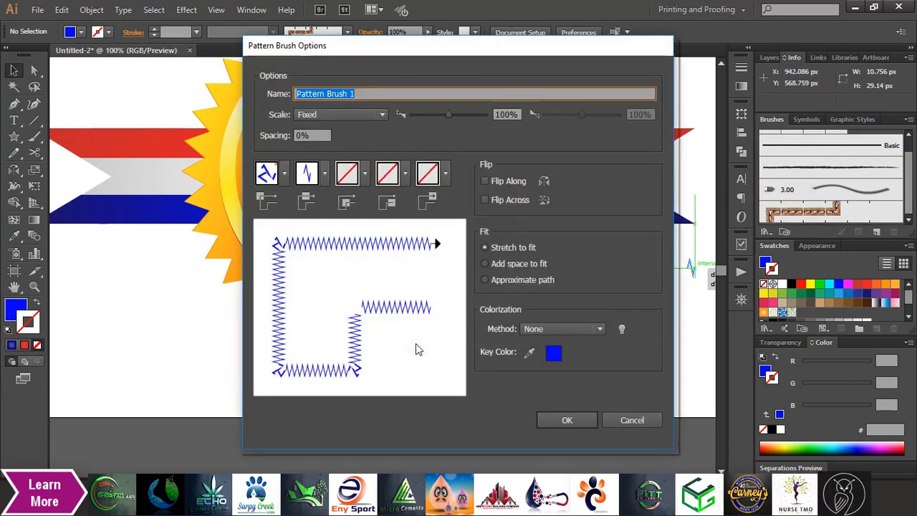
click(565, 420)
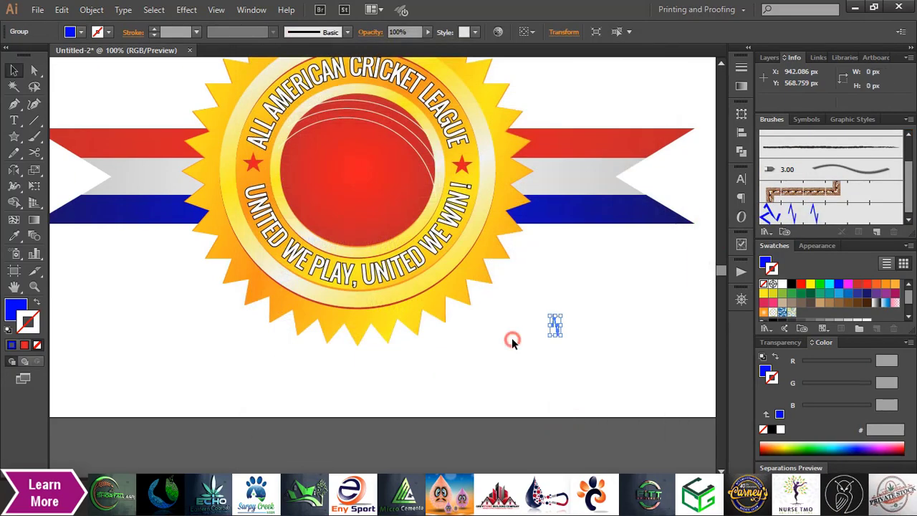
Apply the new zigzag pattern brush to the ball's lowest seam line and set its stroke weight to 0.4 pt
click(425, 166)
click(792, 214)
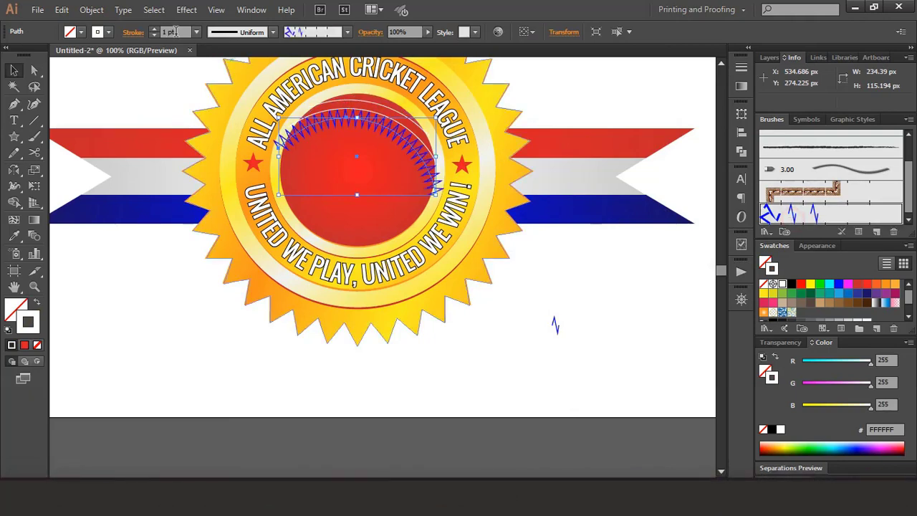
click(175, 32)
text(0.4)
key(Return)
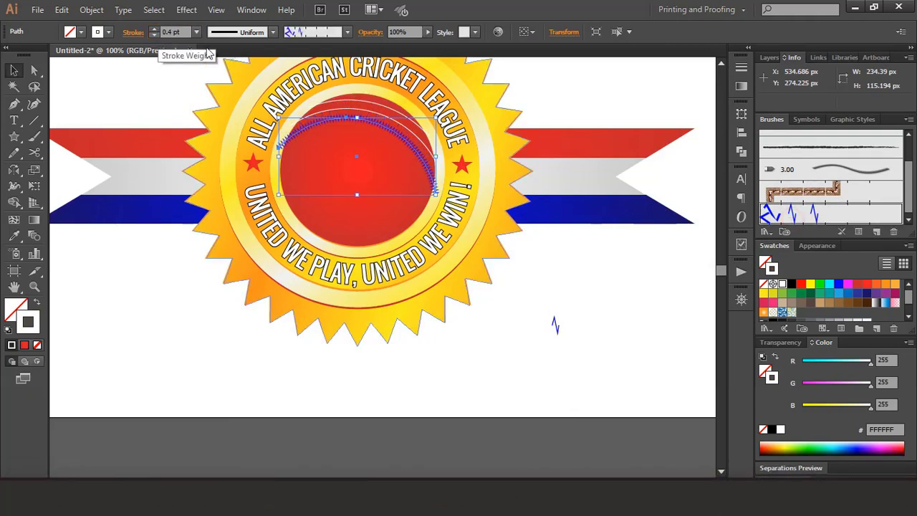
Apply the zigzag pattern brush to the ball's middle seam line and reduce its stroke weight
click(370, 115)
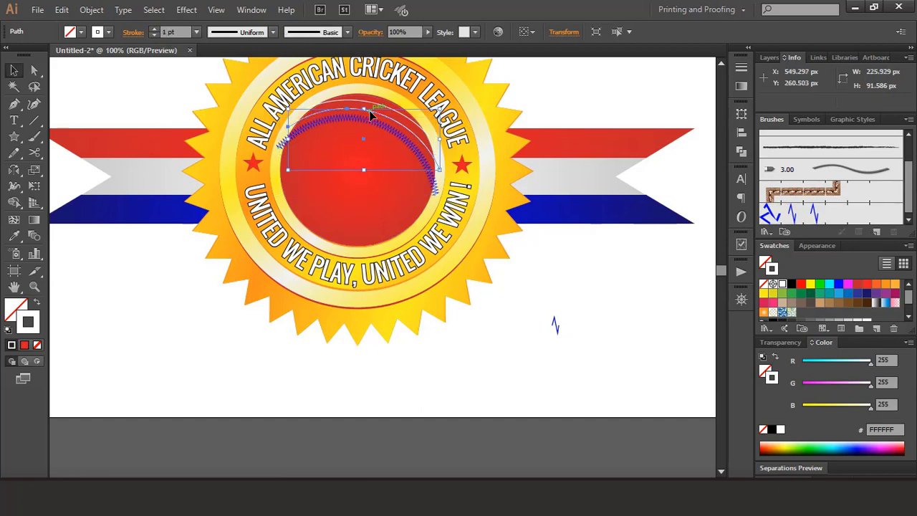
click(796, 214)
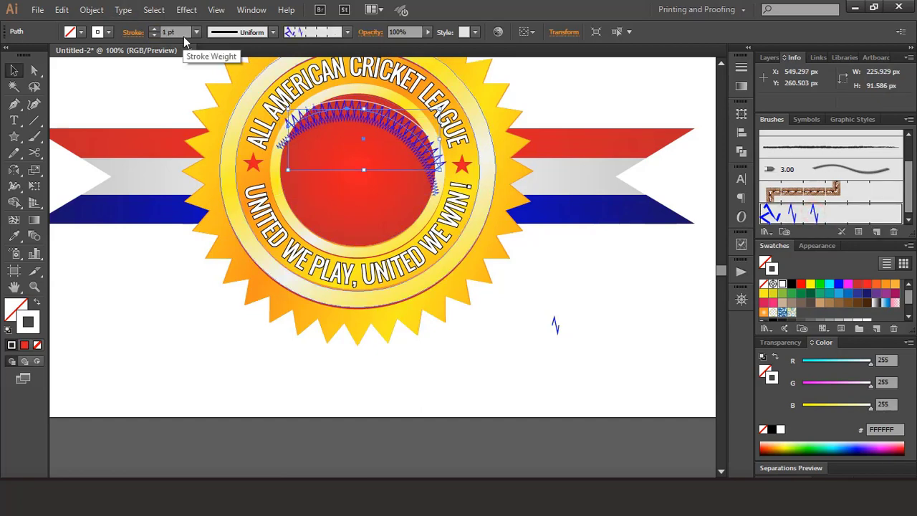
click(168, 31)
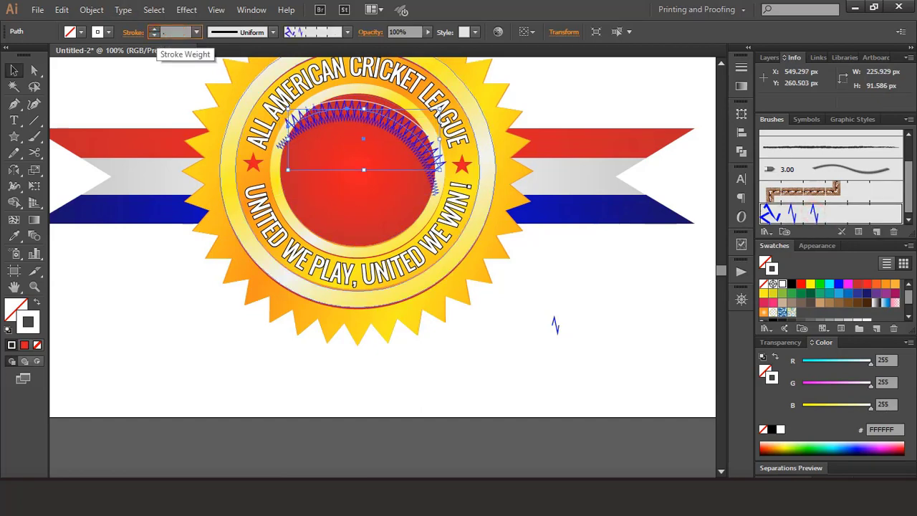
Set the stroke weight of the ball's lowest seam line to 0.35 pt
click(346, 118)
click(169, 31)
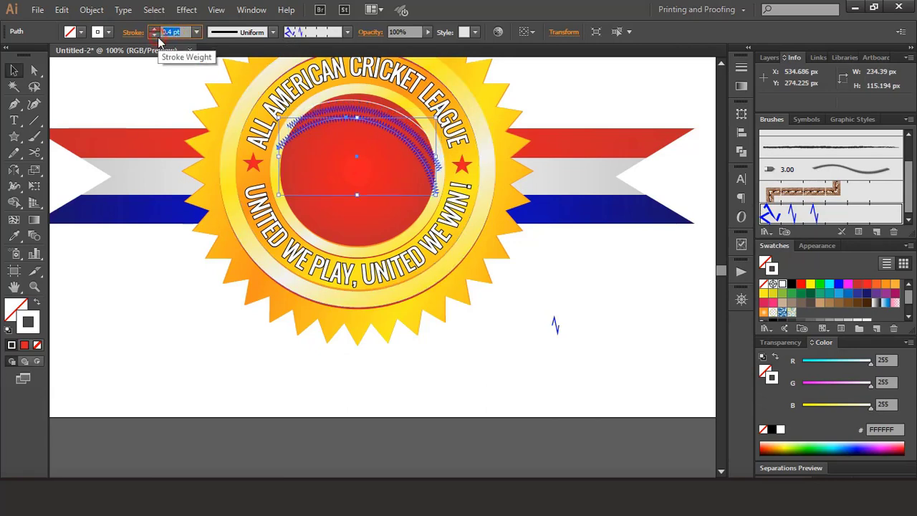
key(Return)
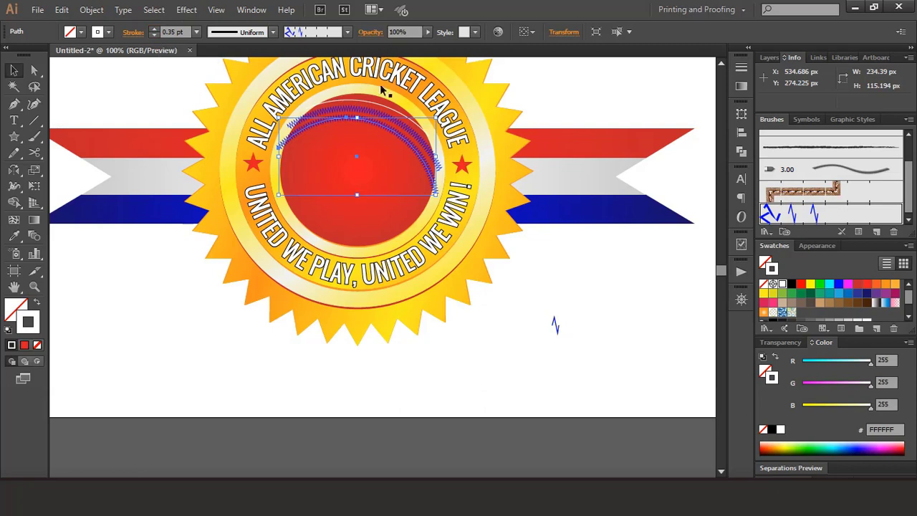
Apply the zigzag pattern brush to the ball's uppermost seam line and set its stroke weight to 0.35 pt
click(379, 104)
click(795, 213)
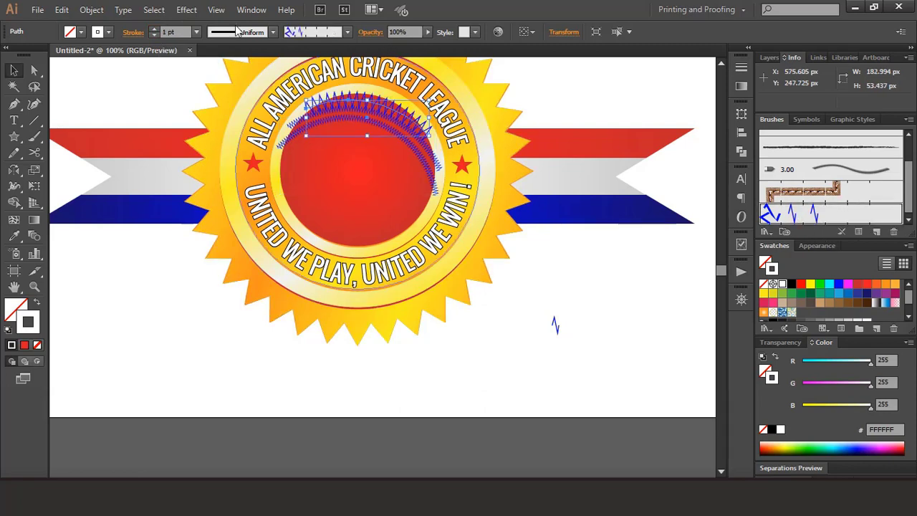
text(.)
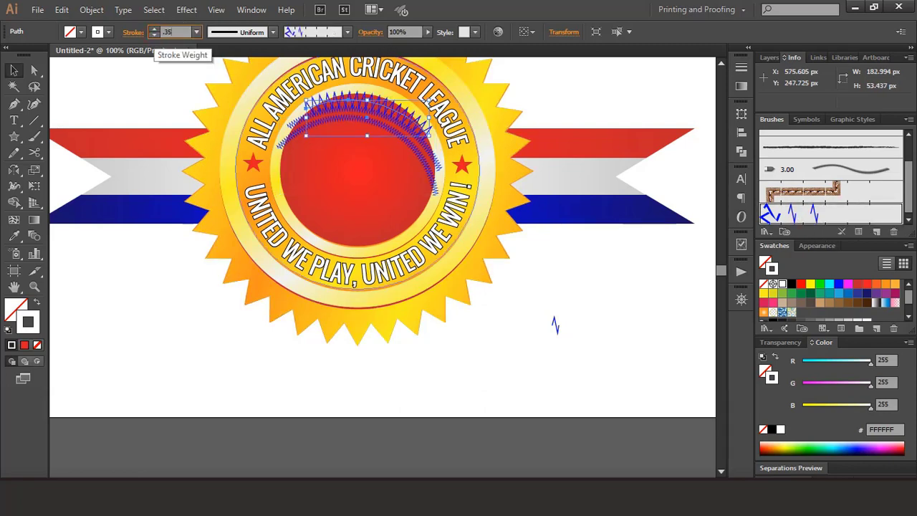
text(35)
key(Return)
click(620, 90)
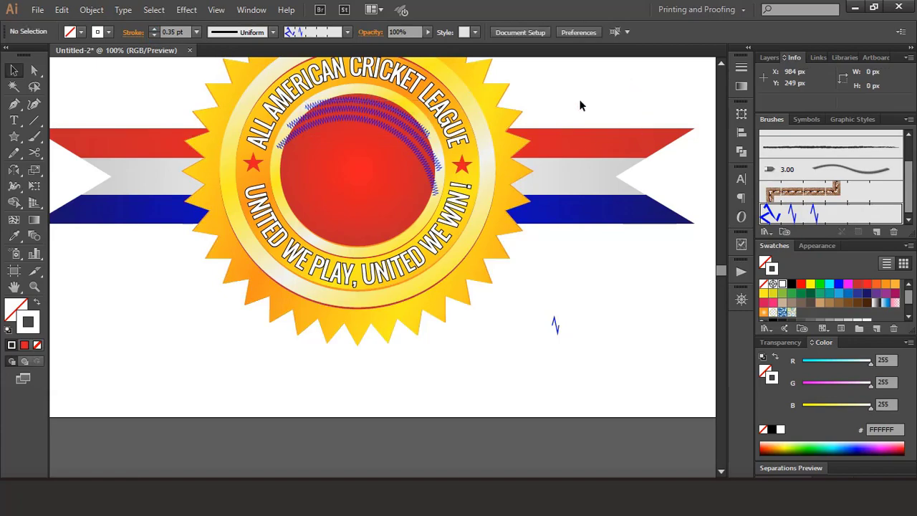
Nudge the ball's lowest zigzag seam line down by 7 px
key(ctrl+plus)
scroll(569, 106, up, 6)
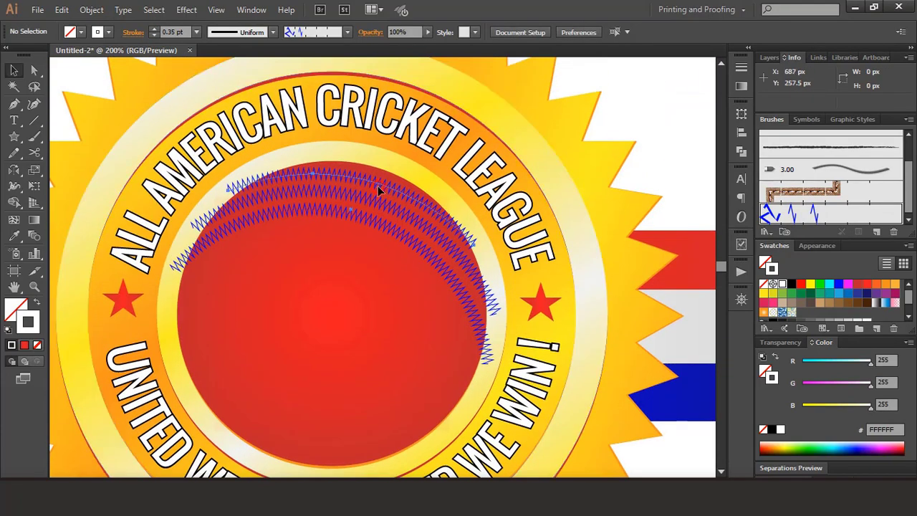
click(378, 186)
click(368, 208)
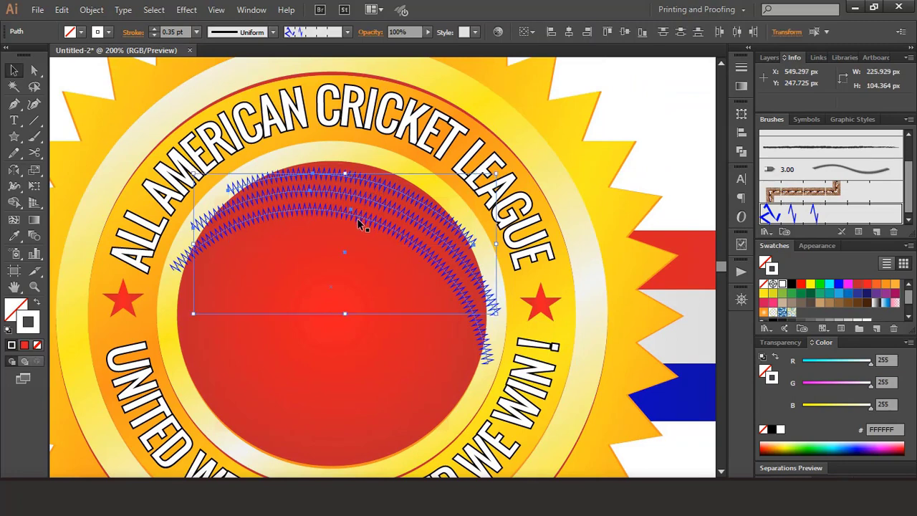
shift+click(358, 221)
click(594, 148)
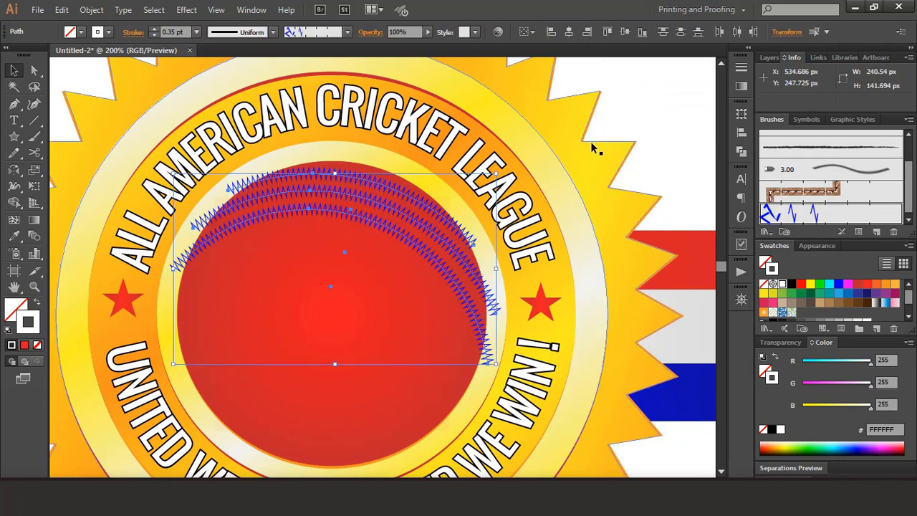
click(385, 229)
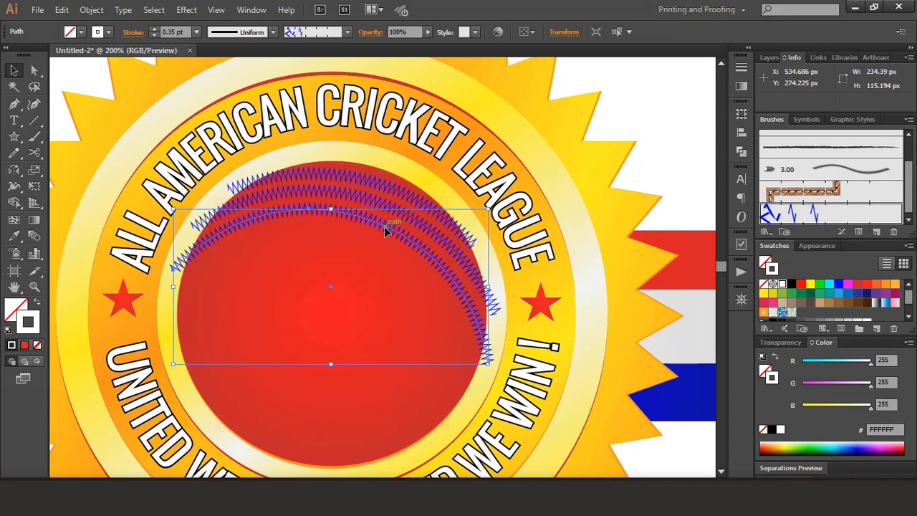
key(Down)
key(Down)
key(Down)
key(Down)
key(Down)
key(Down)
key(Down)
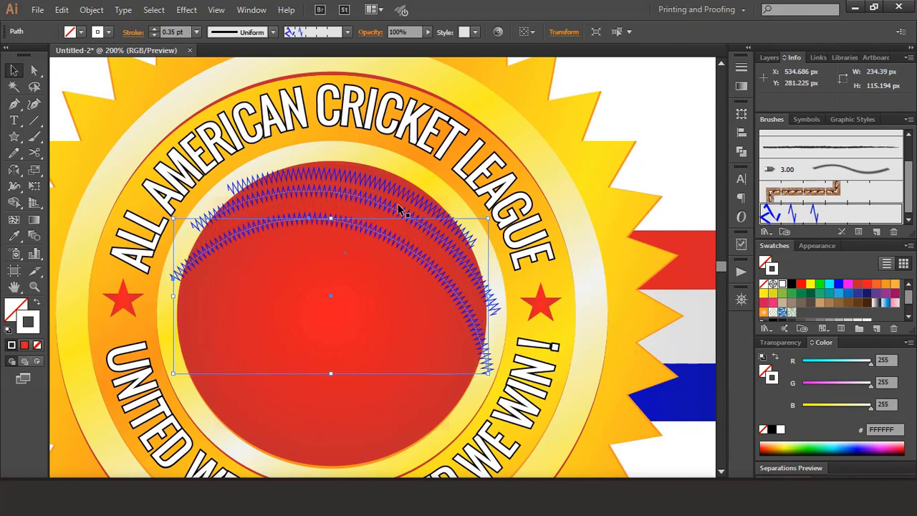
Nudge the ball's middle zigzag seam line down by about 3 px to even out the seam spacing
click(399, 208)
key(Down)
key(Down)
key(Down)
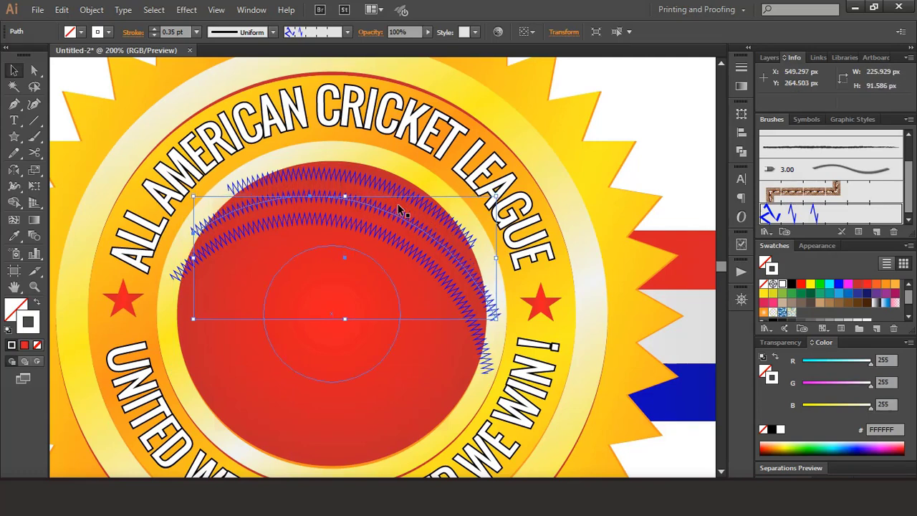
Expand the appearance of all three zigzag seam lines and group them together
shift+click(383, 186)
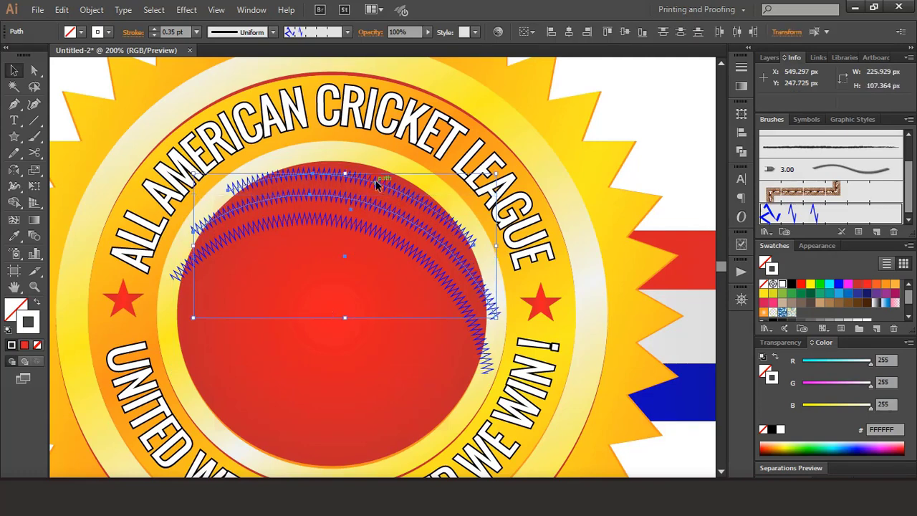
shift+click(359, 226)
click(91, 11)
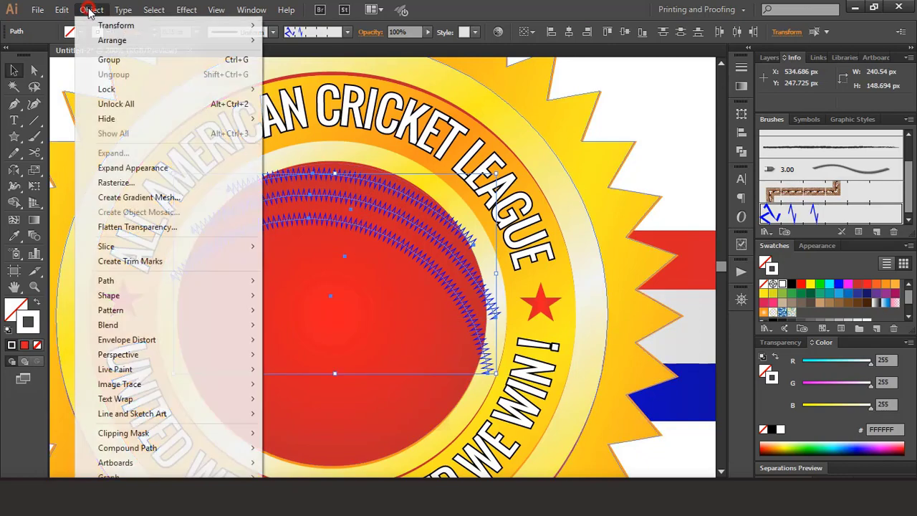
click(155, 167)
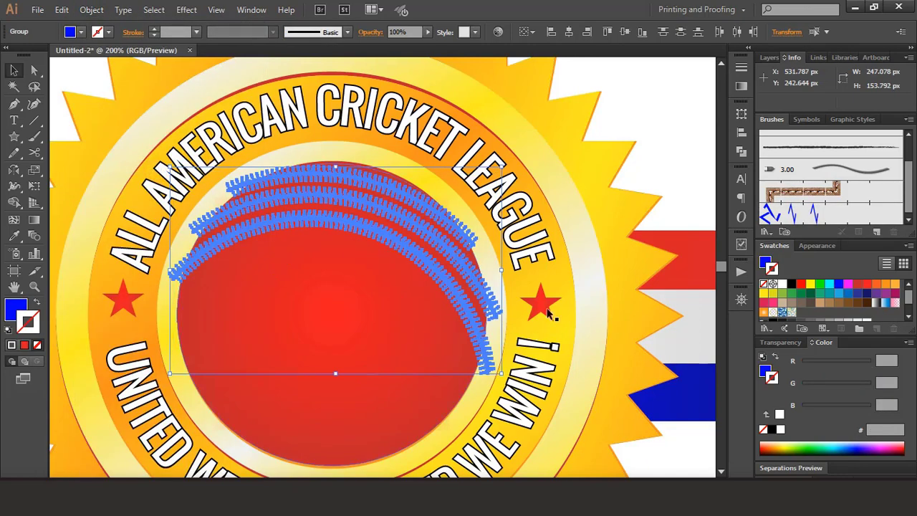
click(92, 10)
click(121, 61)
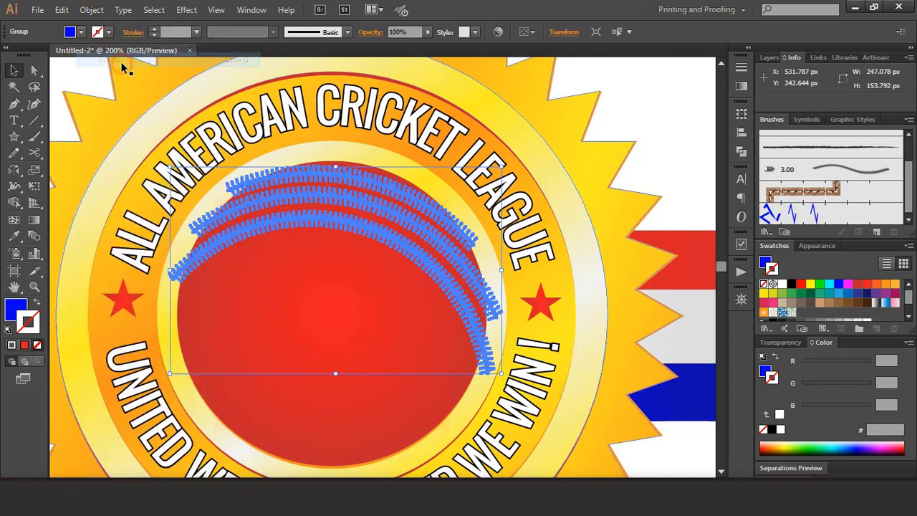
Recolor the grouped seams with the badge's gold-orange gradient fill
click(645, 93)
click(435, 237)
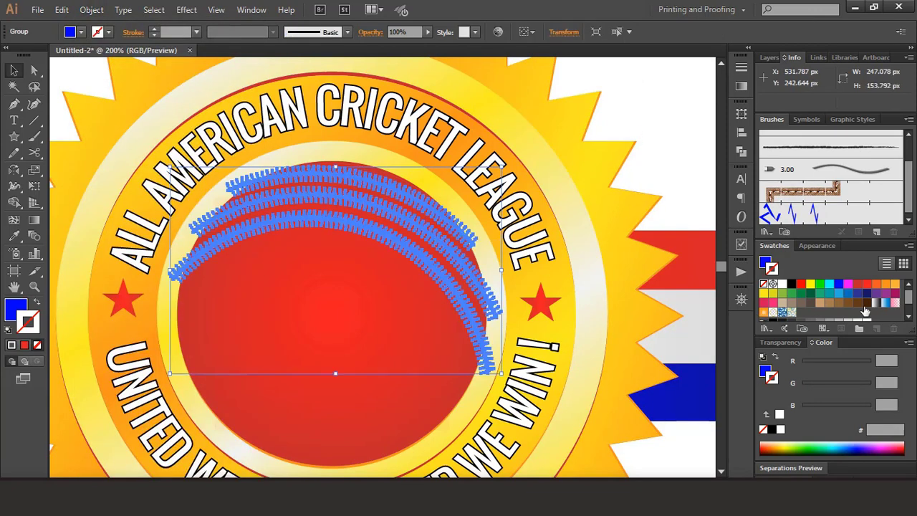
click(887, 289)
key(ctrl+1)
click(204, 131)
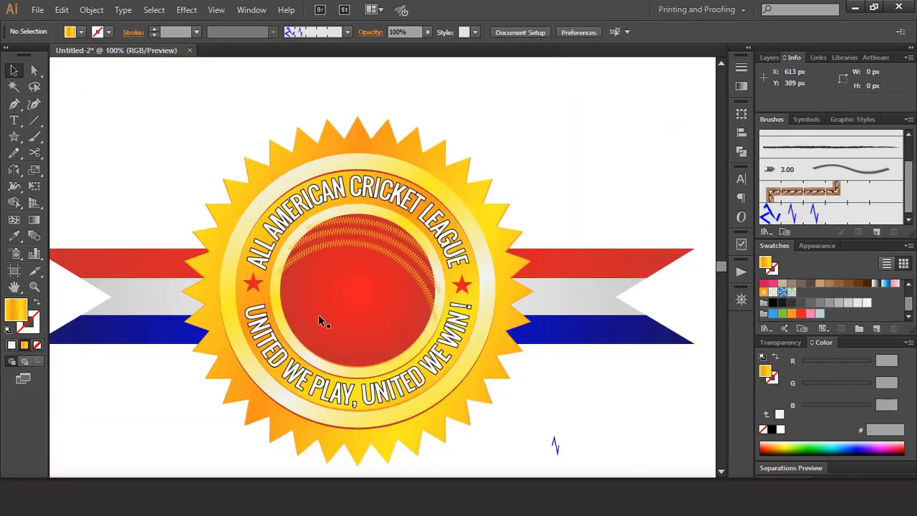
Bring the light gold ring around the ball to the front so it covers the overhanging seam ends
click(283, 315)
right_click(283, 314)
mouse_move(367, 428)
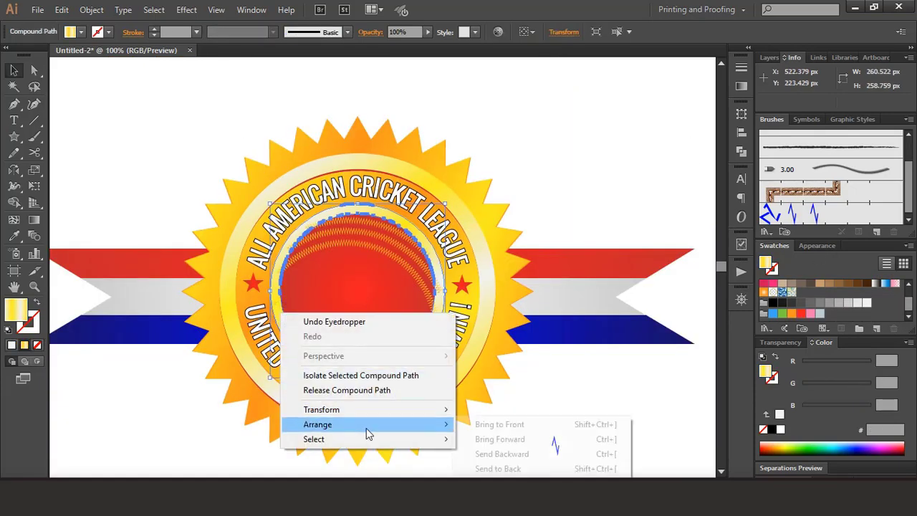
click(499, 424)
click(545, 158)
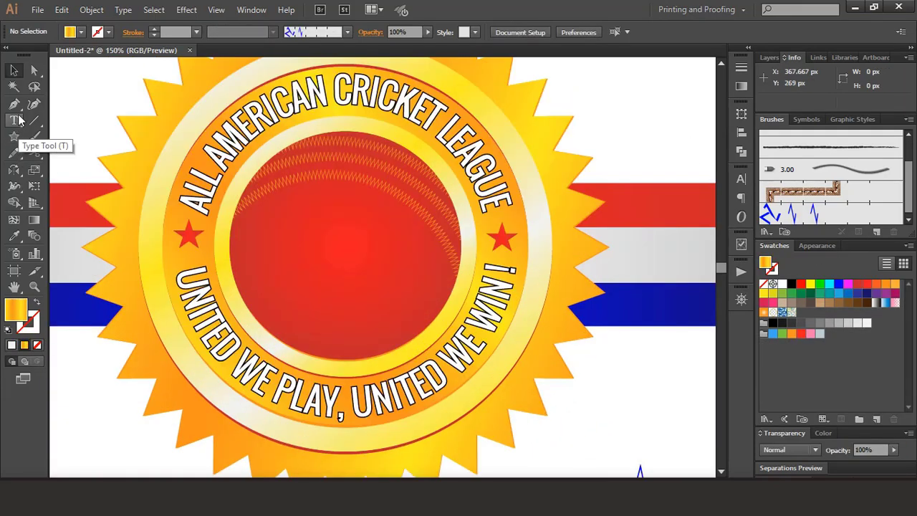
Add the text "2019" in Oswald Regular and place it on the red ball, enlarged to about 80.5 pt
click(14, 120)
click(91, 413)
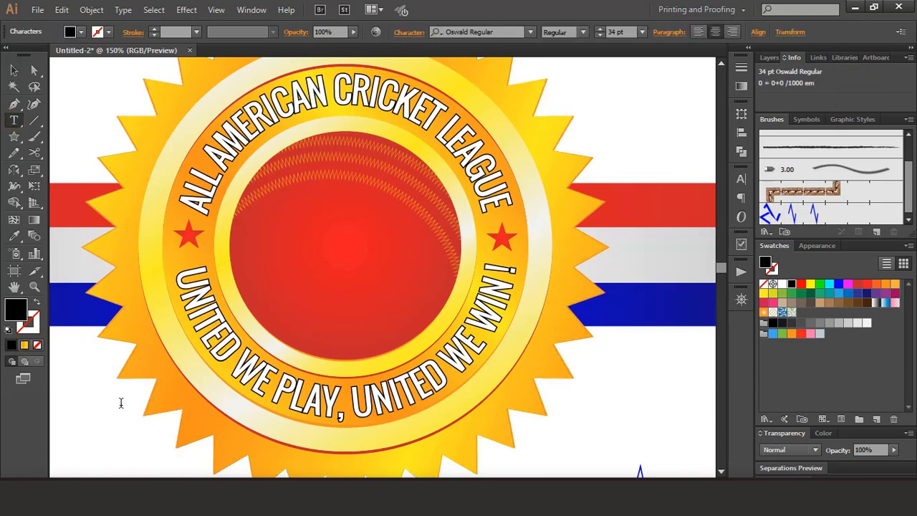
text(2019)
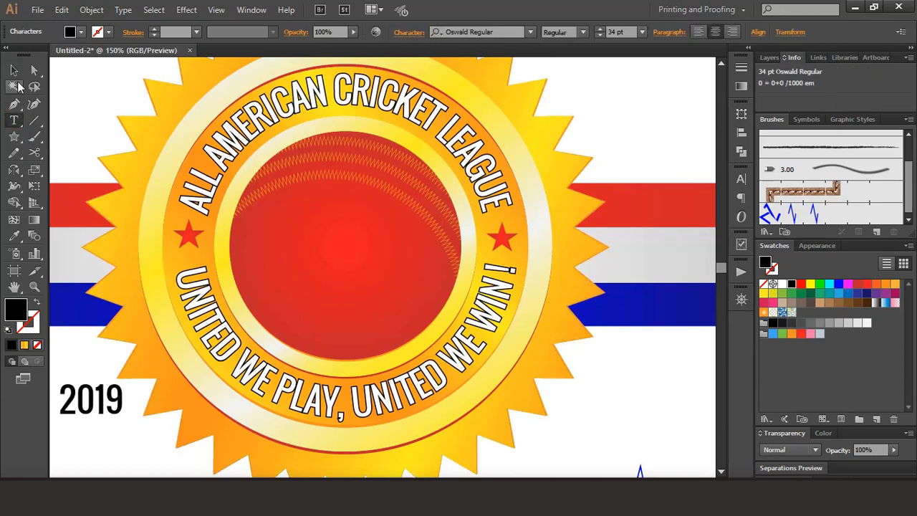
click(13, 69)
drag(109, 406, 393, 317)
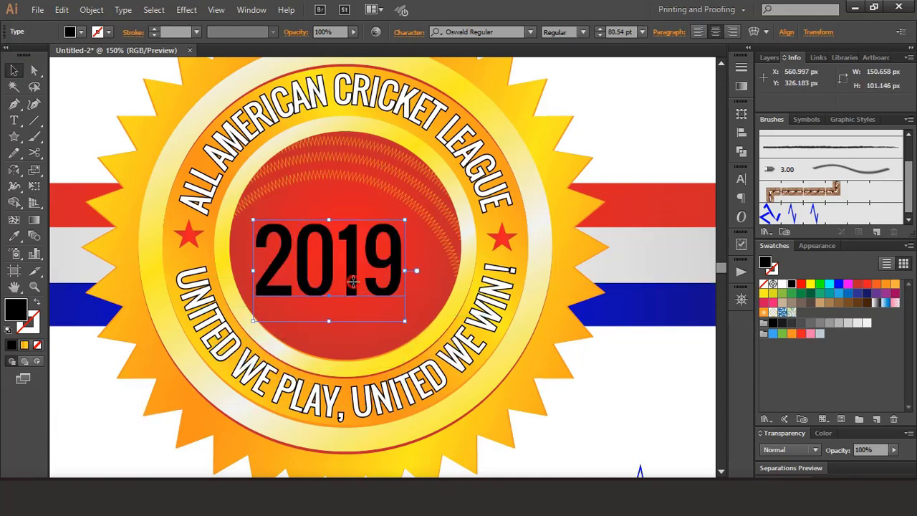
Stretch the 2019 text taller, tilt it slightly clockwise and position it on the ball's lower half at about 102.7 pt
drag(353, 282, 362, 288)
drag(339, 326, 337, 355)
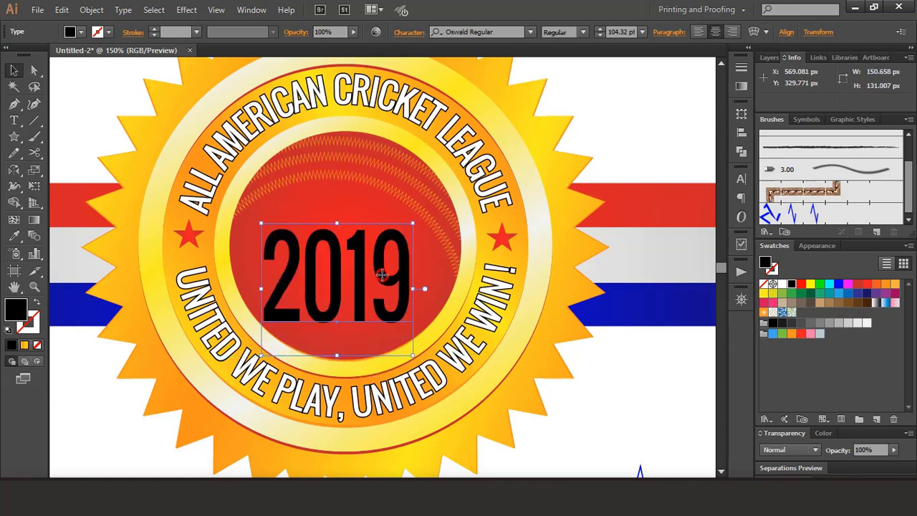
drag(382, 275, 382, 271)
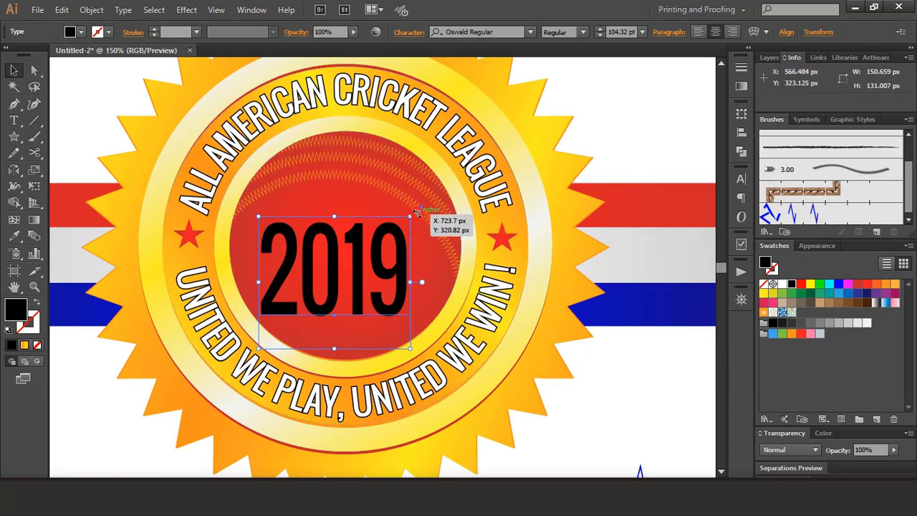
drag(421, 215, 425, 230)
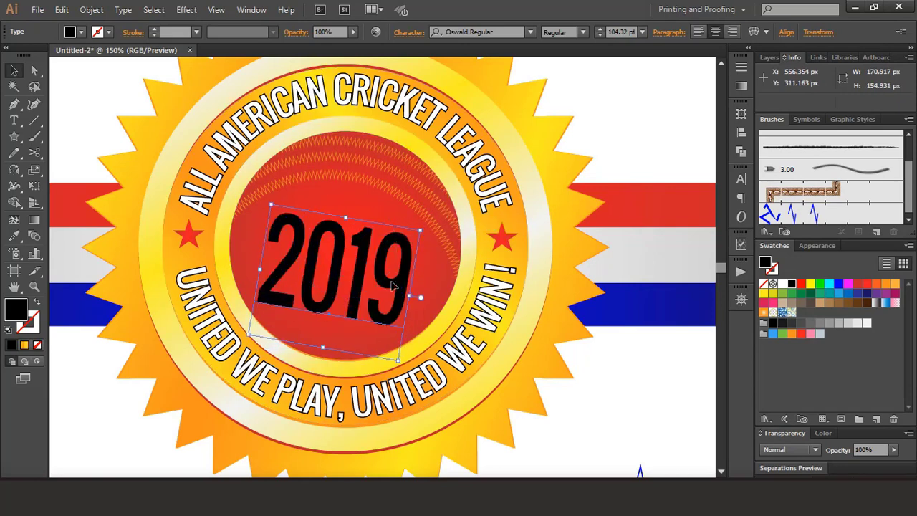
drag(391, 283, 395, 297)
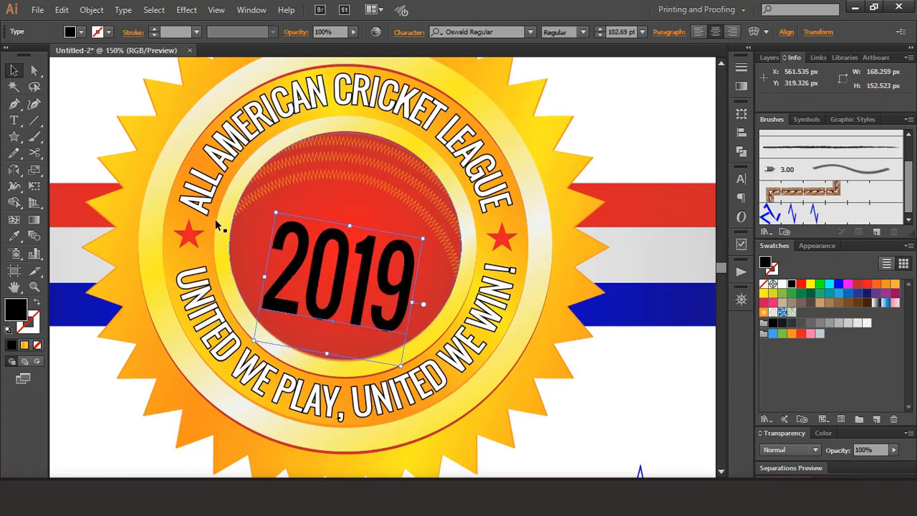
Expand the 2019 text into outlines and fill it with the light blue-gray swatch
click(91, 9)
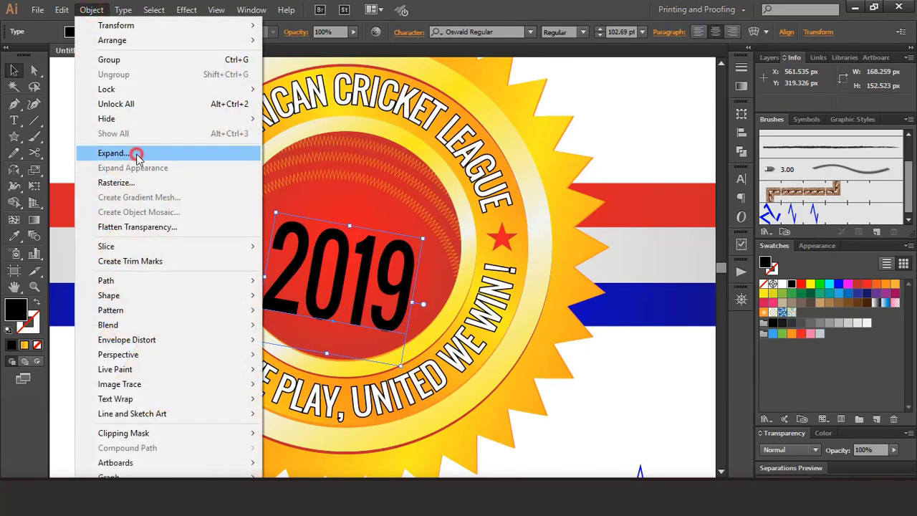
click(132, 152)
click(427, 326)
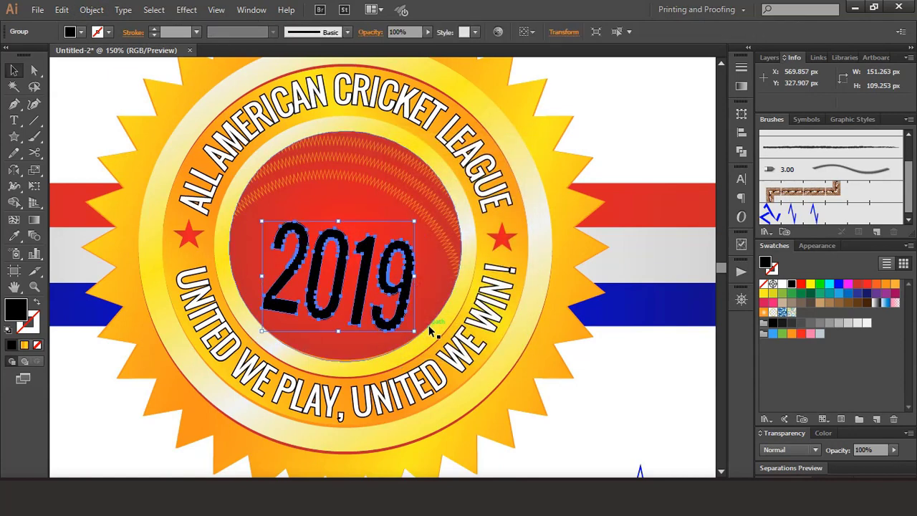
click(820, 334)
click(96, 103)
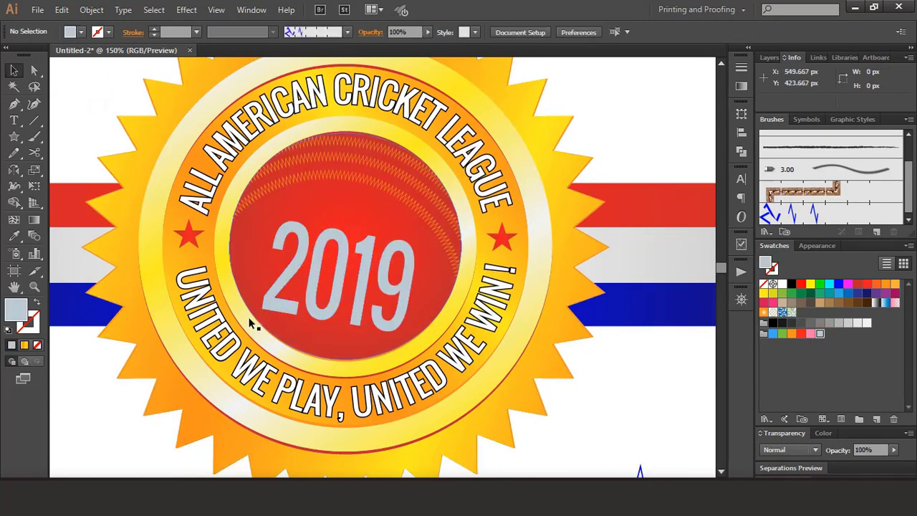
Free Distort the outlined 2019 by its corners so the digits slant to the right and grow larger toward the 9
click(315, 282)
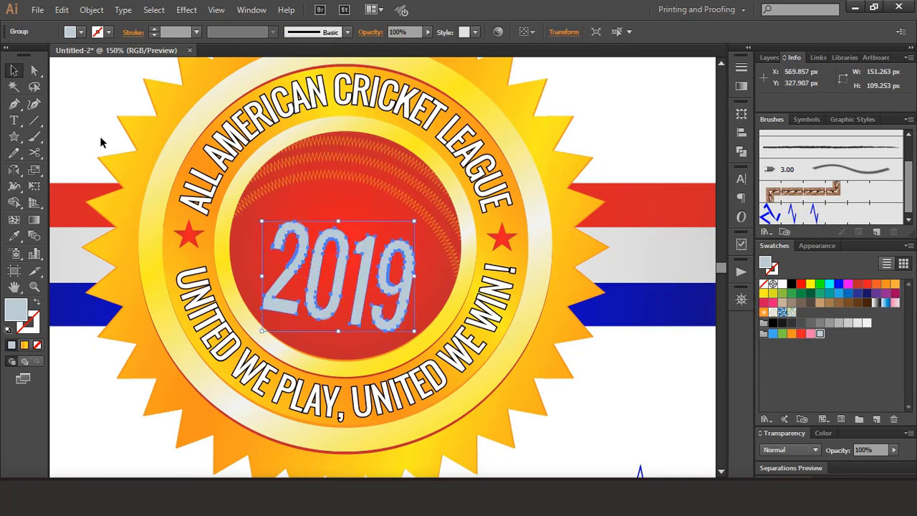
click(34, 185)
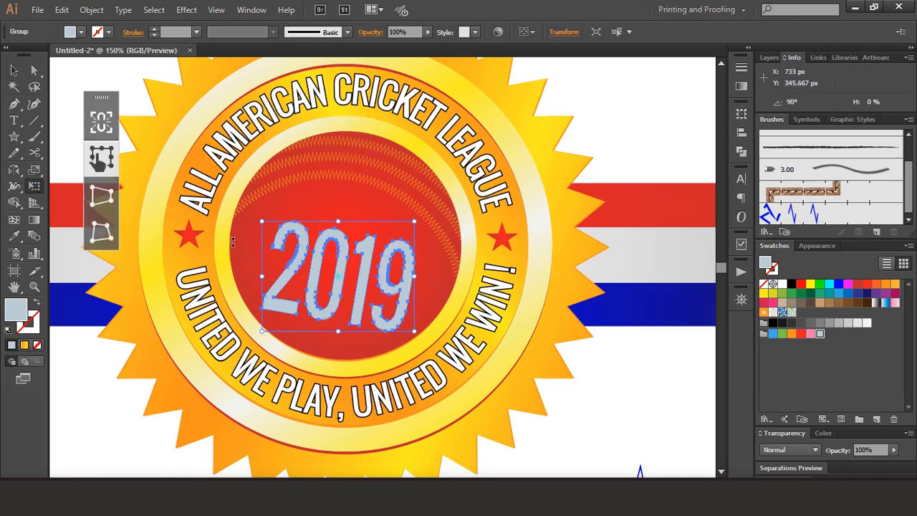
click(101, 233)
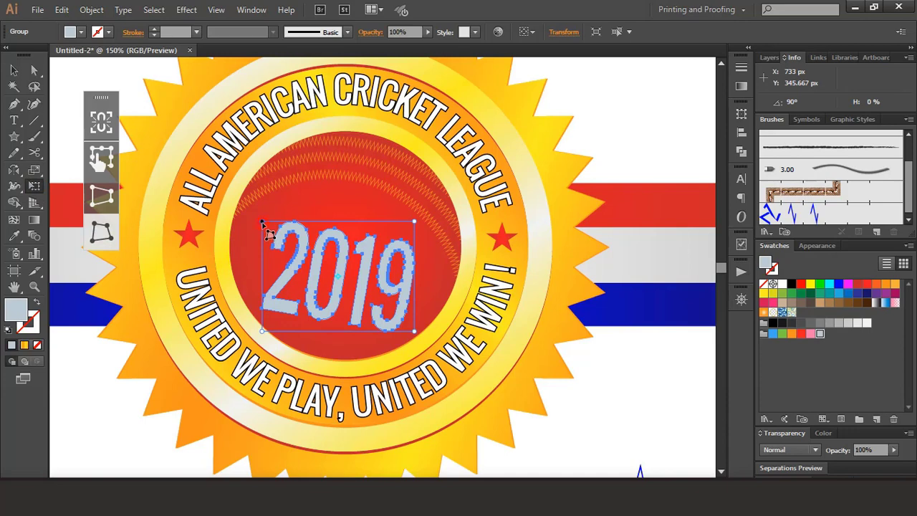
drag(262, 221, 273, 230)
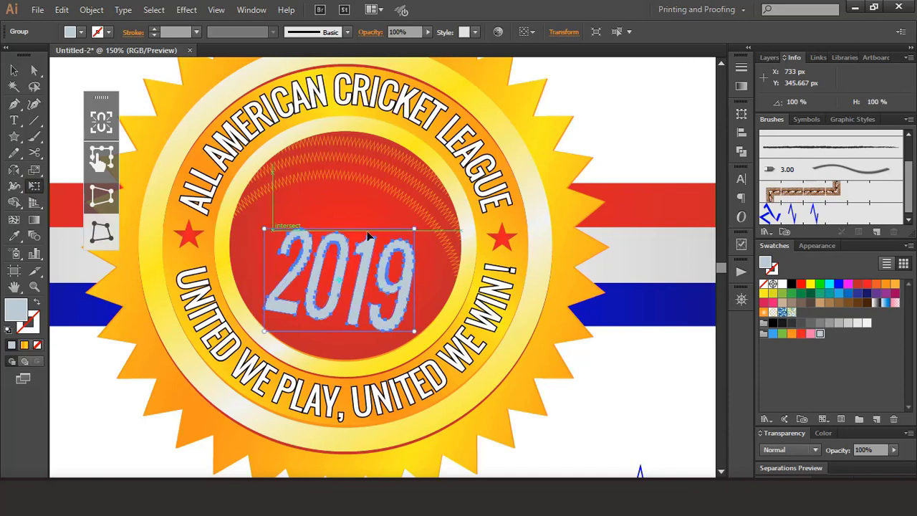
drag(414, 229, 422, 231)
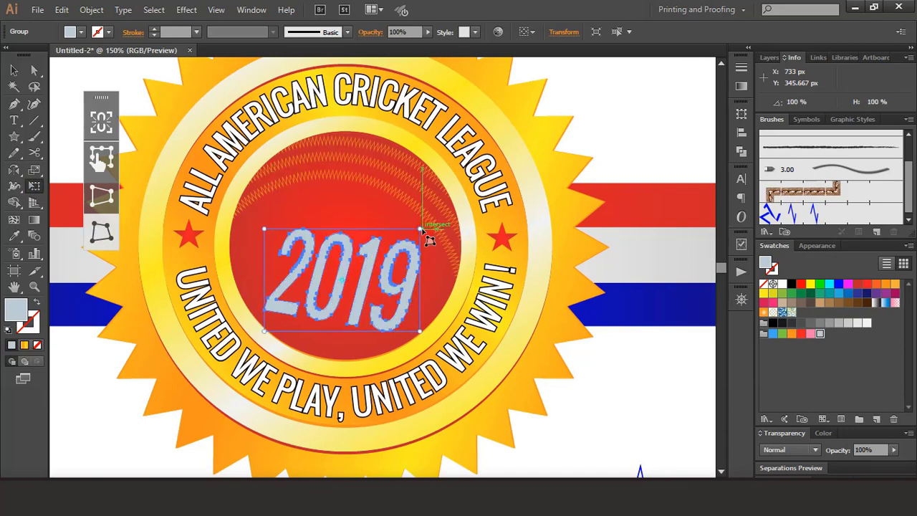
drag(422, 334, 416, 322)
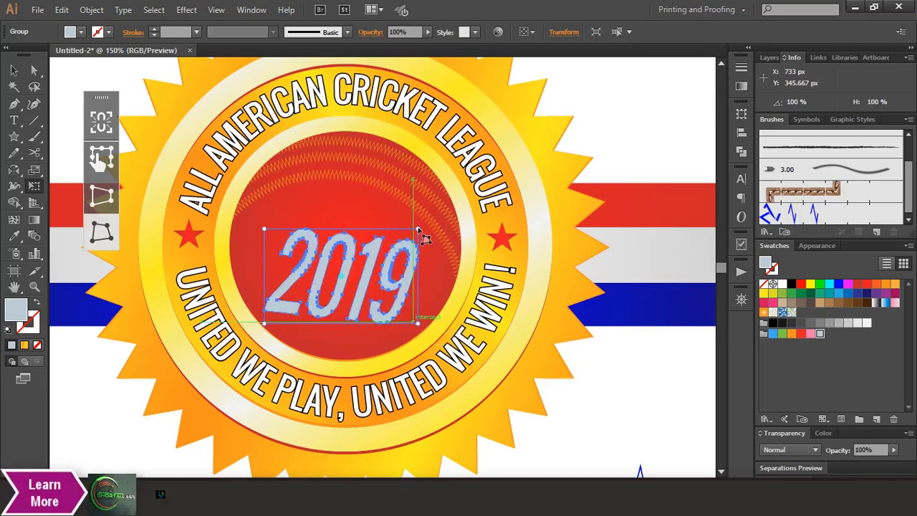
drag(418, 230, 426, 210)
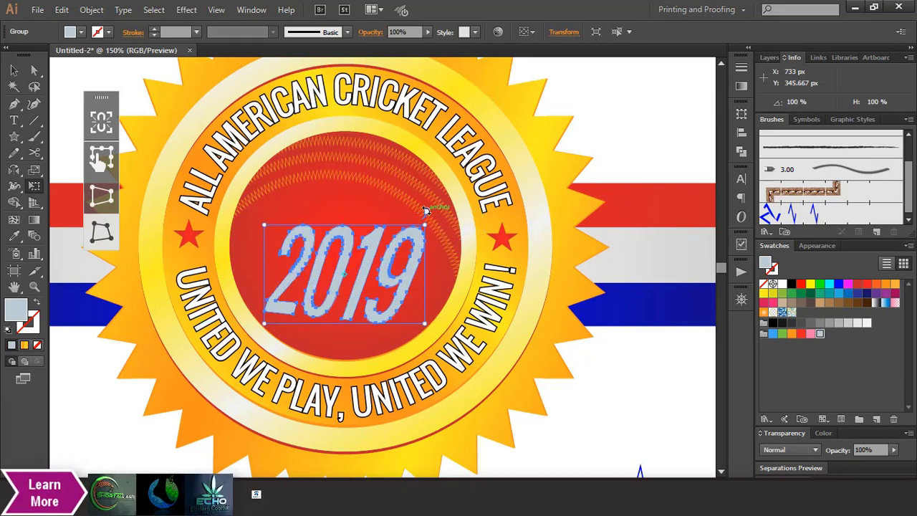
drag(266, 227, 277, 242)
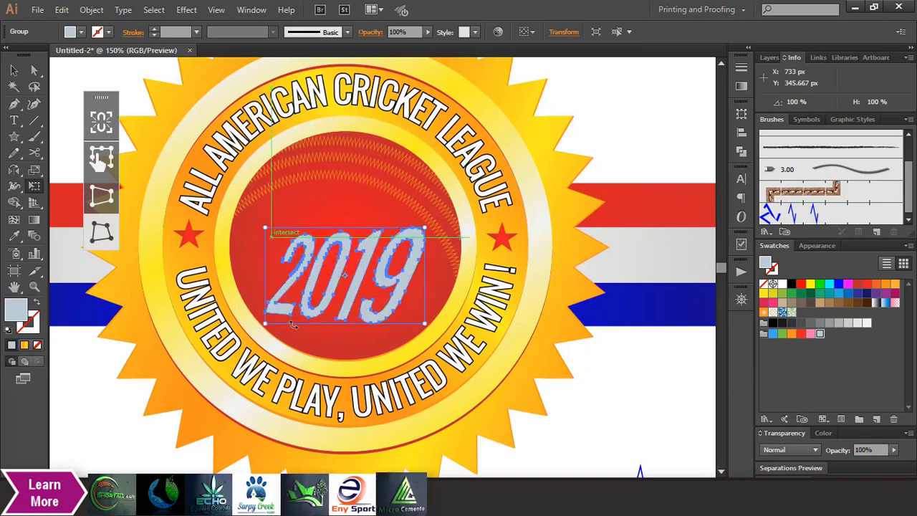
drag(266, 326, 275, 317)
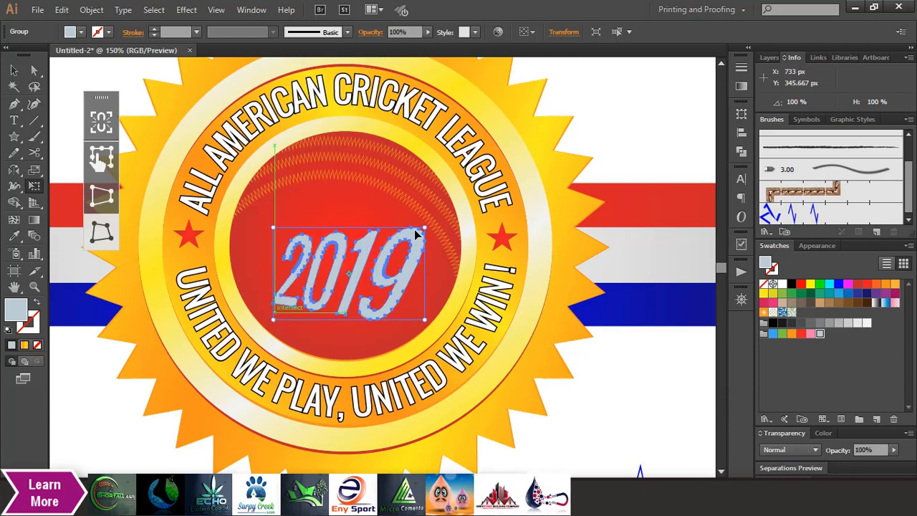
mouse_move(426, 235)
mouse_down()
mouse_move(401, 235)
mouse_move(419, 237)
mouse_up()
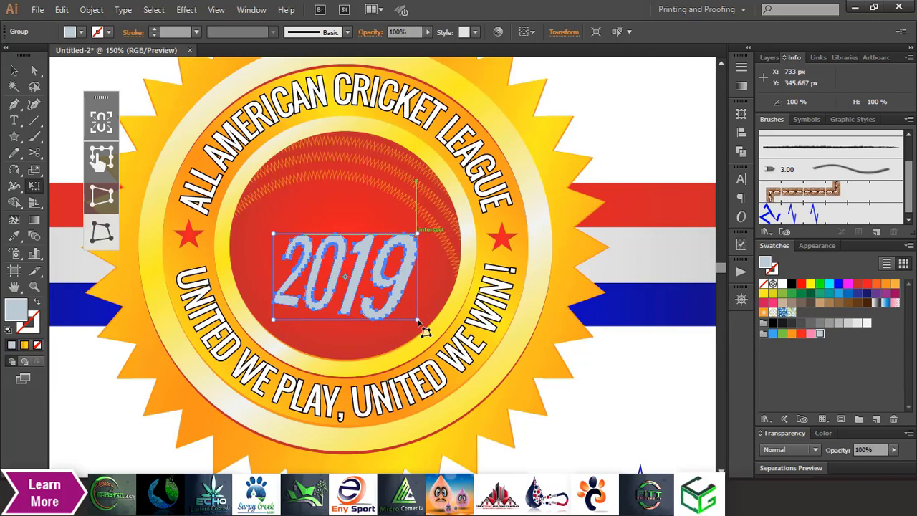
drag(418, 320, 420, 337)
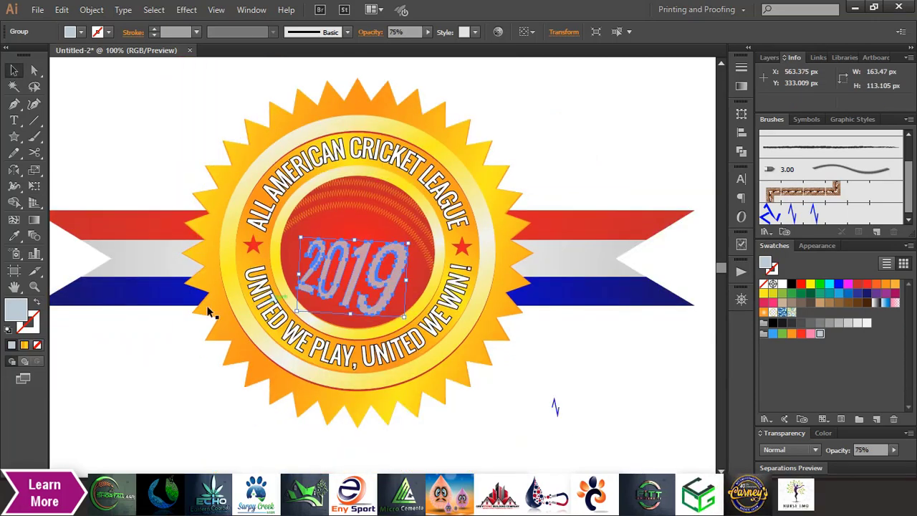
Fill the 2019 outlines with the yellow-orange gradient sampled from the artwork and run it downward through the digits at about -106.3°
click(14, 236)
click(360, 206)
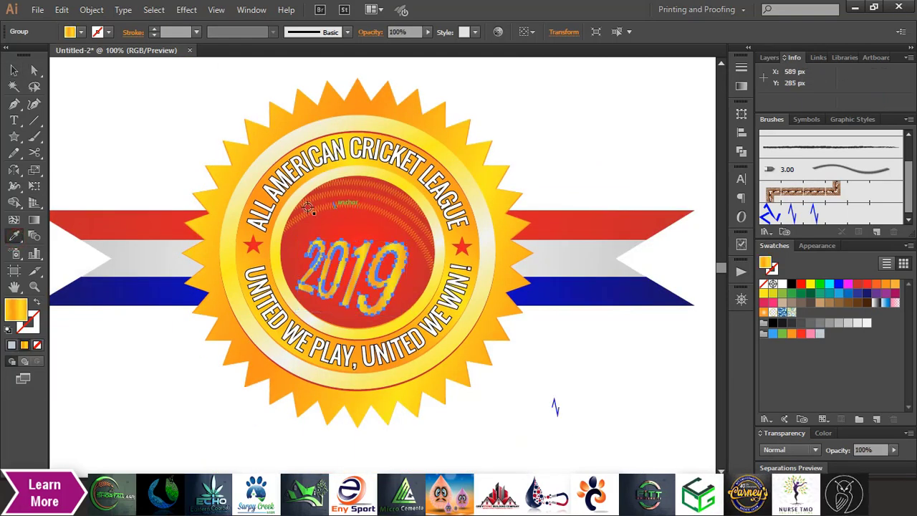
click(34, 219)
drag(365, 231, 347, 312)
key(v)
key(ctrl+shift+a)
drag(400, 249, 402, 246)
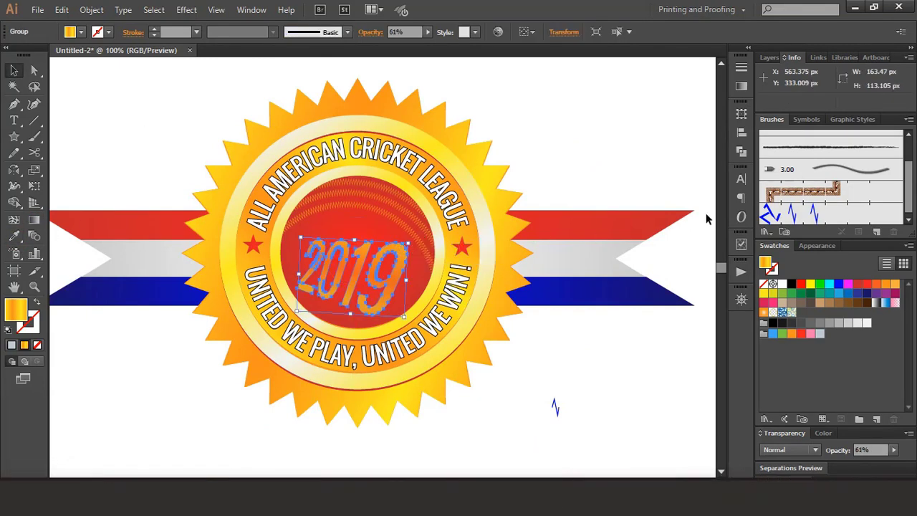
Fade the 2019 gradient by lowering both end stops' opacity, the last to 10%, and setting a stop at 66.13% to 46% opacity
click(742, 86)
click(581, 162)
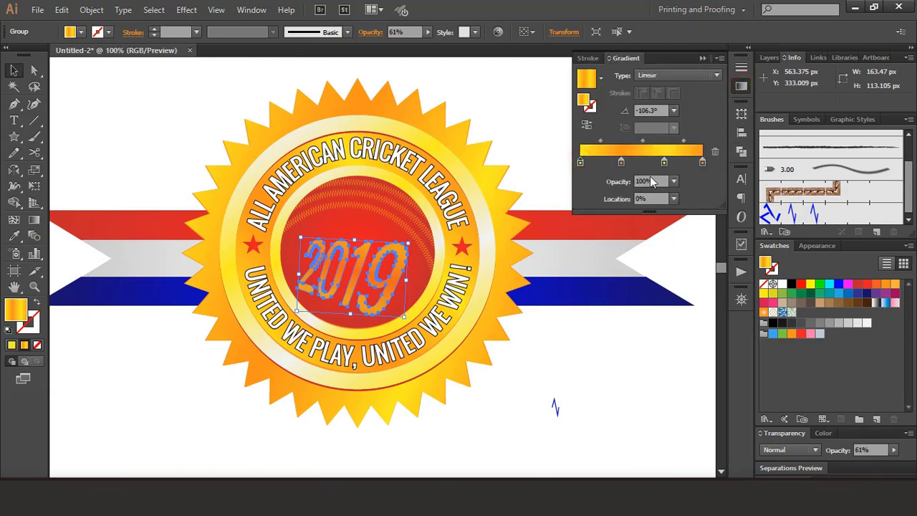
click(673, 181)
click(683, 209)
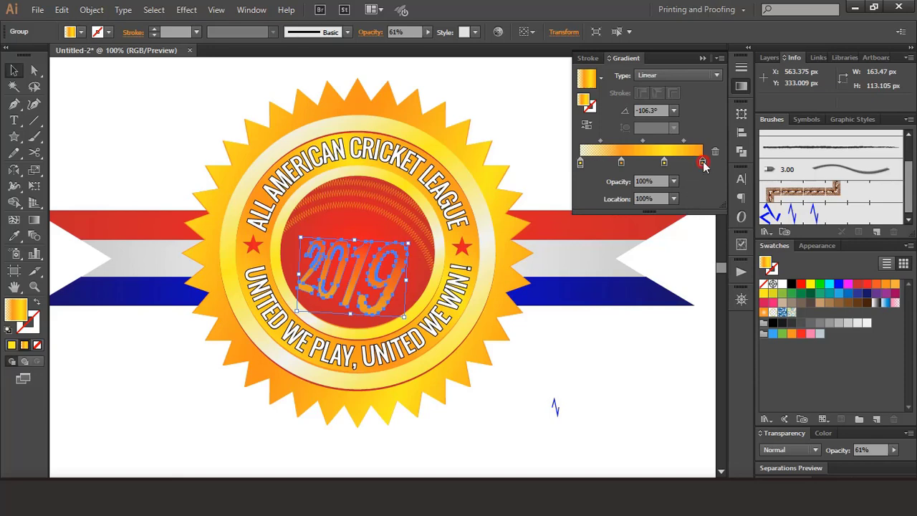
click(674, 182)
click(689, 210)
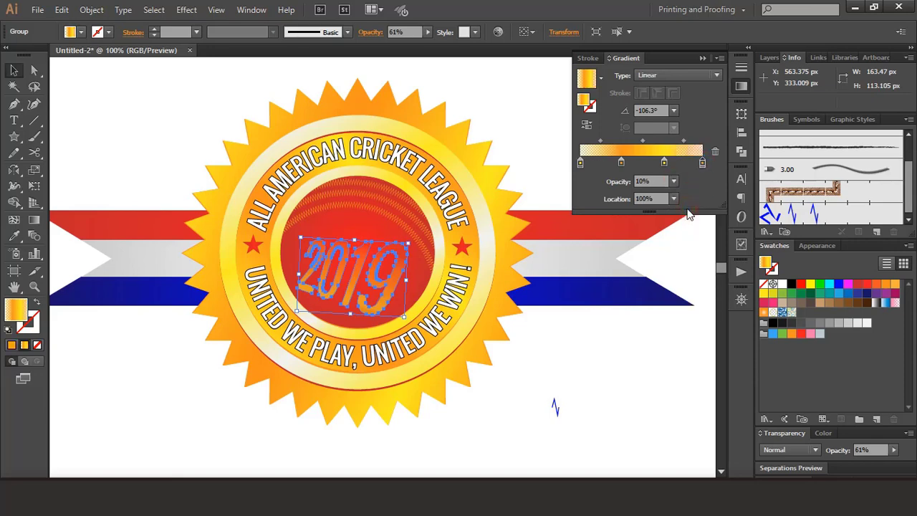
click(662, 164)
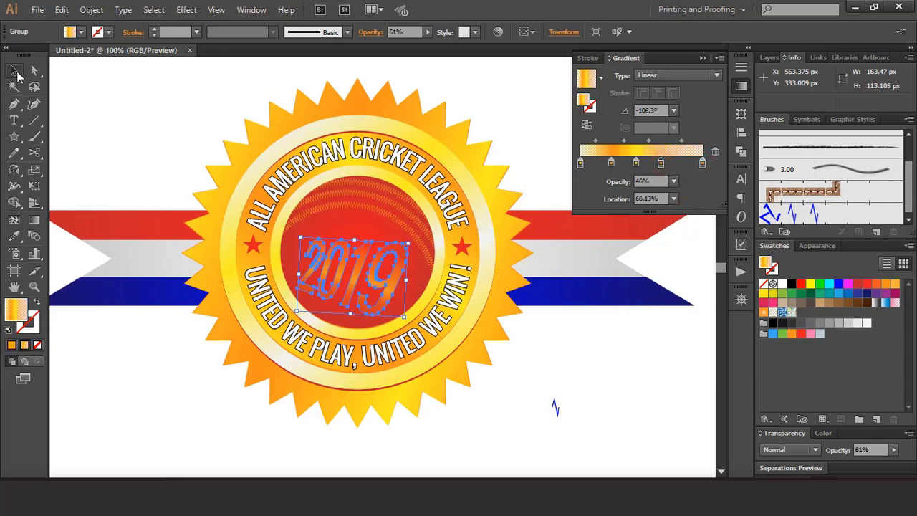
click(122, 110)
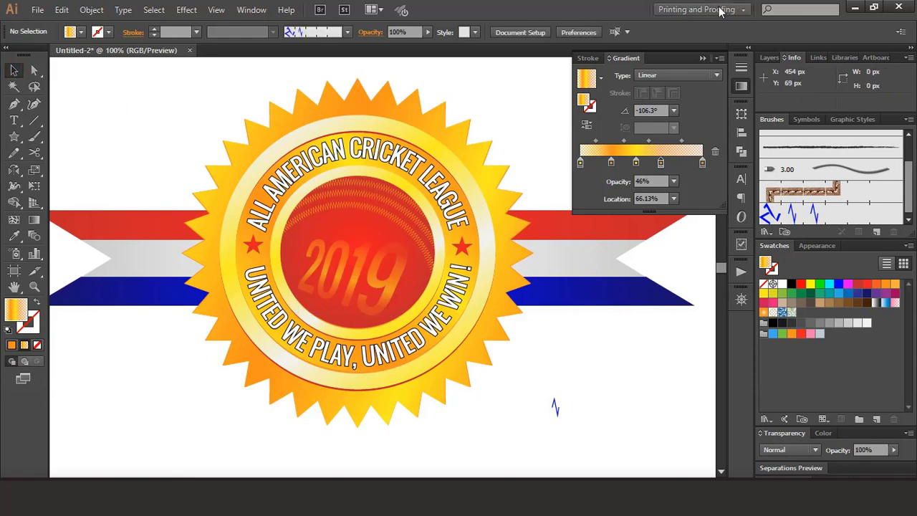
click(703, 59)
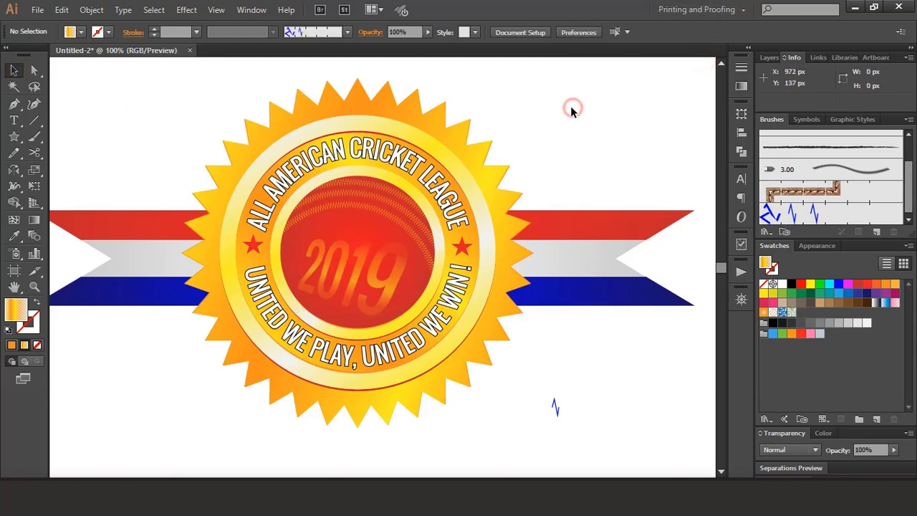
Recolor the black backing of the curved text "UNITED WE PLAY, UNITED WE WIN !" with a light gray swatch
key(ctrl+=)
click(521, 328)
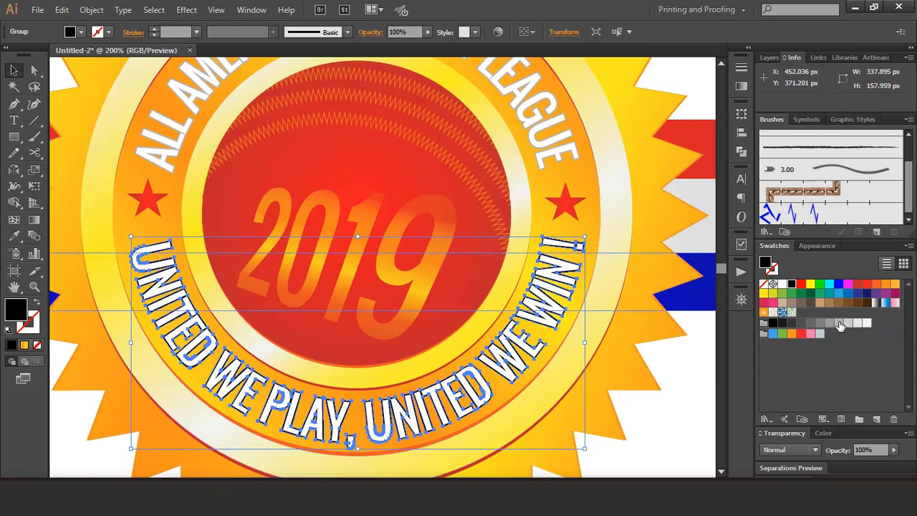
click(840, 323)
click(689, 373)
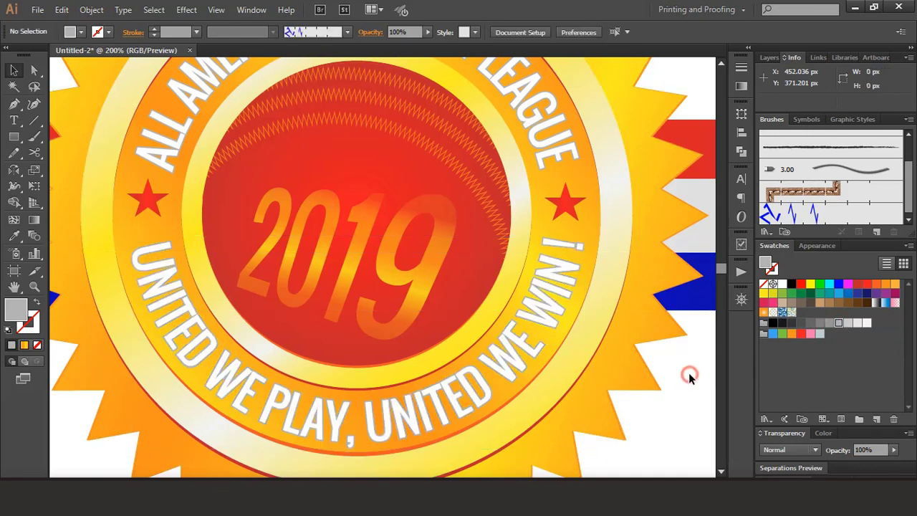
Draw a 1280 × 720 px rectangle covering the whole artboard and send it behind the badge and ribbon
key(ctrl+0)
click(12, 138)
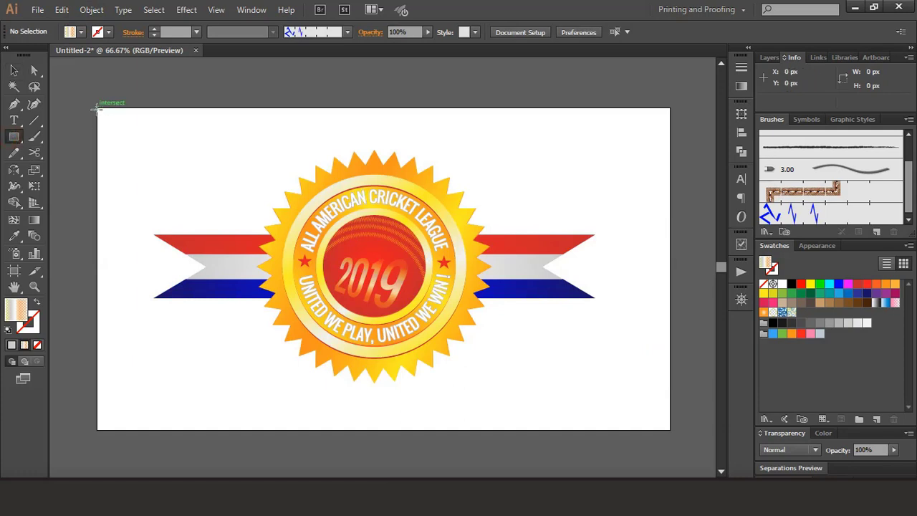
drag(98, 109, 670, 430)
click(14, 70)
right_click(331, 188)
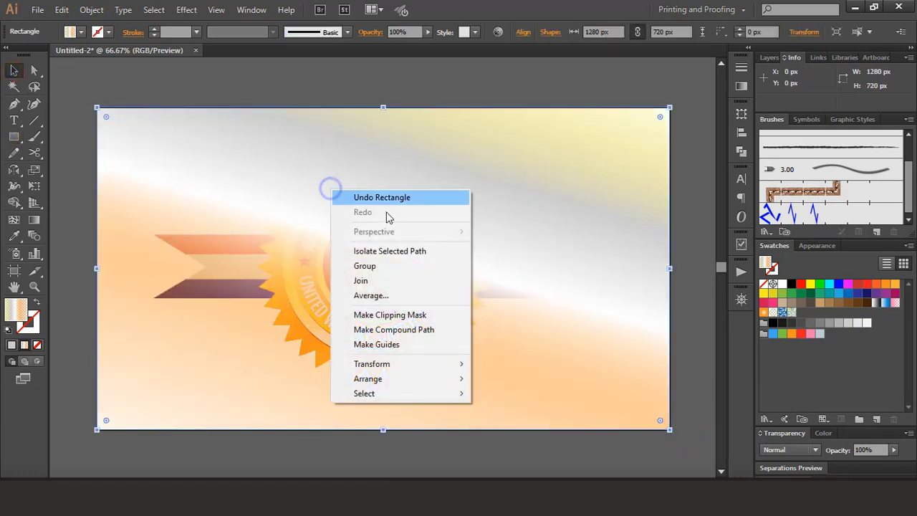
mouse_move(447, 378)
click(536, 420)
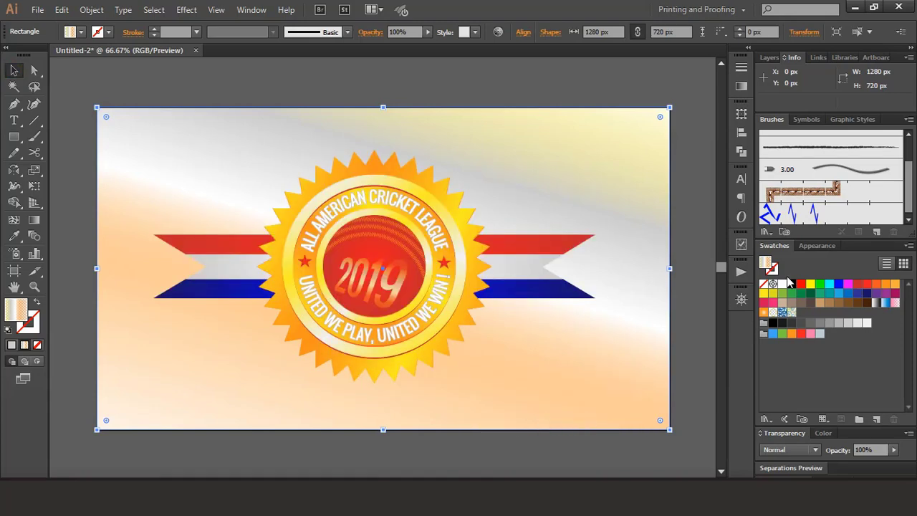
Fill the background rectangle with the Black swatch, deselect it and fit the artboard in the window
click(792, 285)
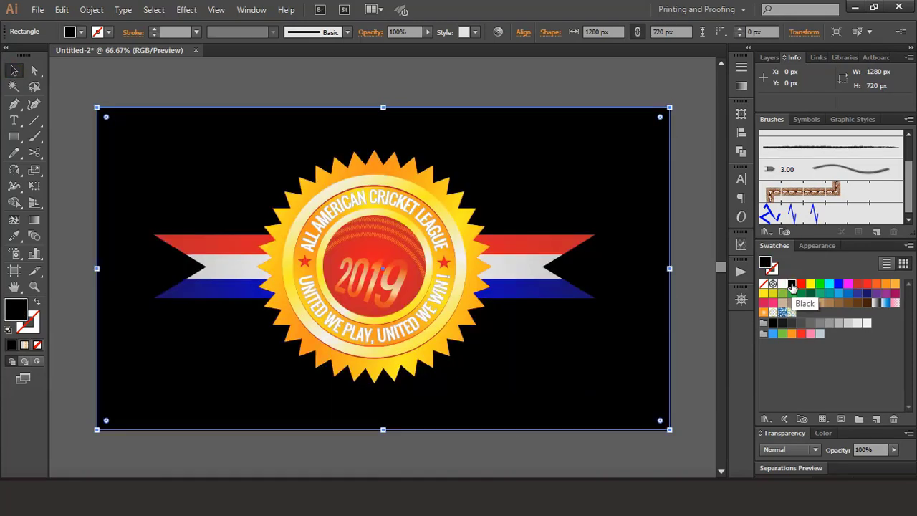
click(700, 166)
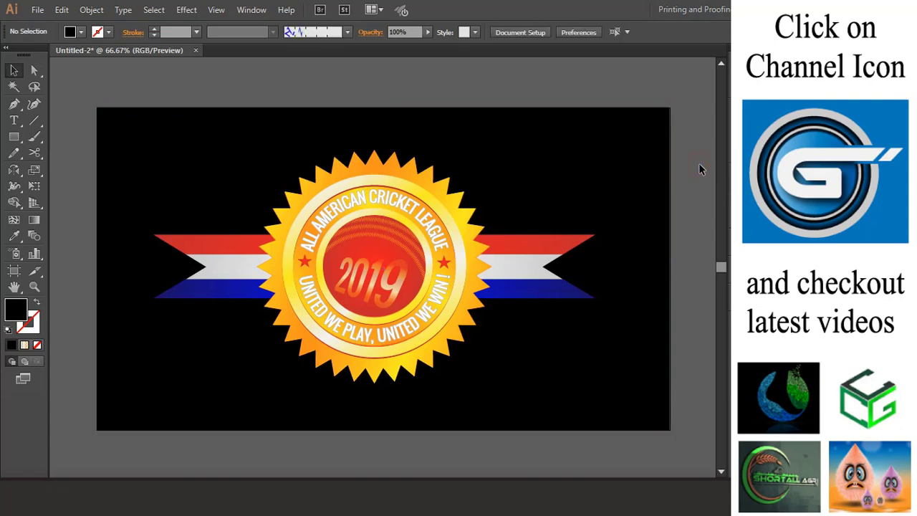
key(ctrl+0)
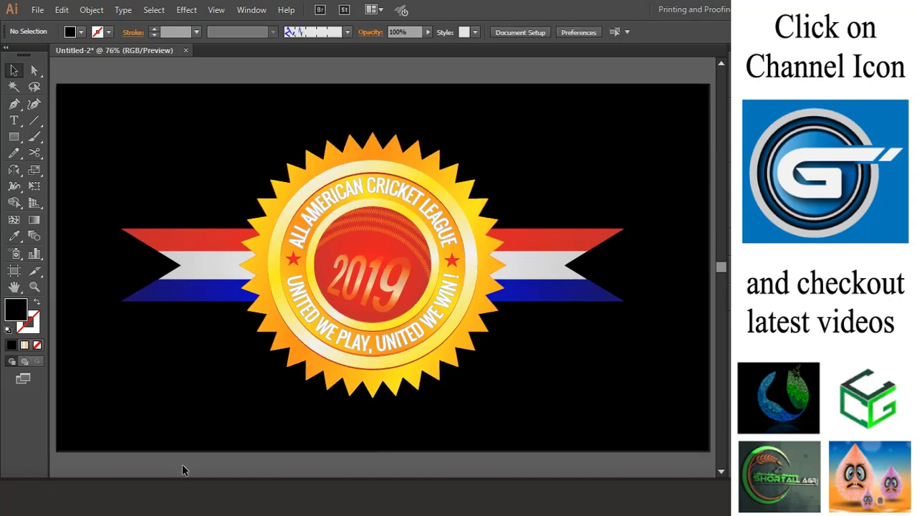